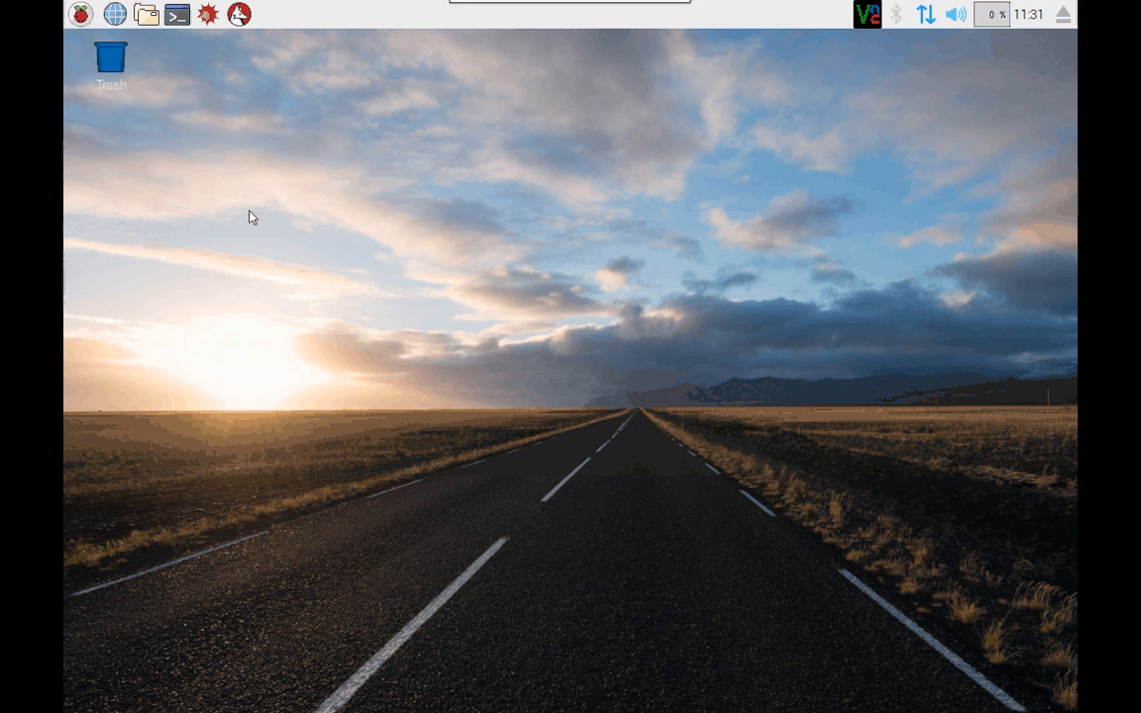
Step: Bring up the raspberry application menu from the taskbar
left_click(81, 13)
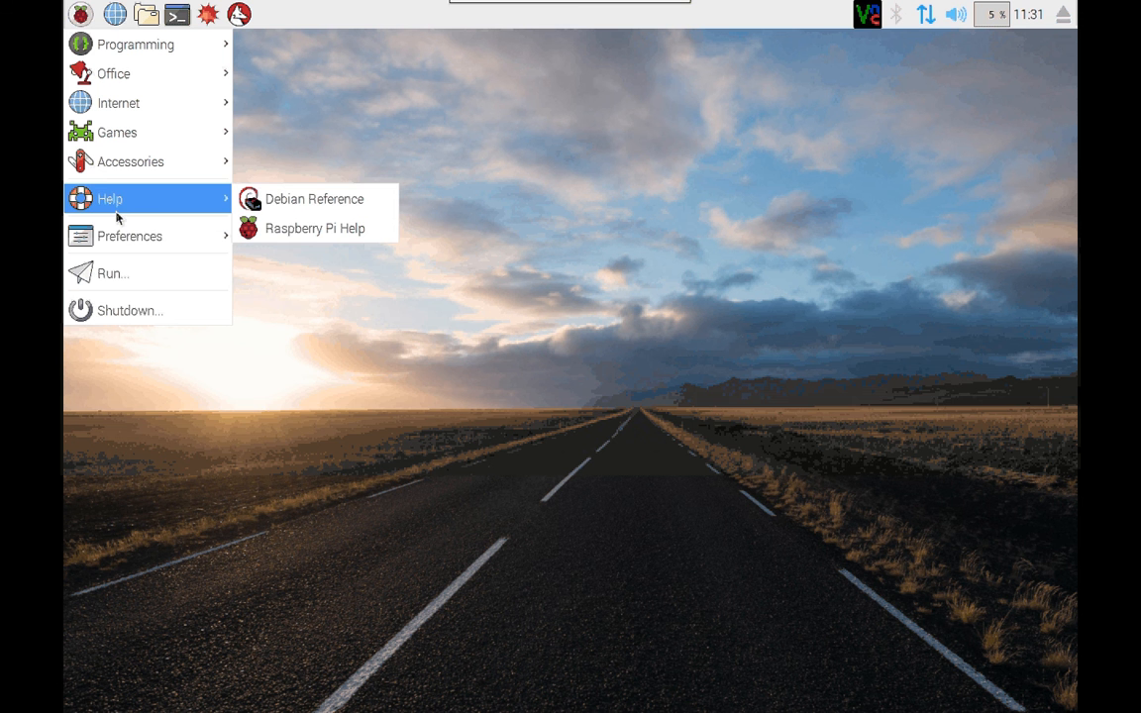
mouse_move(130, 236)
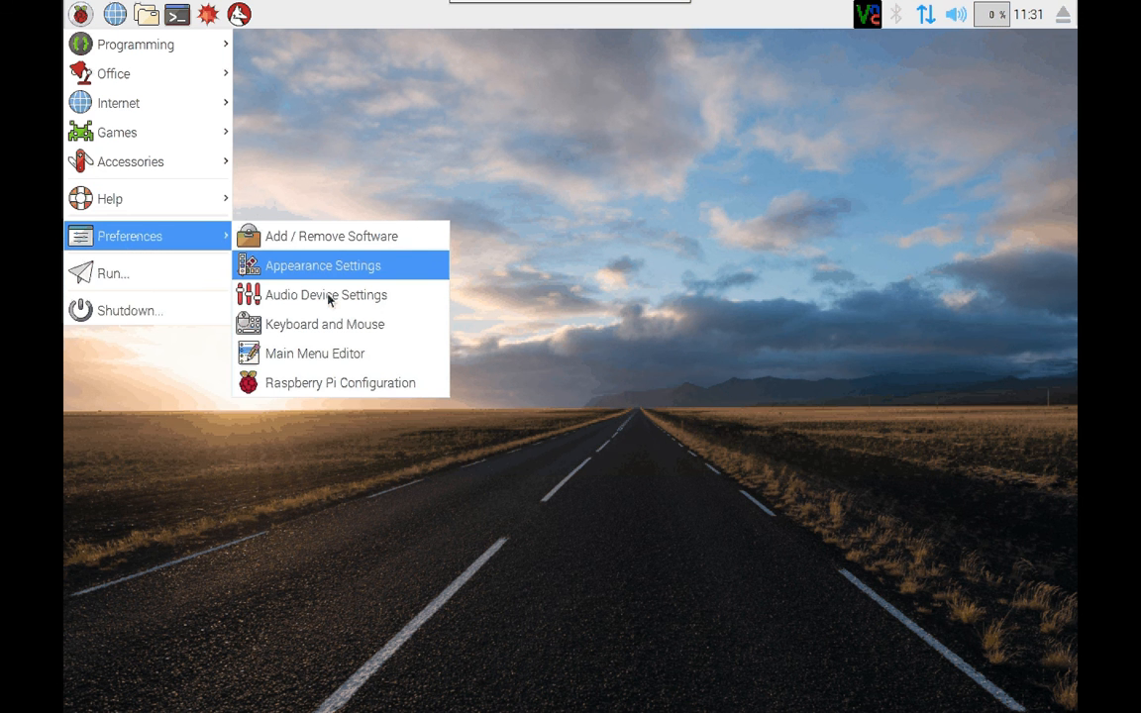
left_click(330, 300)
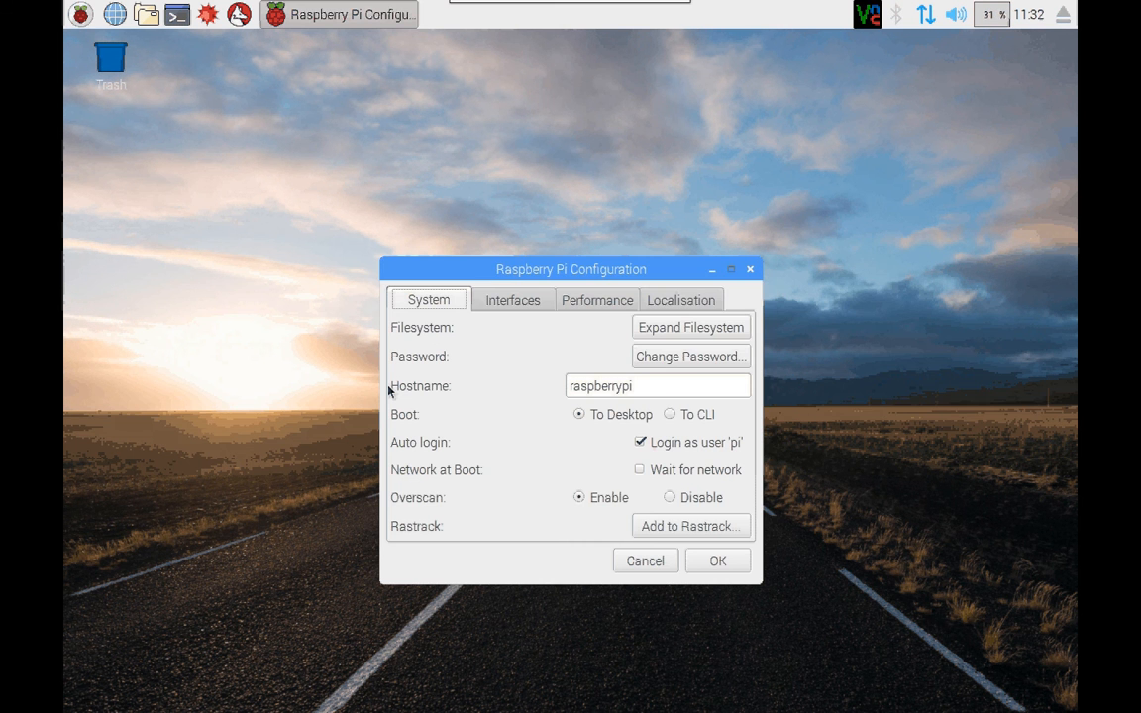
left_click_drag(511, 274, 507, 198)
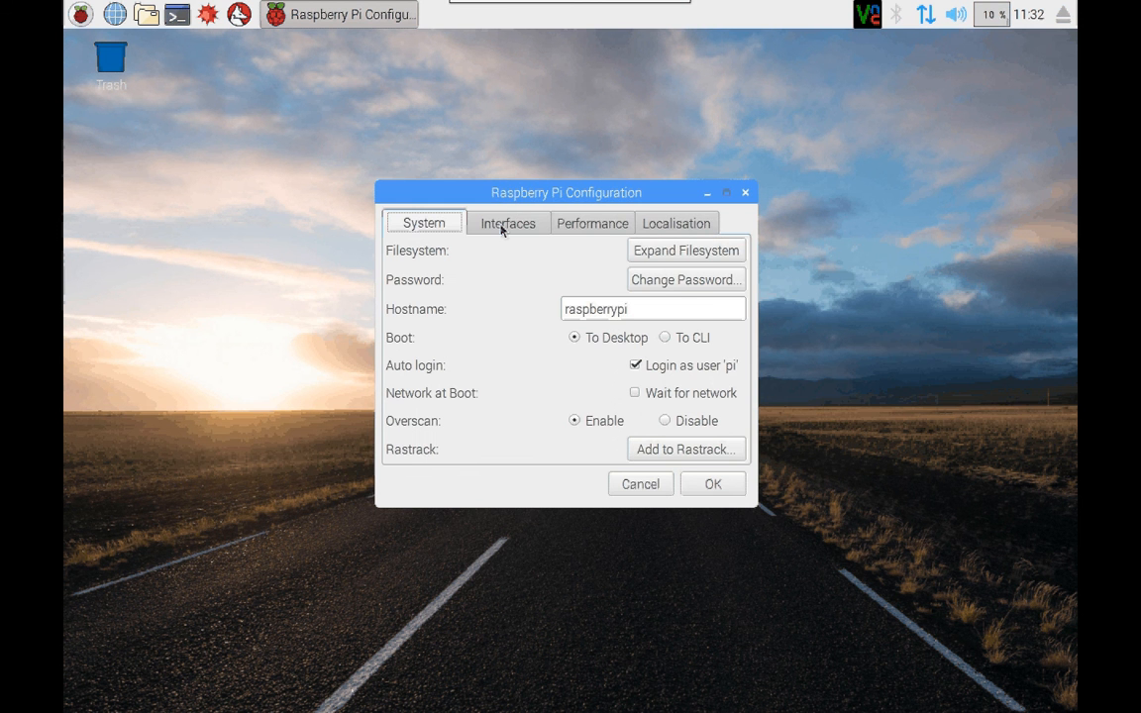
left_click(502, 227)
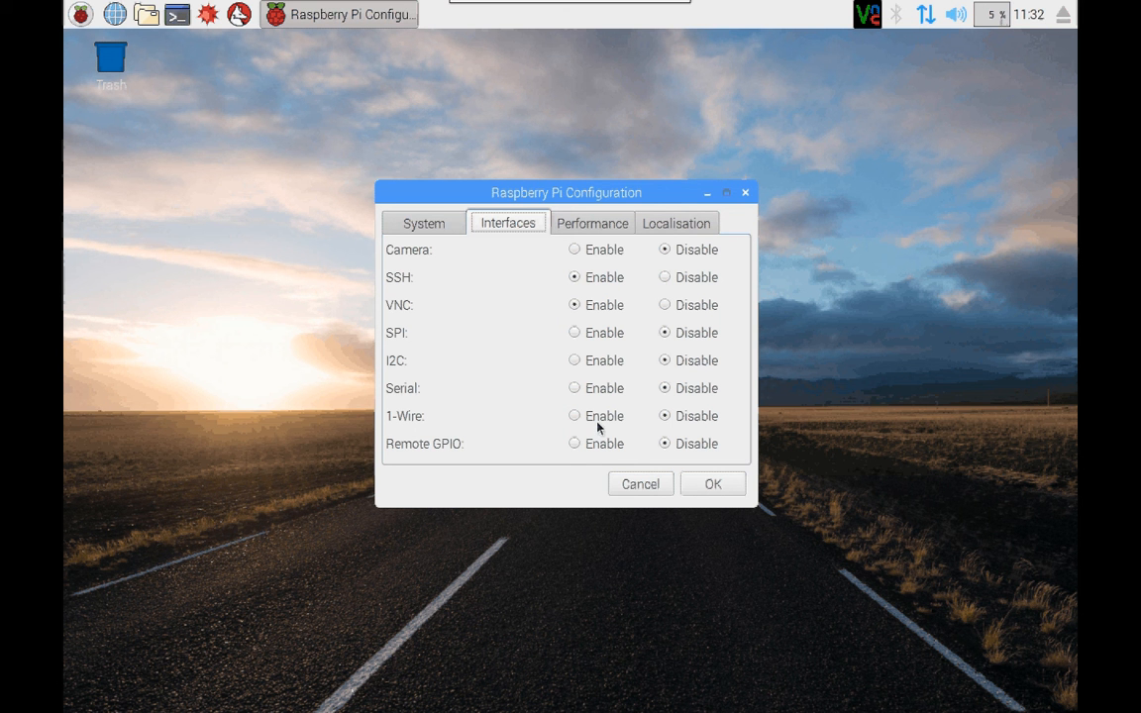
left_click(654, 487)
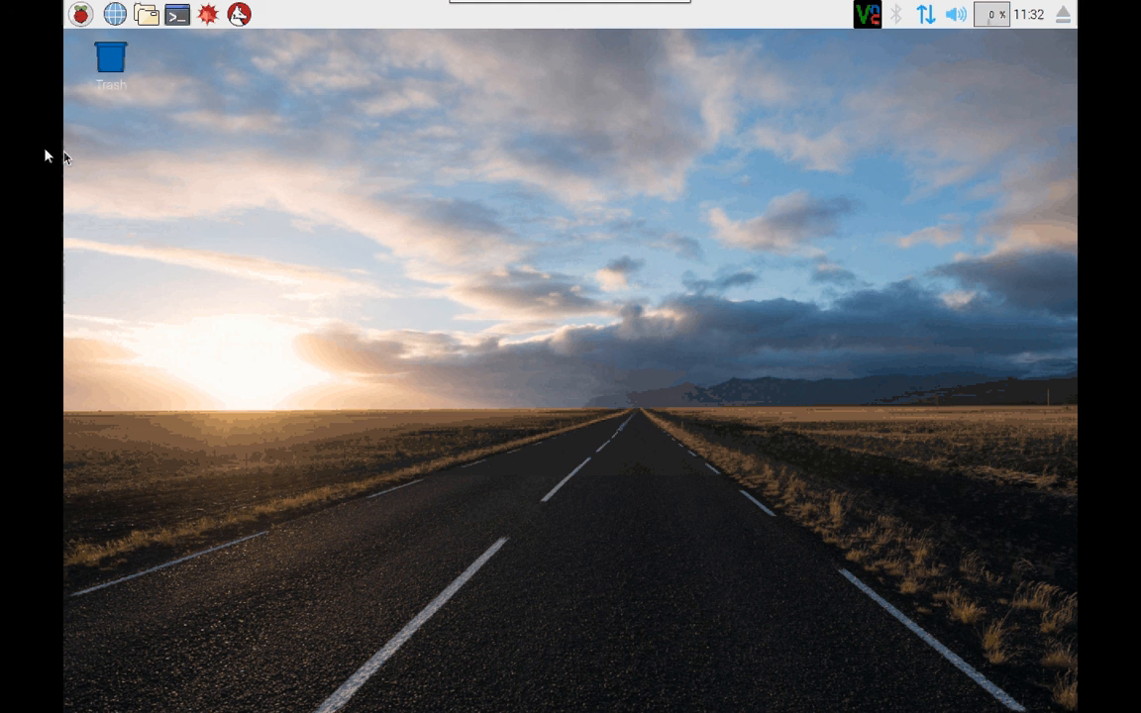
left_click(117, 14)
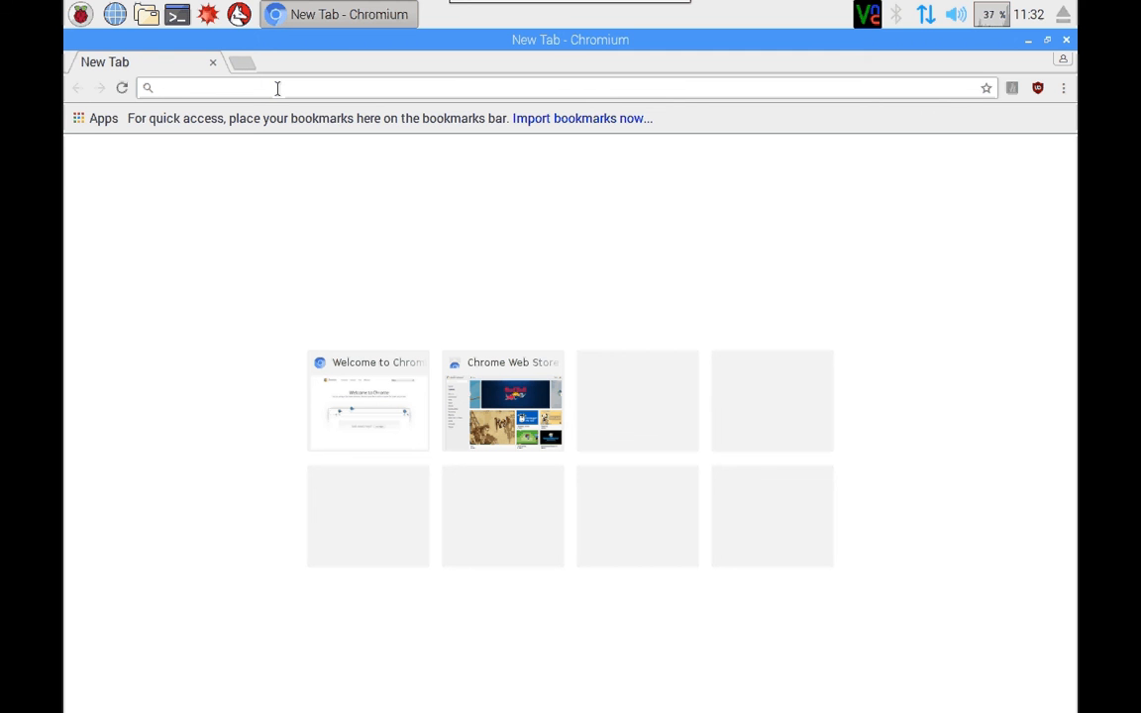
type("www.mys")
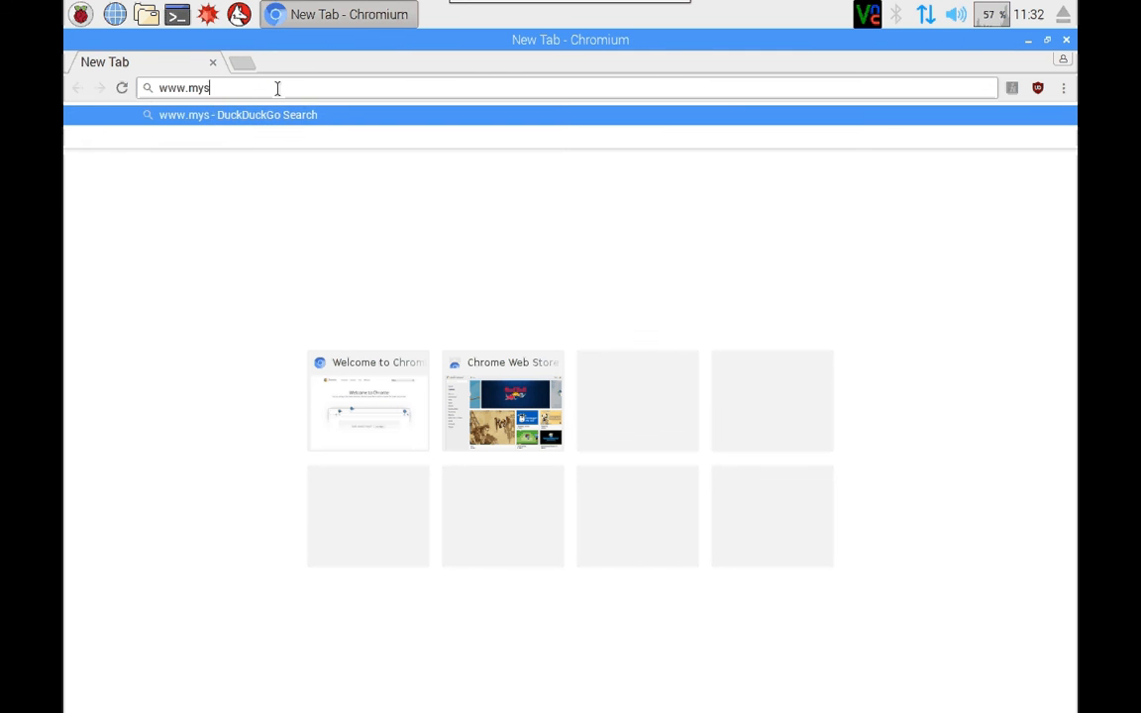
type("ticbbs")
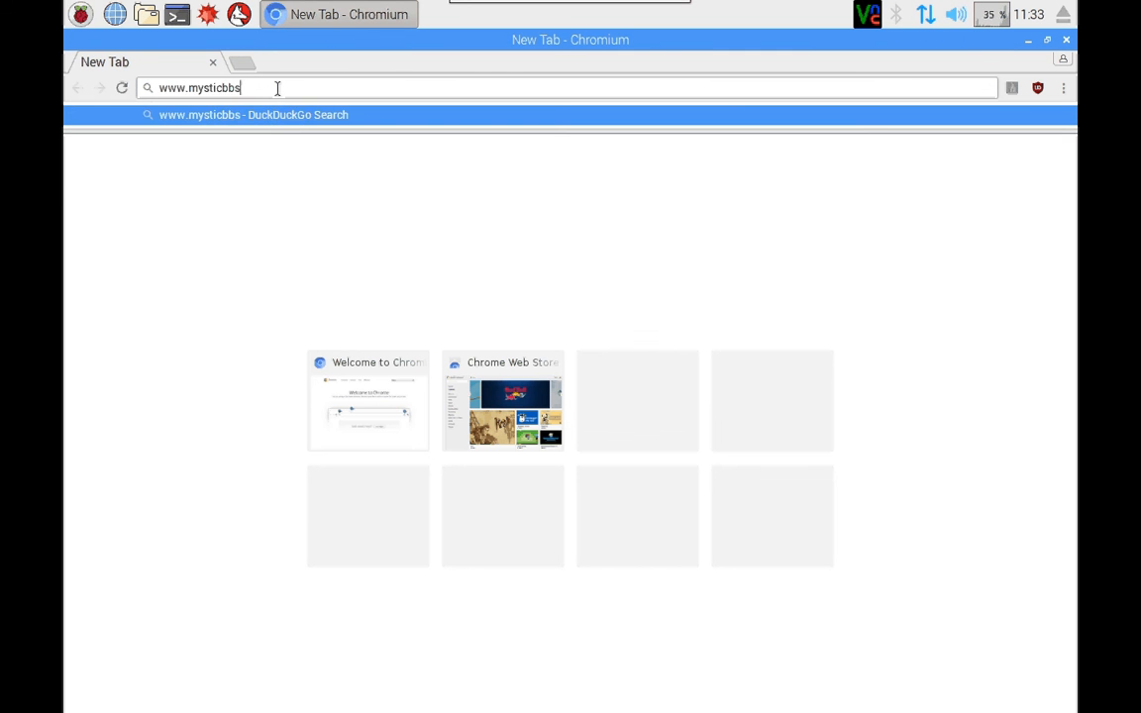
type(".com")
key("Return")
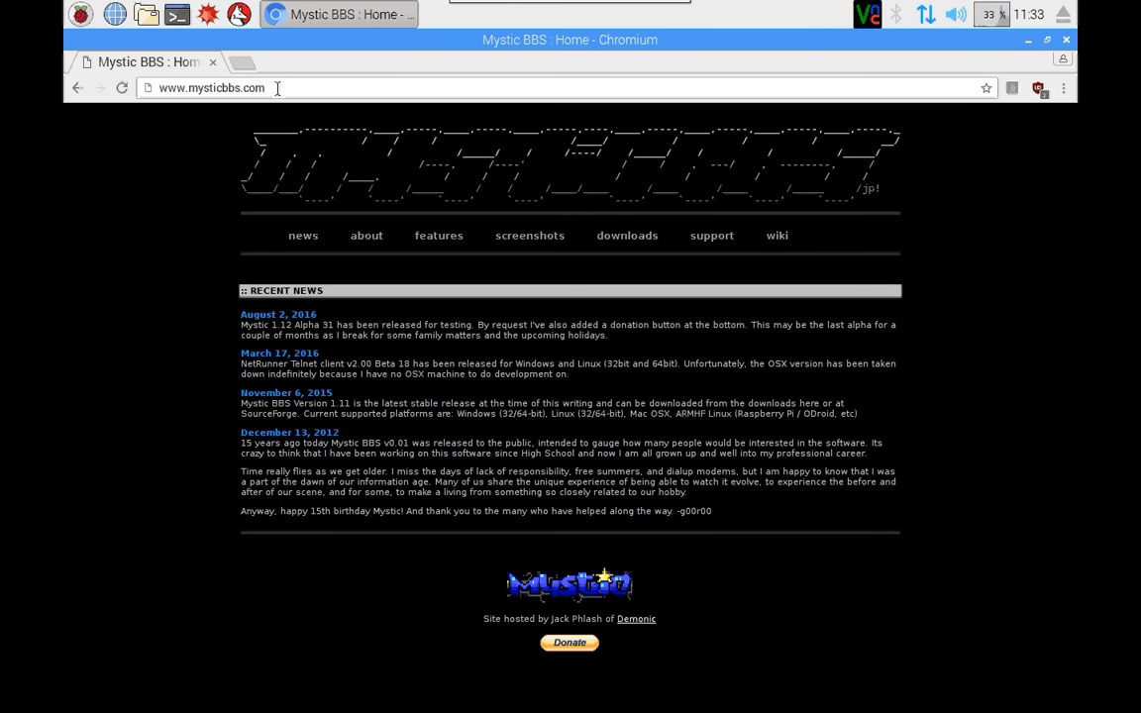
Step: Download MYS112A31_PI.ZIP from the Downloads page and show it in its folder
left_click(651, 238)
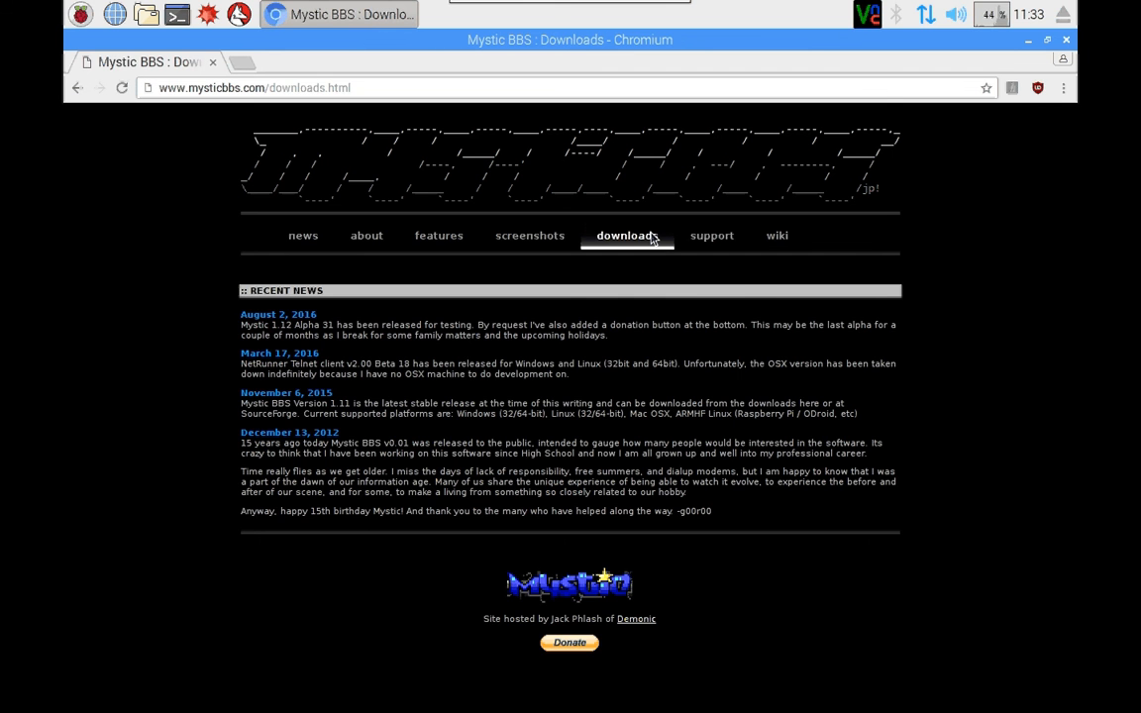
scroll(635, 357, "down", 2)
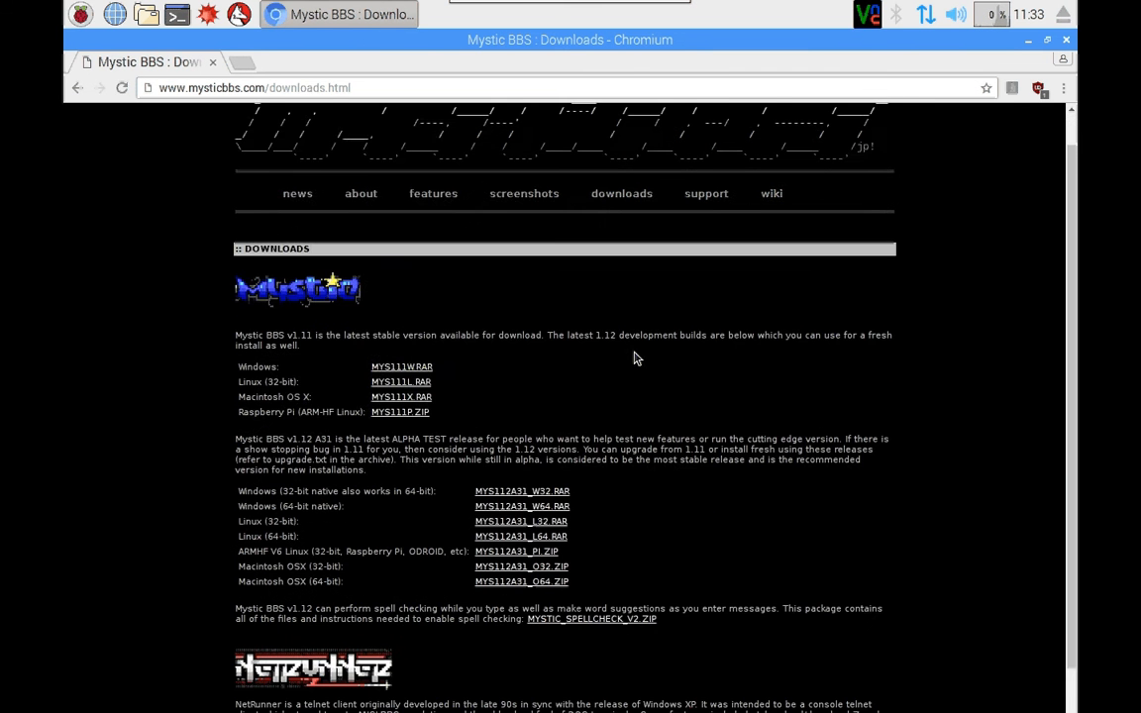
scroll(635, 356, "down", 3)
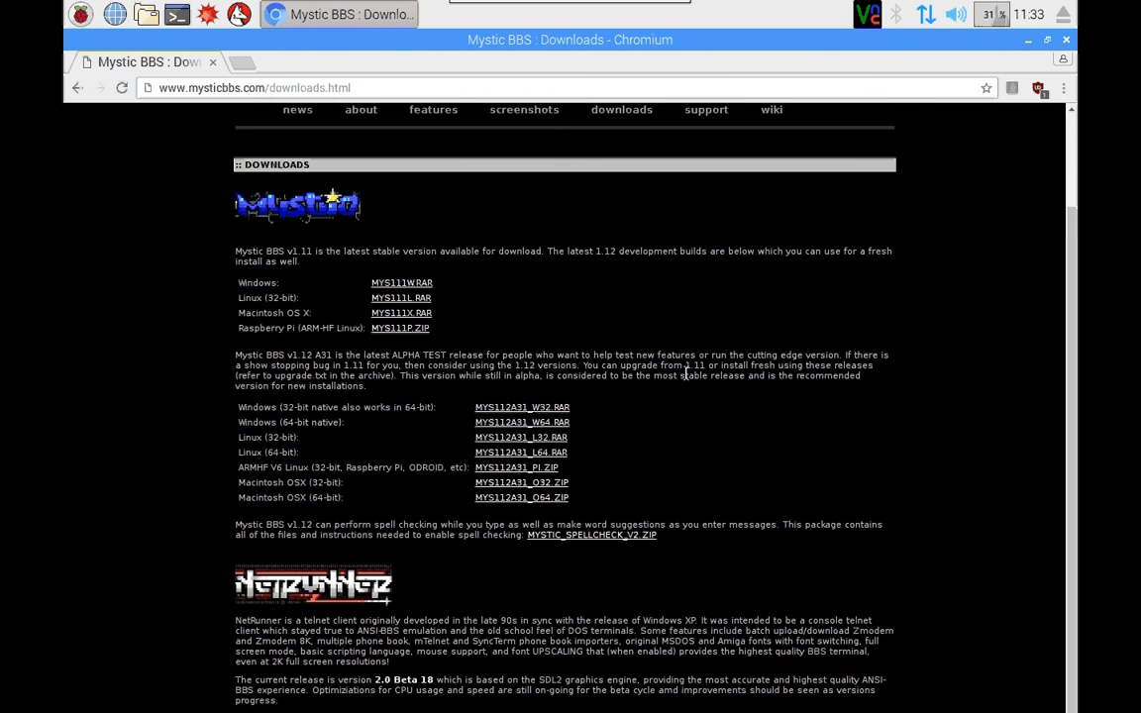
scroll(679, 377, "down", 2)
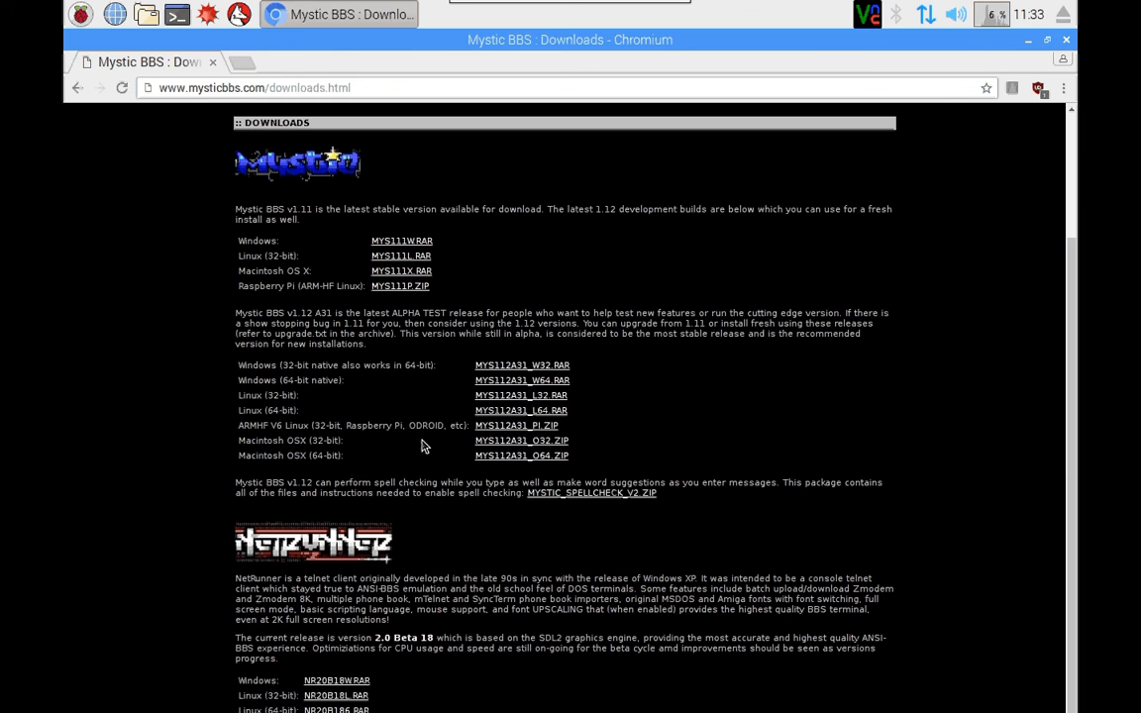
middle_click(500, 425)
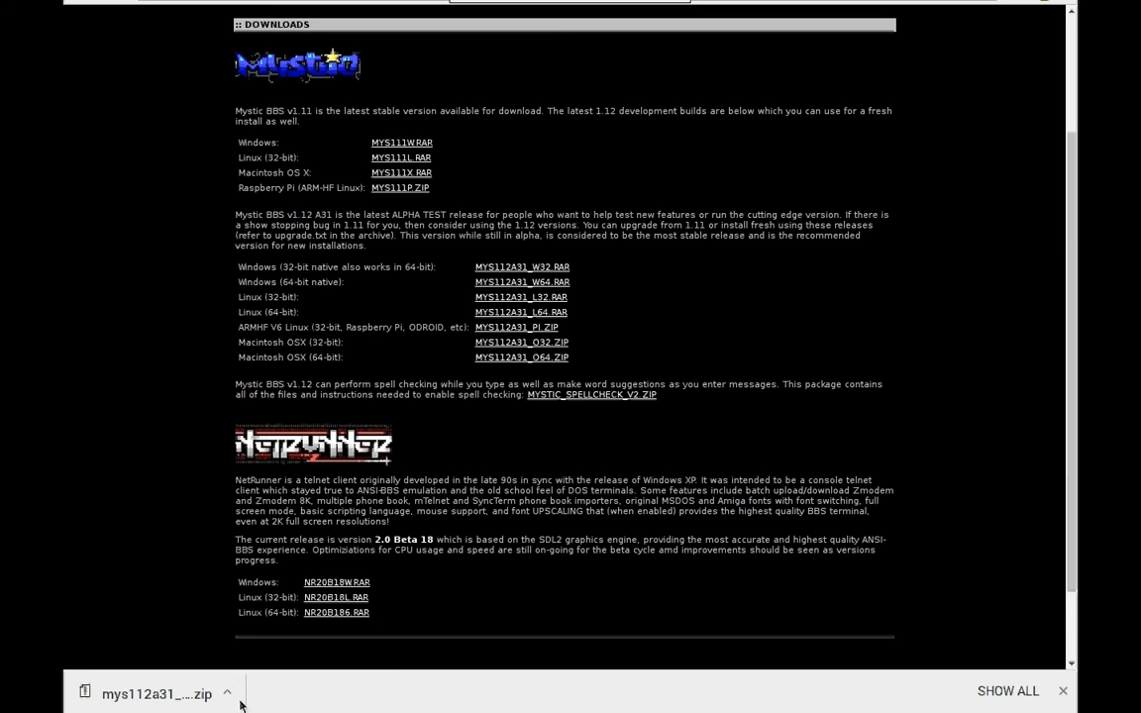
left_click(228, 697)
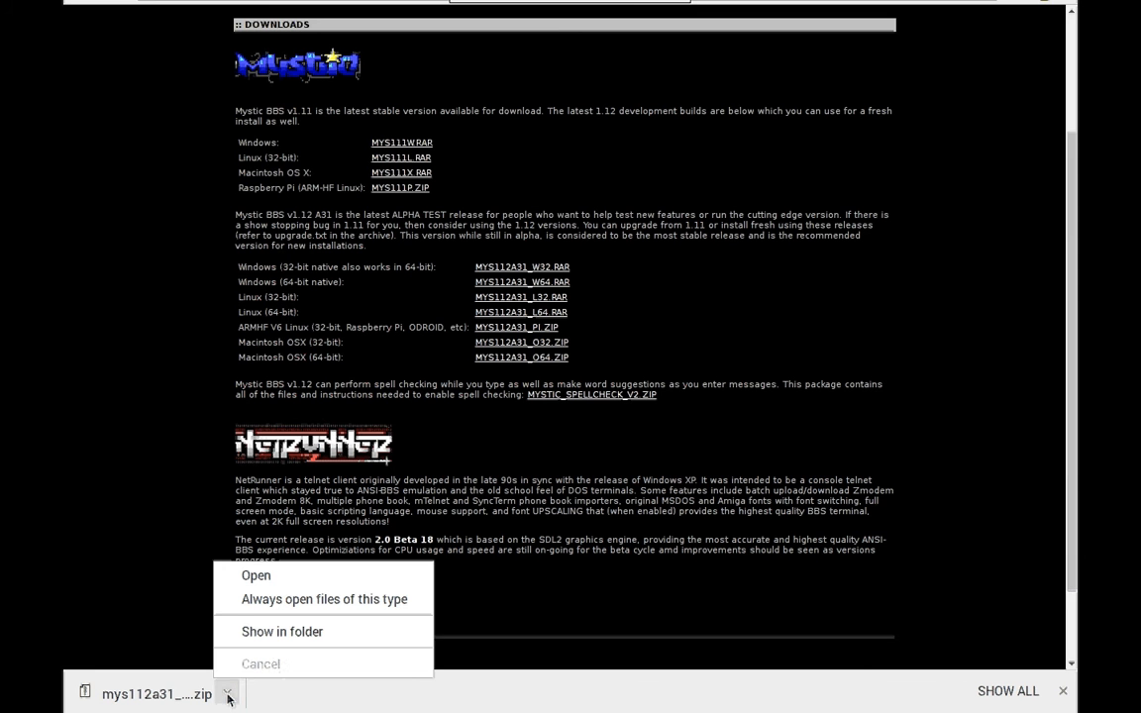
left_click(288, 632)
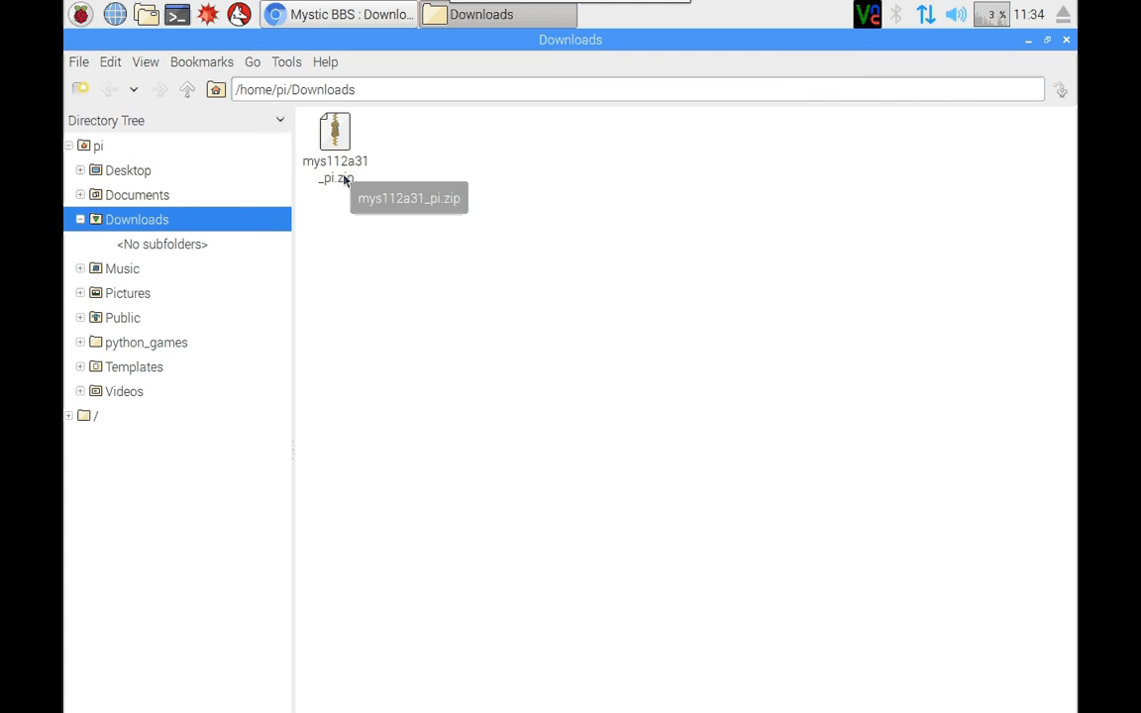
Step: Extract mys112a31_pi.zip here so install, upgrade and text files appear in Downloads
left_click(337, 139)
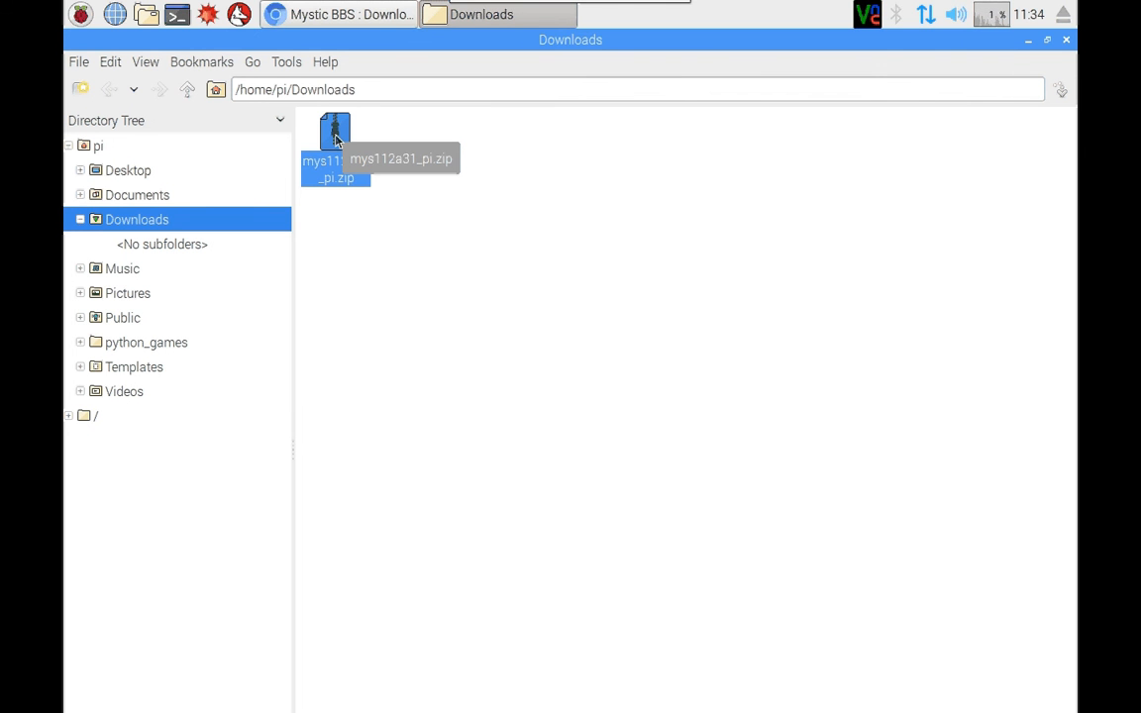
right_click(337, 139)
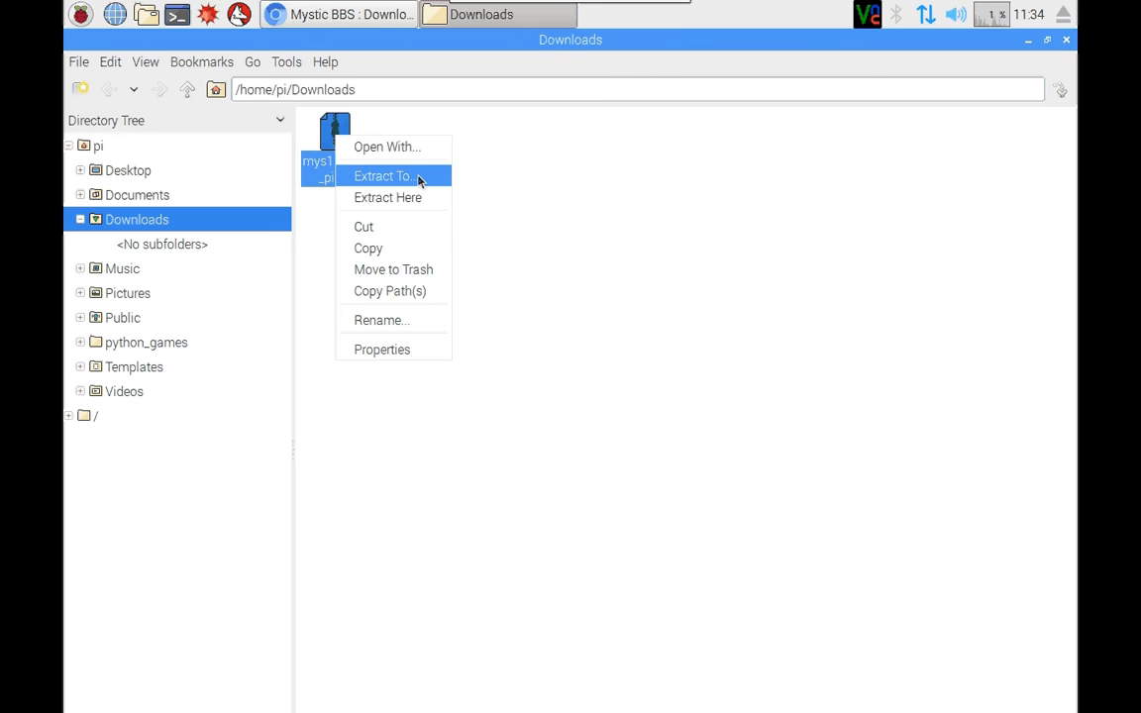
left_click(416, 197)
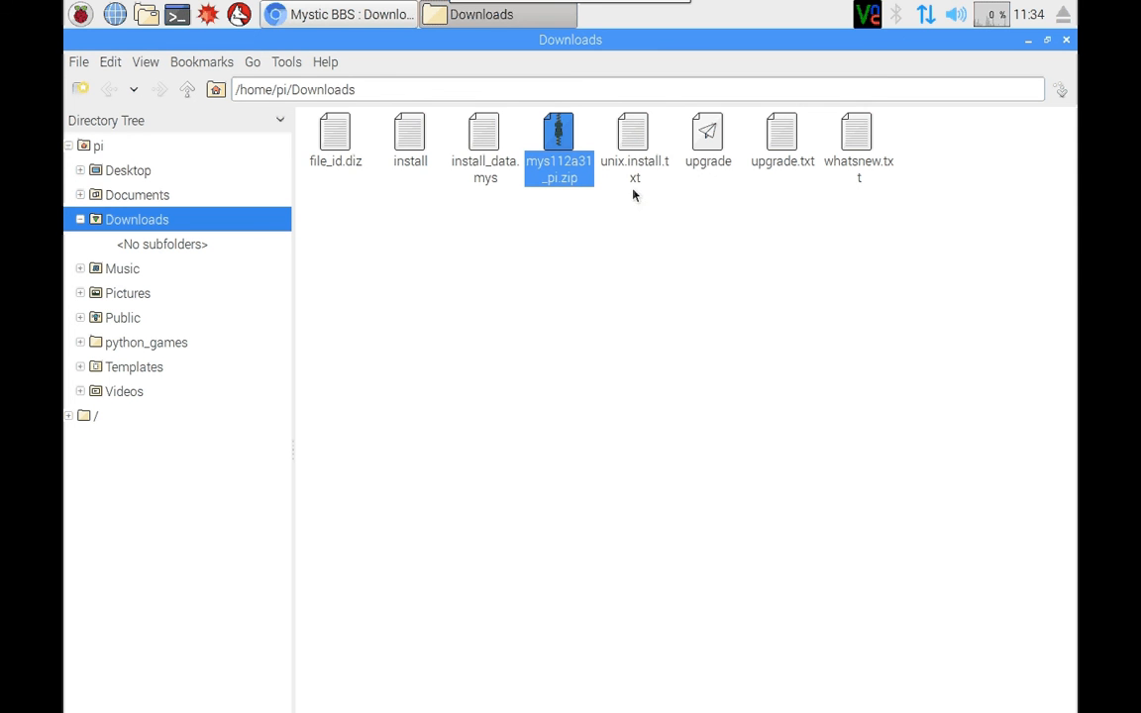
Step: Switch the Downloads folder to Detailed List View
left_click(146, 62)
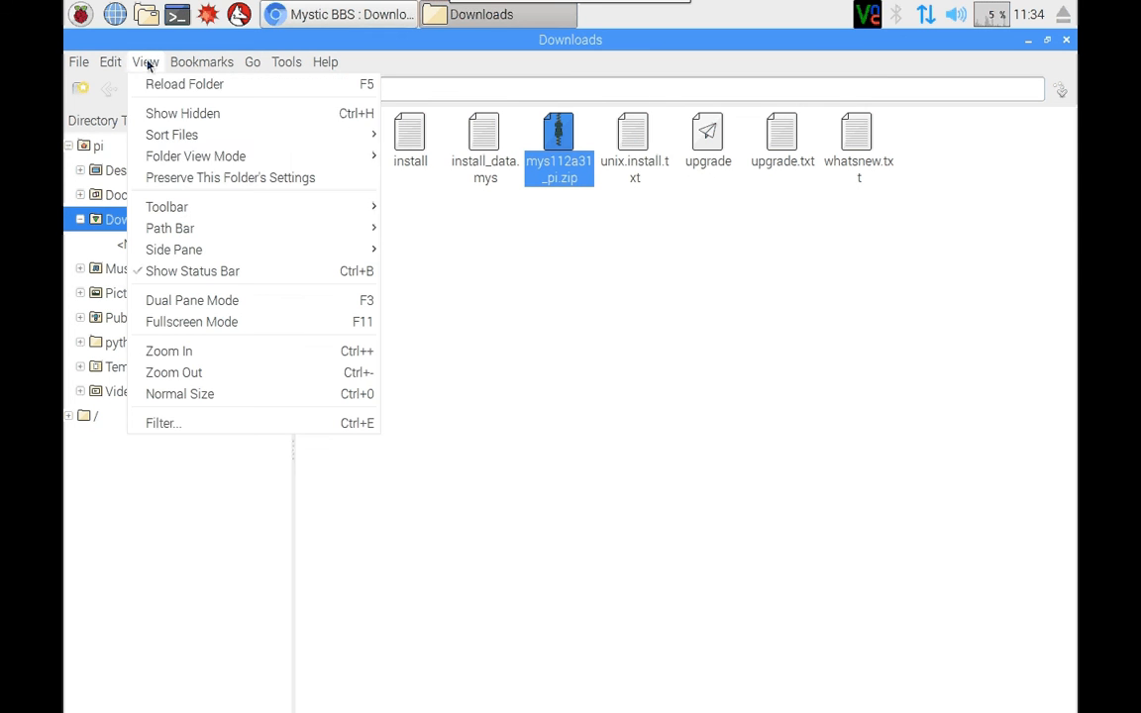
mouse_move(195, 156)
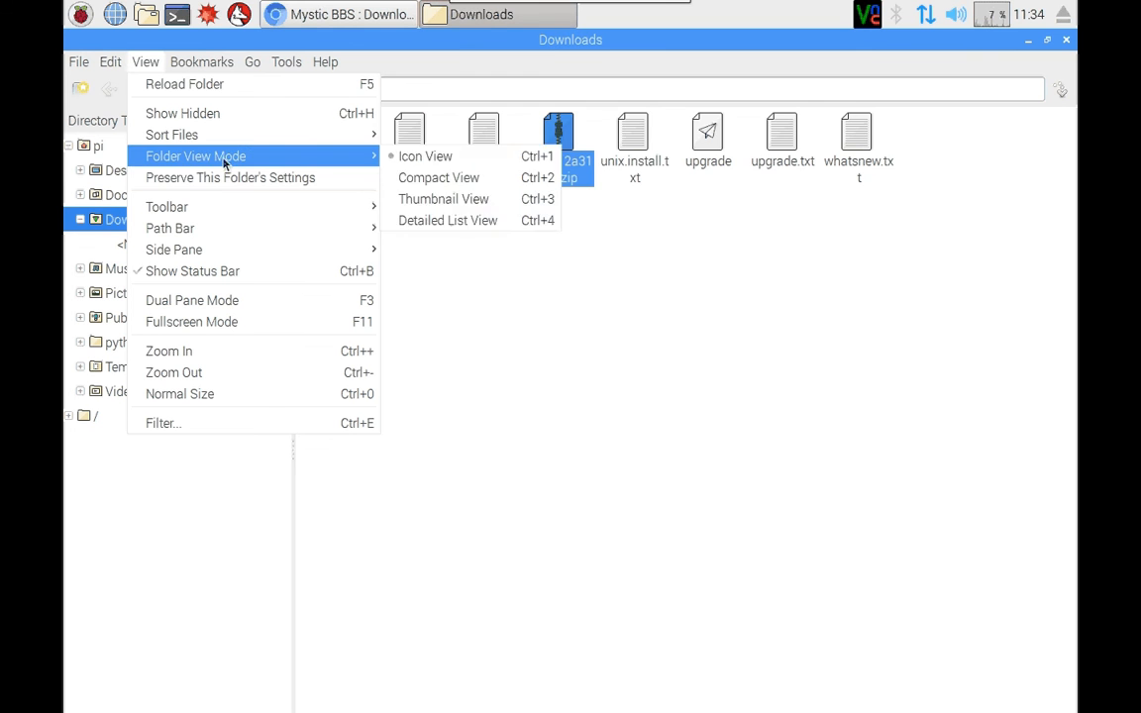
left_click(456, 220)
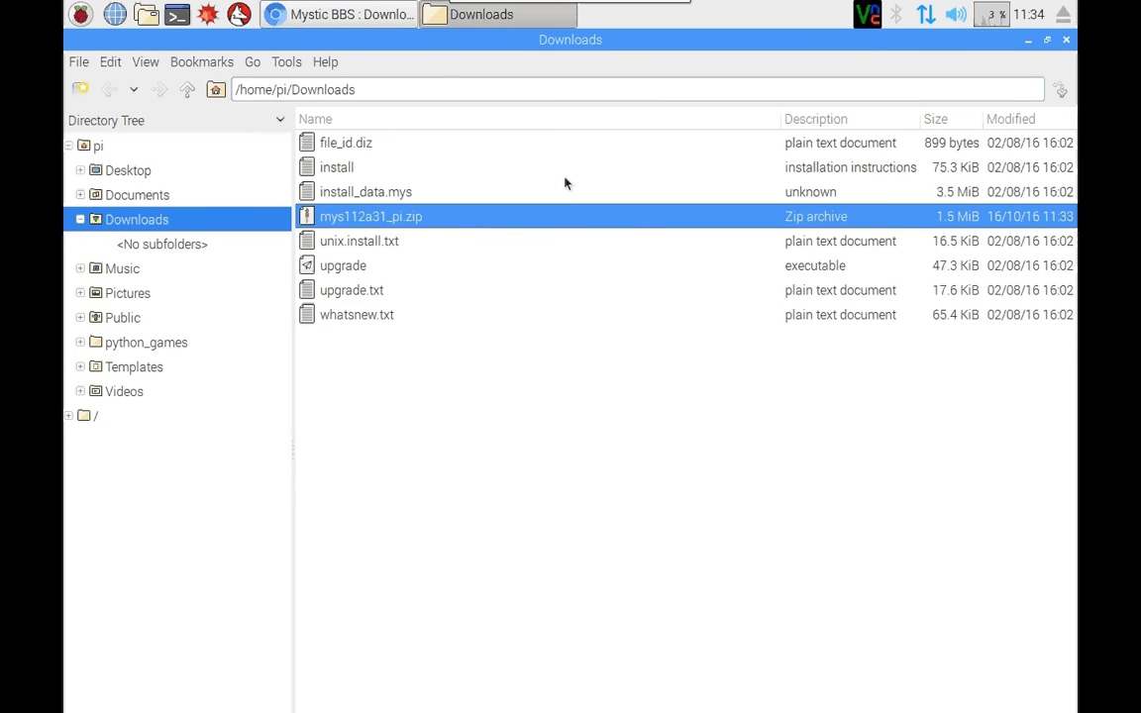
Step: Add Permissions, Owner and Location columns to the list and select unix.install.txt
right_click(578, 119)
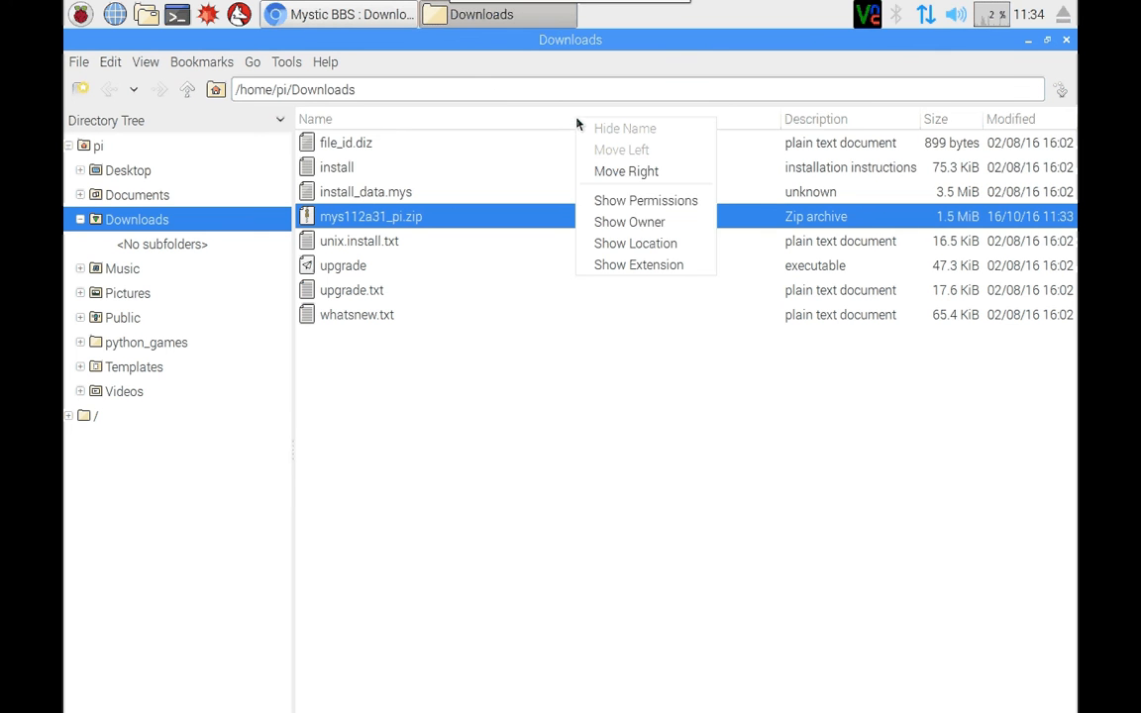
left_click(644, 206)
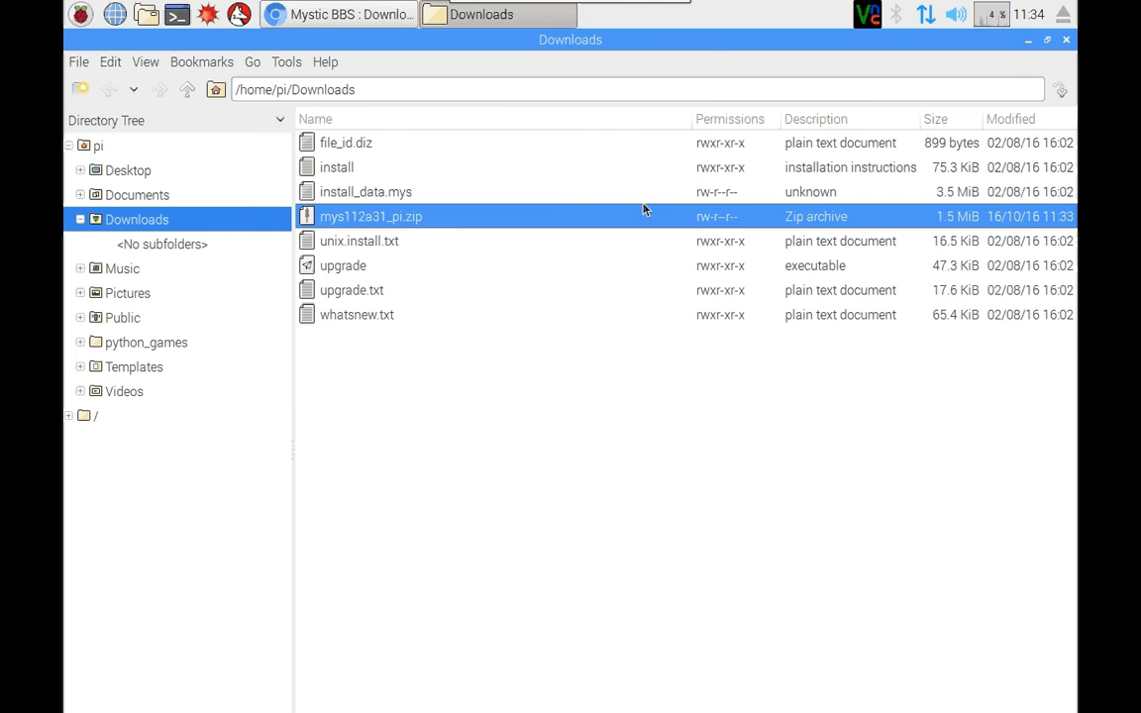
right_click(622, 118)
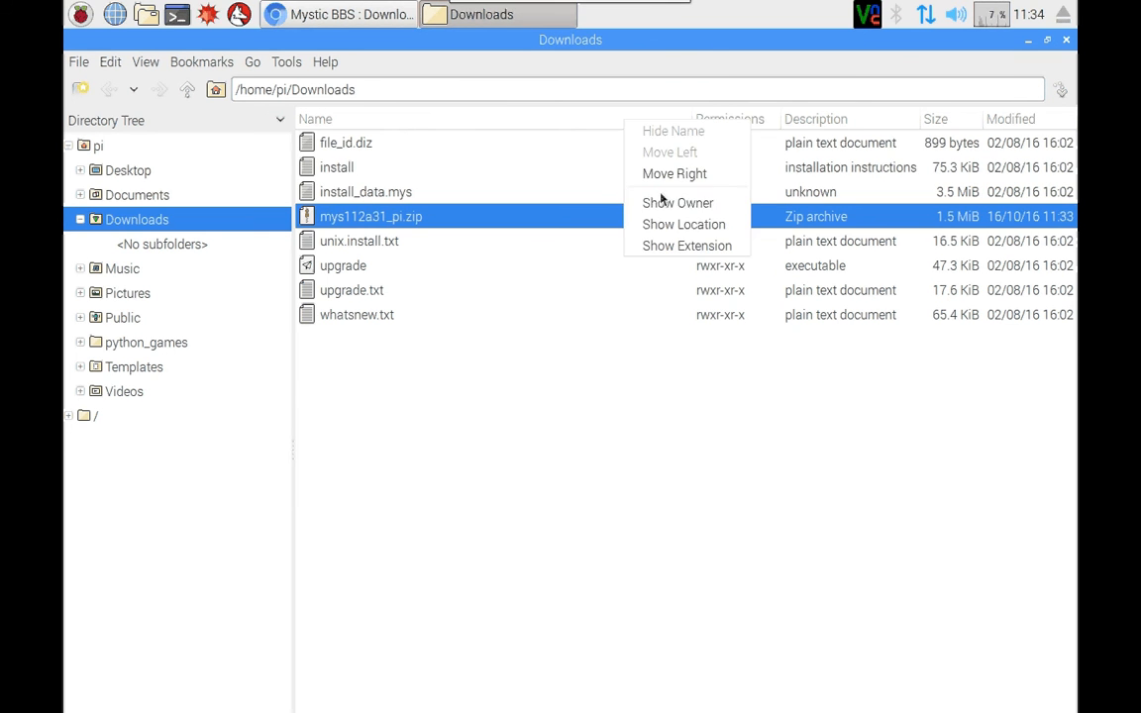
left_click(659, 203)
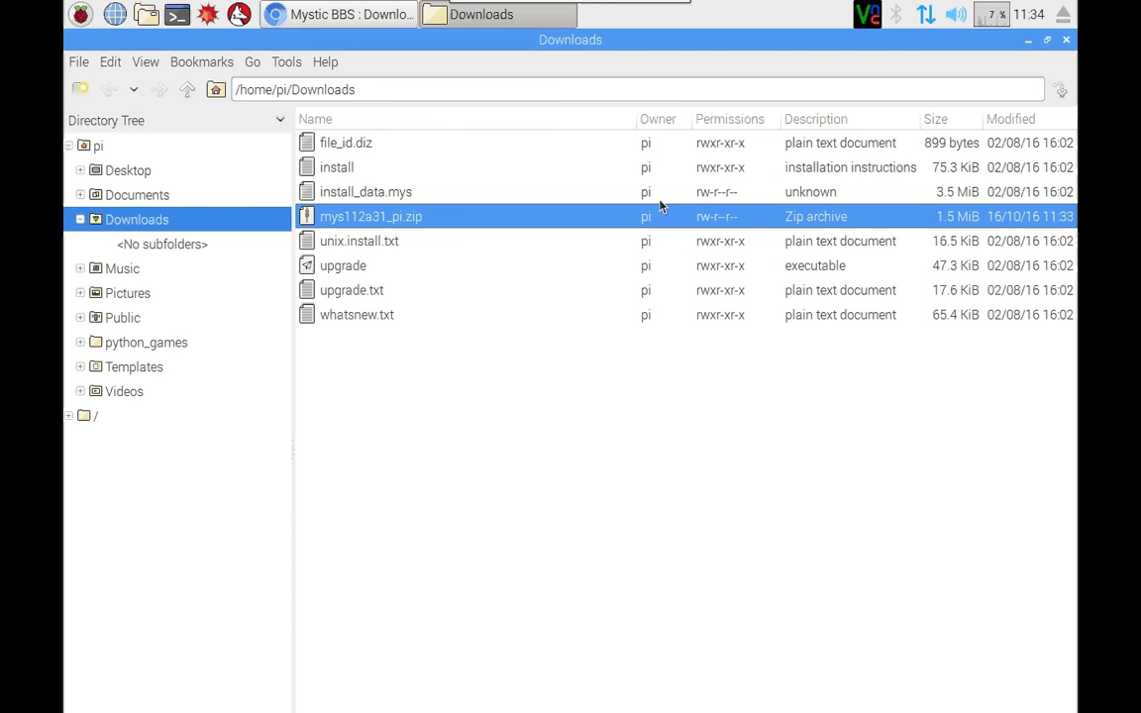
right_click(589, 119)
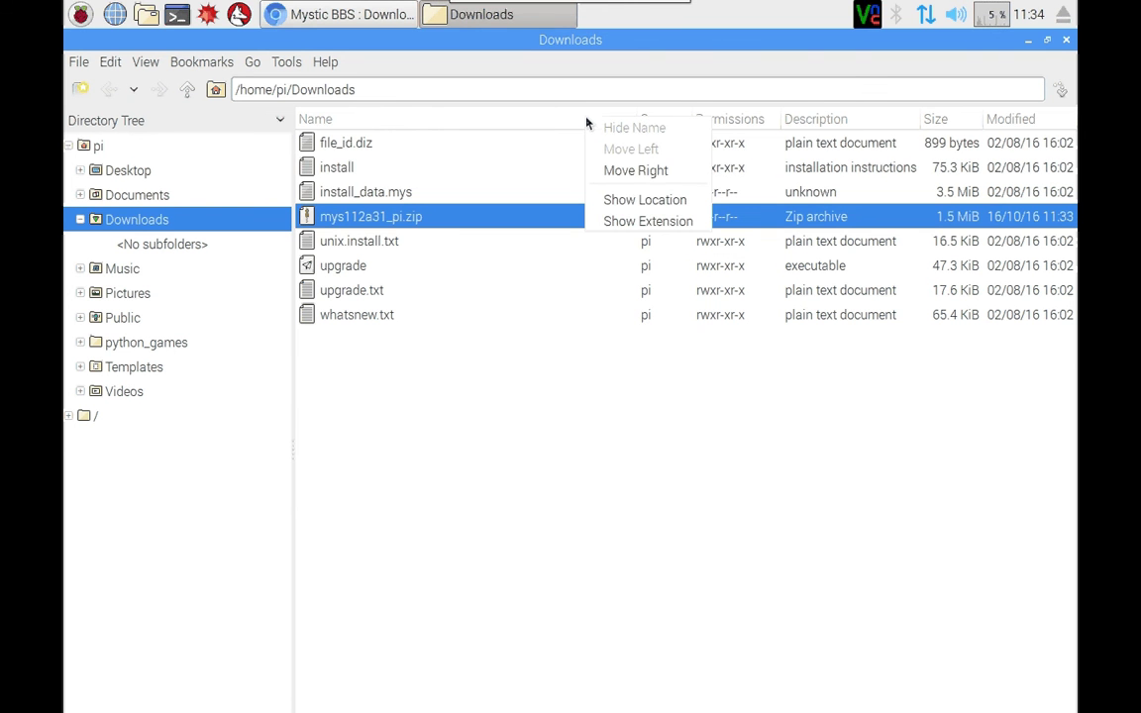
left_click(645, 199)
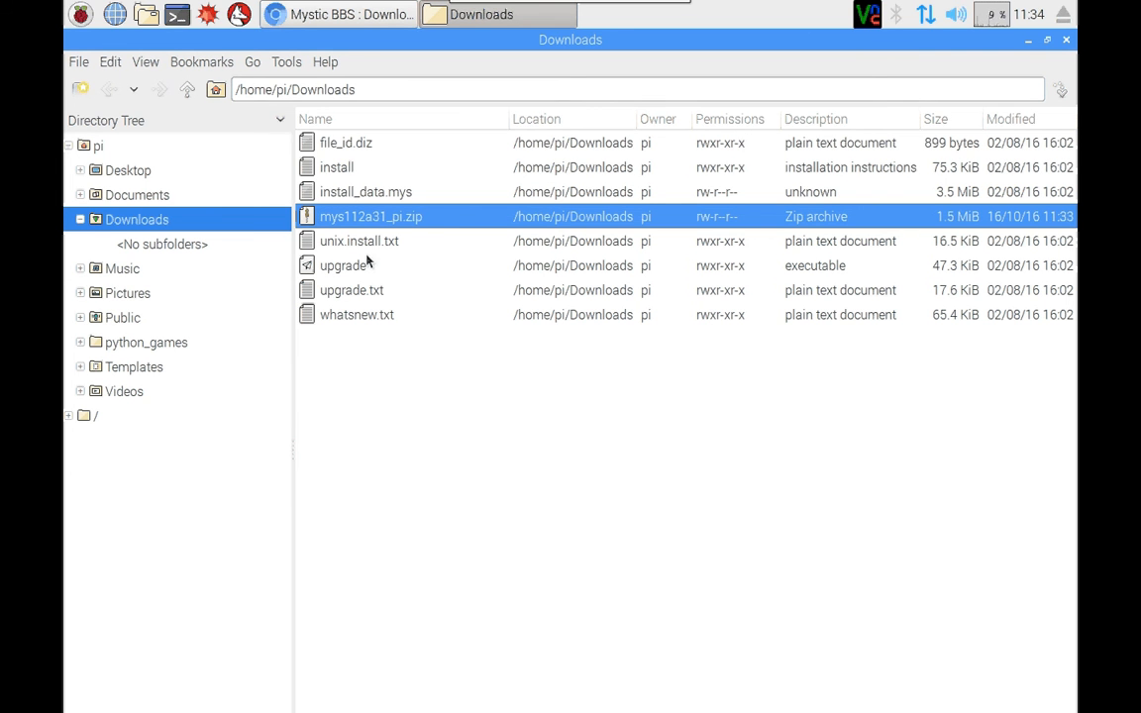
left_click(352, 241)
Step: Read unix.install.txt in Leafpad, highlighting the opening NOTE and the UTF8 support sentence
double_click(374, 248)
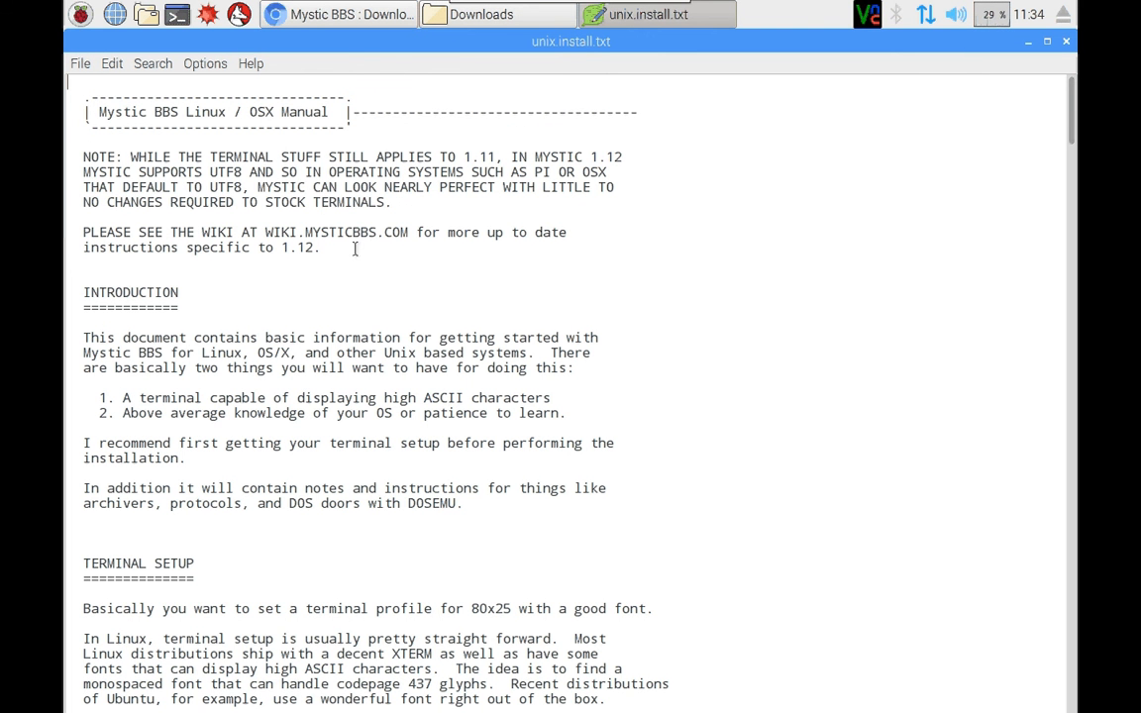
left_click_drag(84, 156, 444, 203)
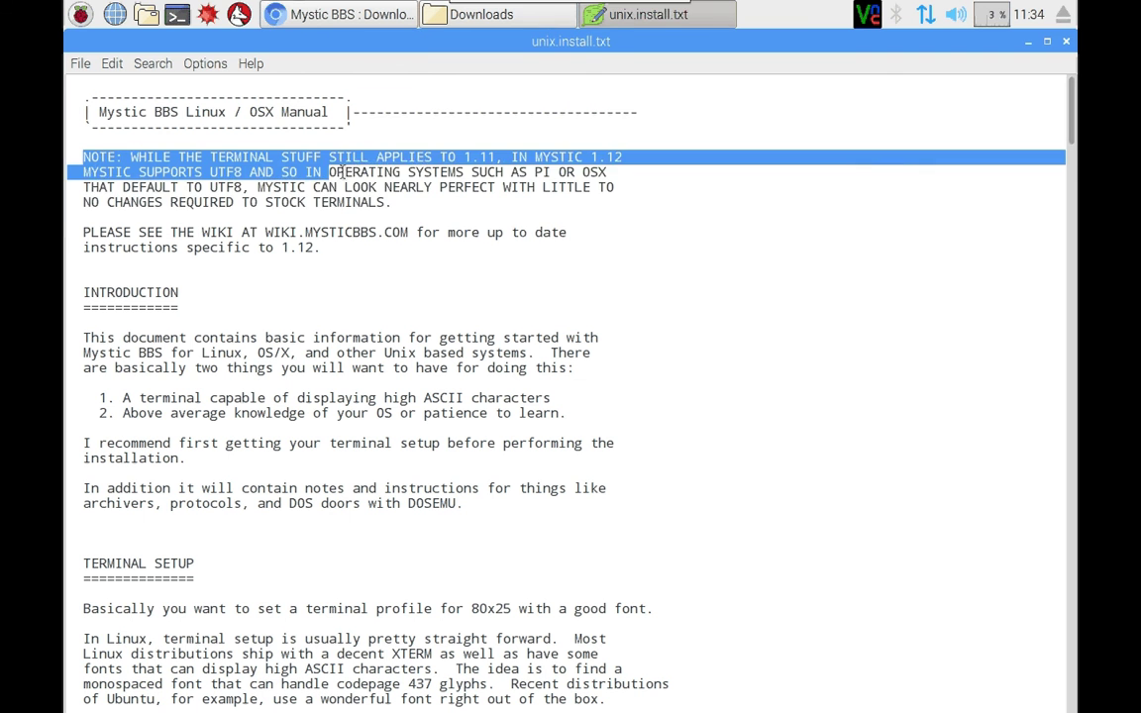
left_click(444, 203)
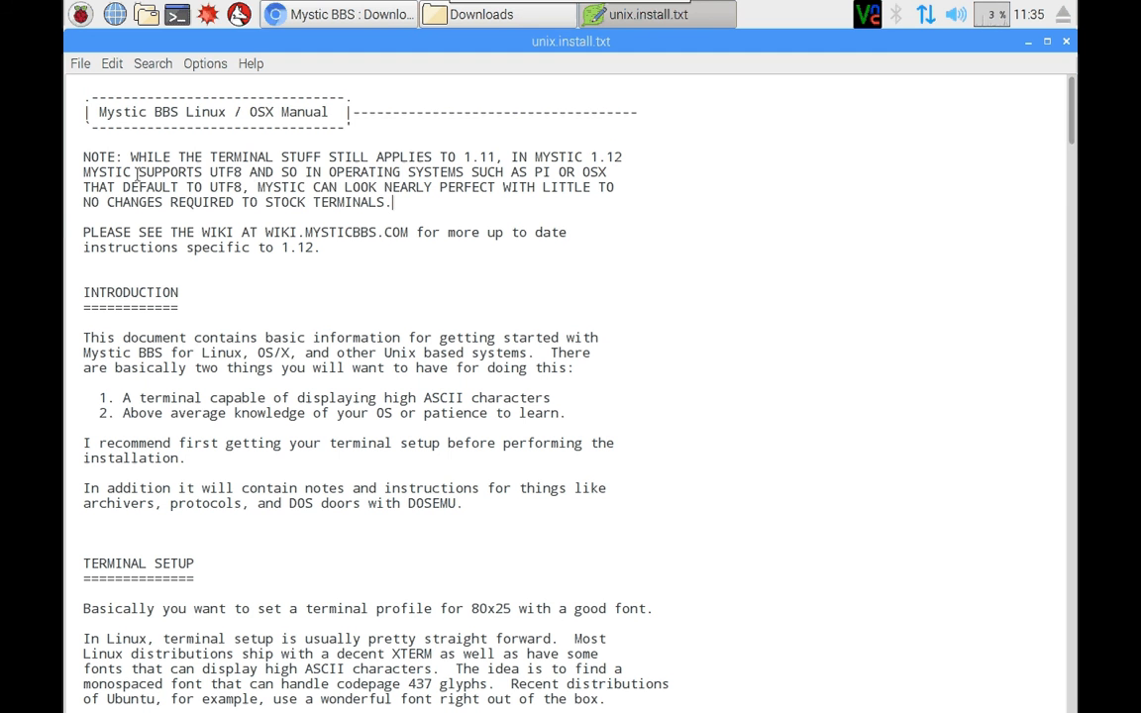
left_click_drag(137, 173, 249, 174)
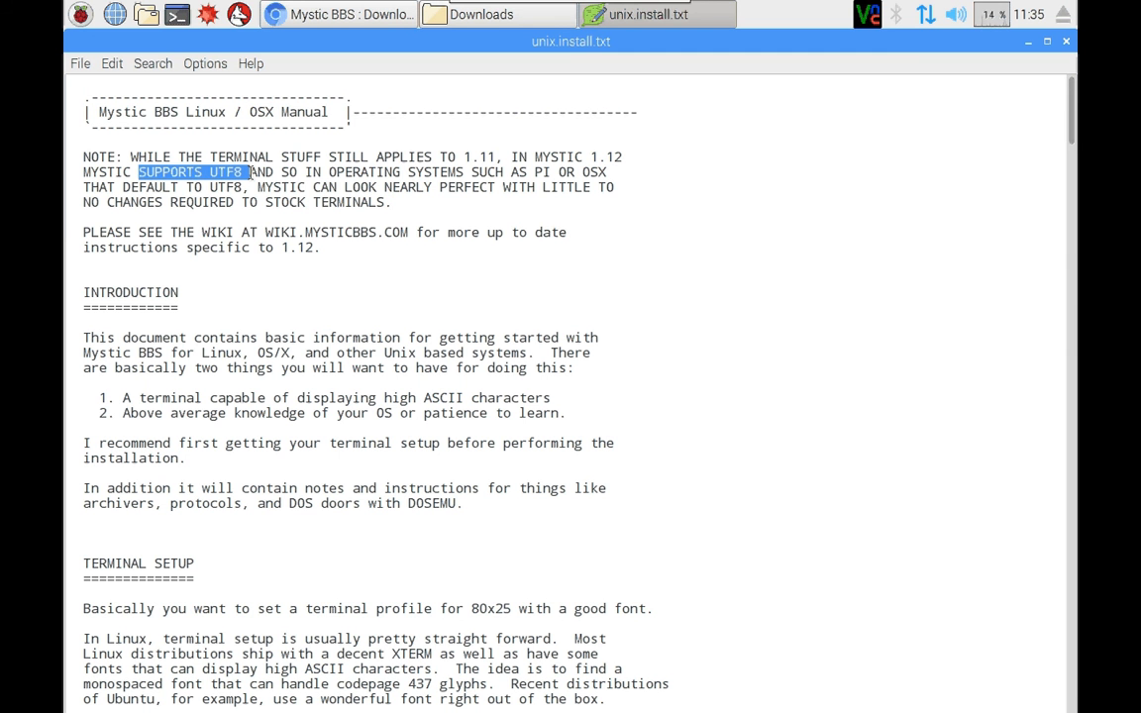
left_click_drag(250, 173, 294, 173)
left_click_drag(290, 172, 253, 187)
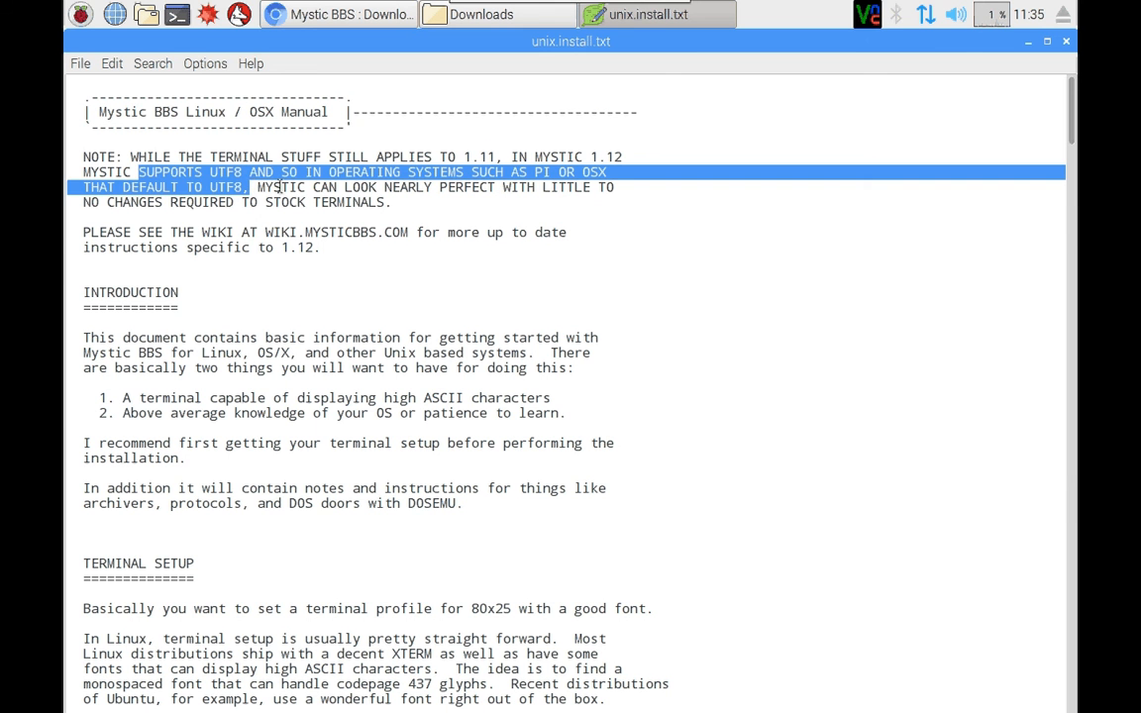
left_click(253, 186)
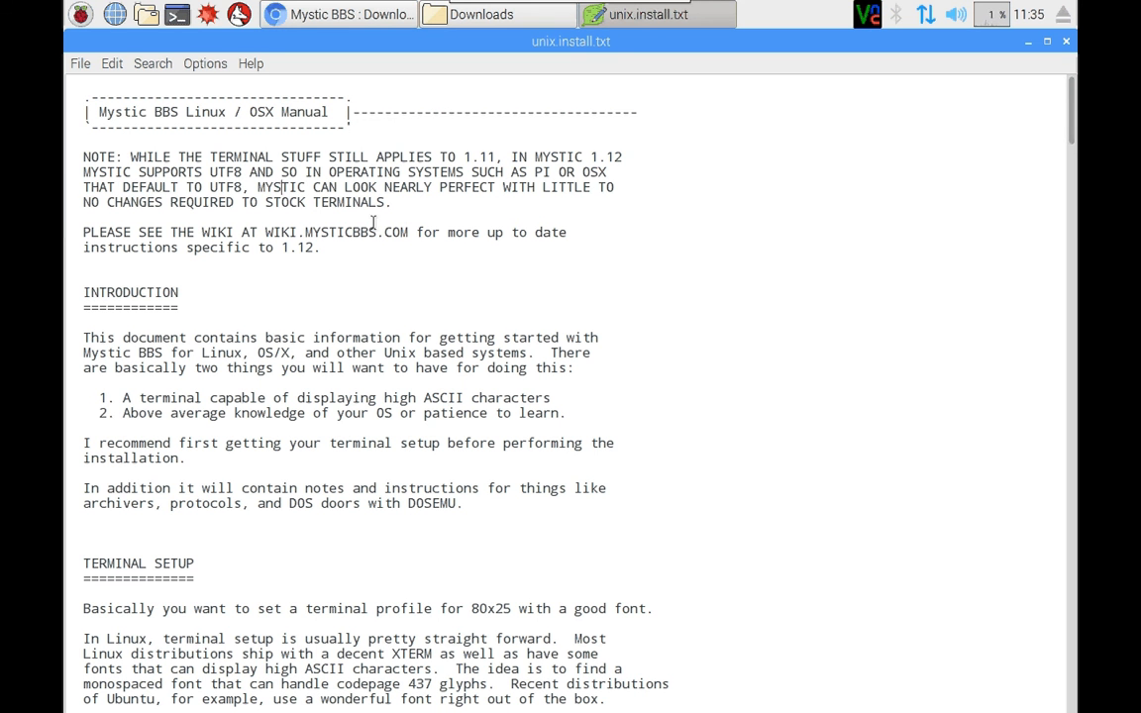
scroll(373, 228, "down", 5)
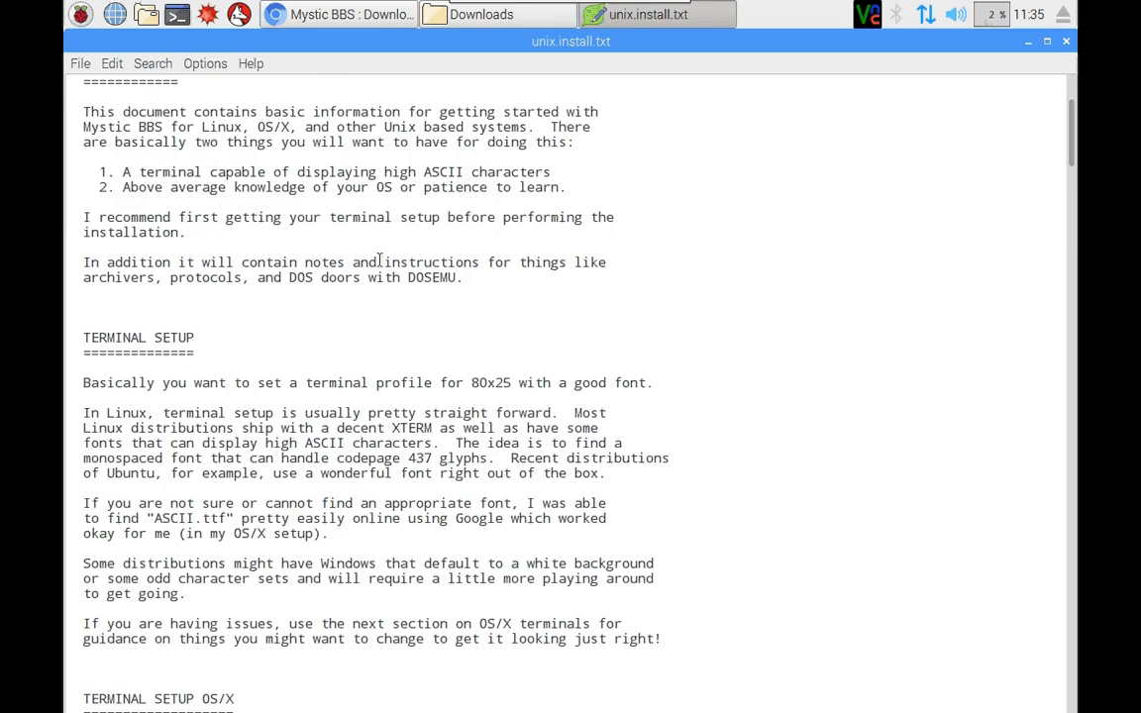
scroll(376, 248, "down", 3)
scroll(379, 260, "down", 4)
scroll(380, 259, "down", 3)
scroll(379, 260, "down", 3)
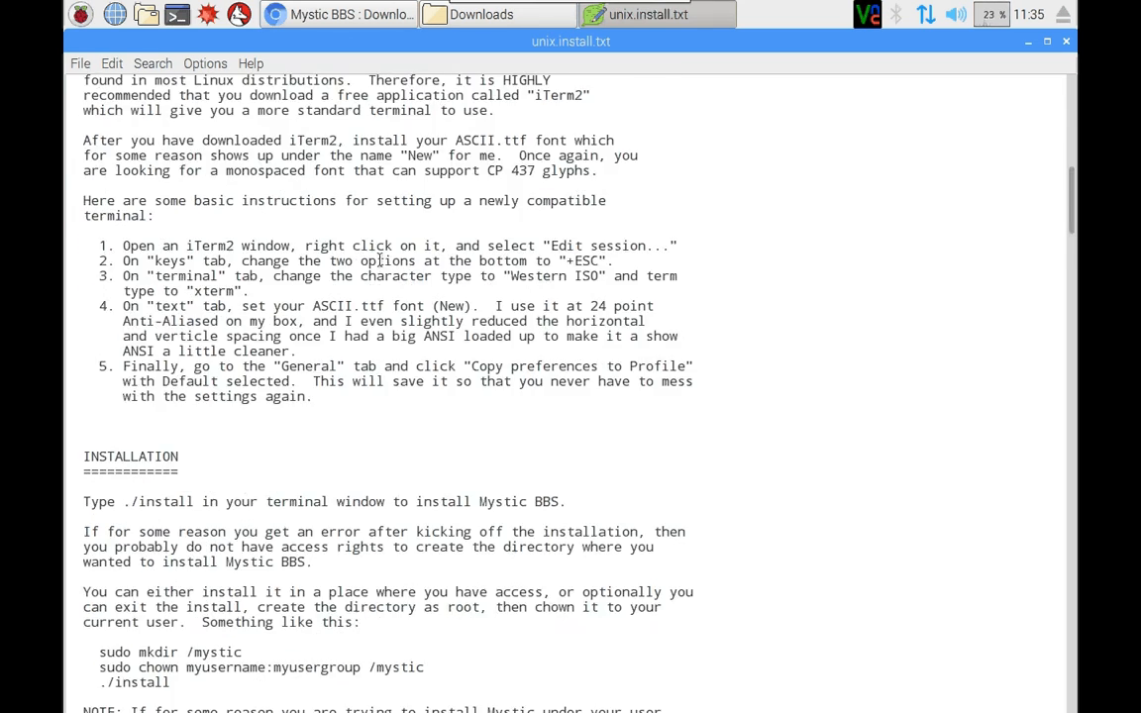
scroll(379, 260, "down", 3)
scroll(380, 259, "down", 2)
scroll(380, 258, "down", 3)
scroll(376, 258, "up", 3)
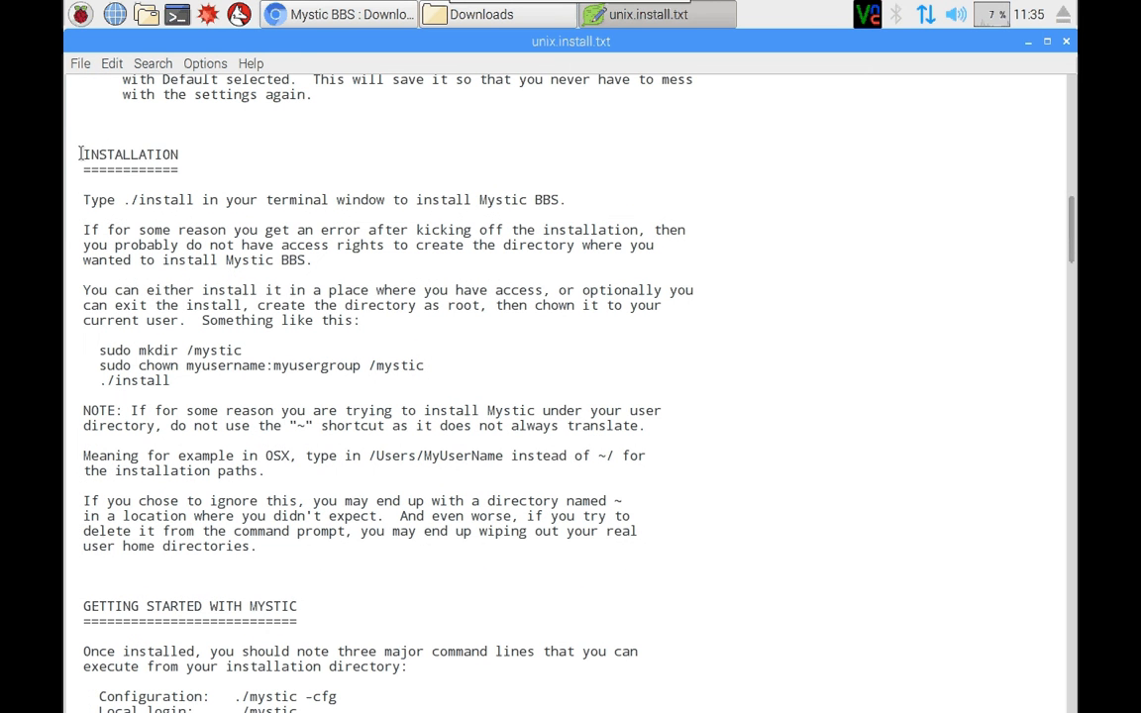
Step: Review the INSTALLATION heading and browse the pi home folder and root filesystem in PCManFM
left_click_drag(83, 154, 201, 159)
left_click(235, 290)
left_click(433, 22)
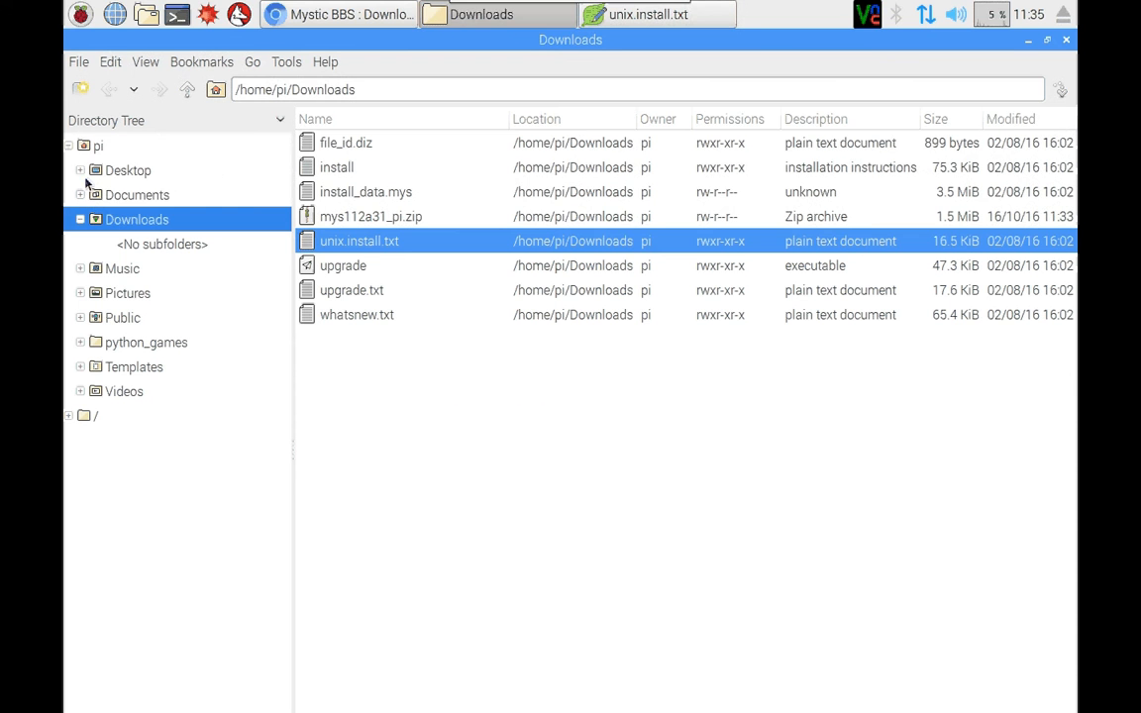
left_click(96, 146)
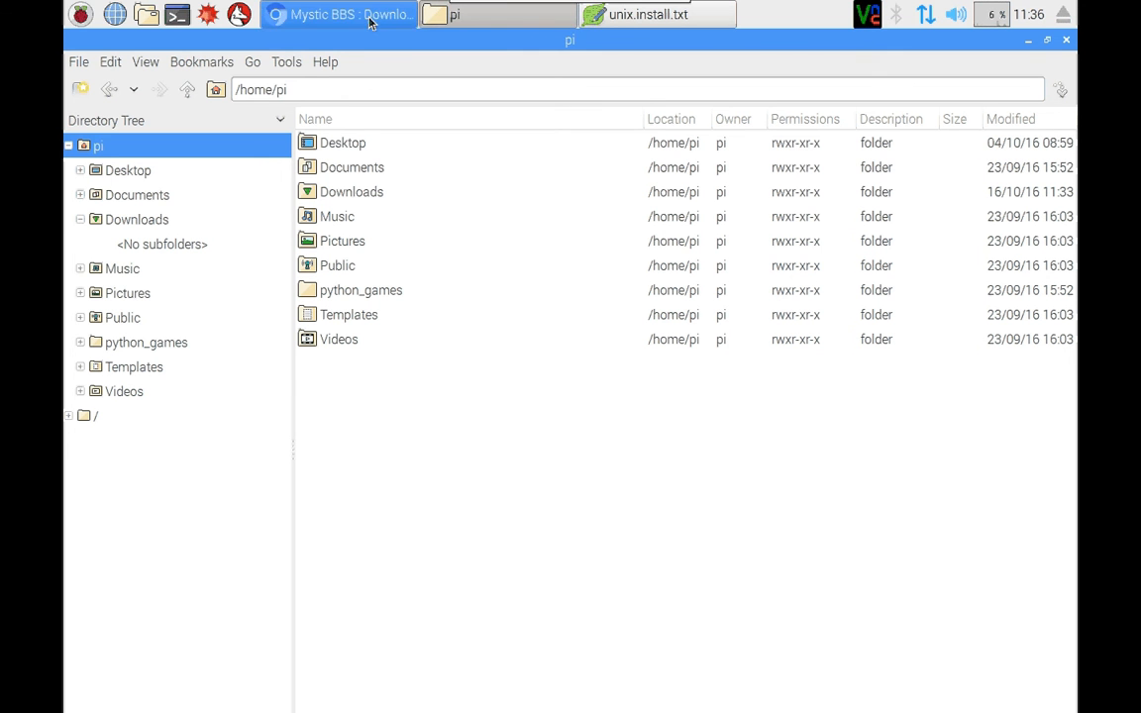
left_click(68, 416)
scroll(235, 349, "down", 2)
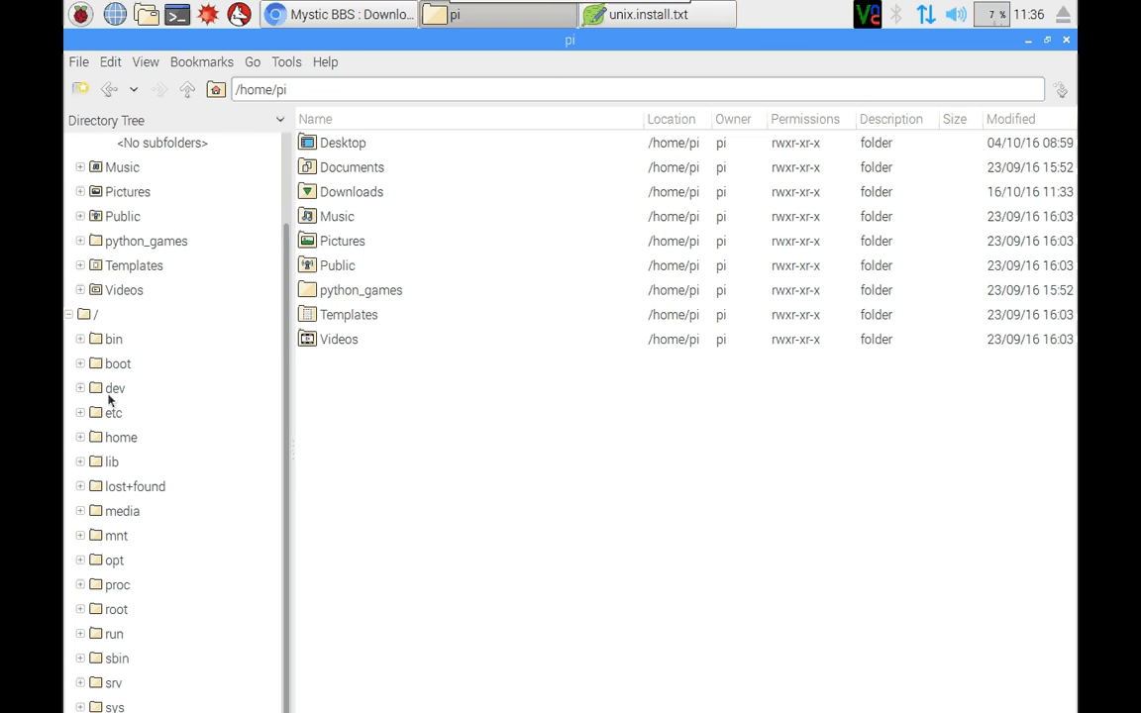
left_click(663, 15)
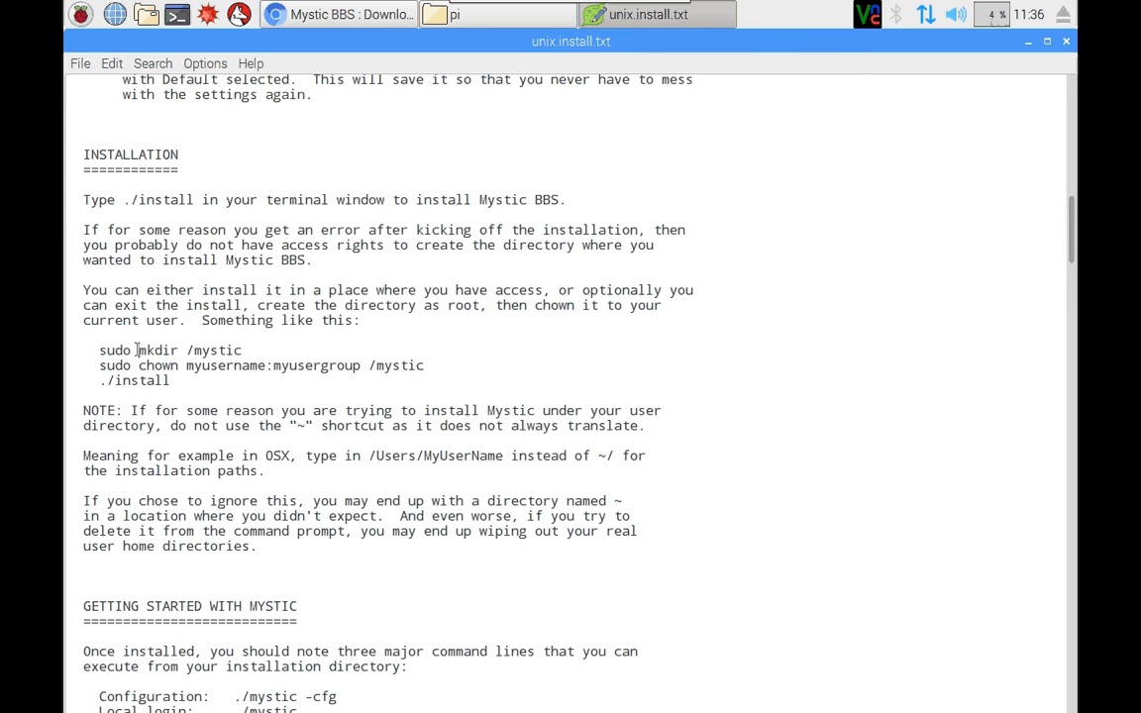
Step: Highlight the sudo mkdir /mystic and chown command lines in the manual
left_click_drag(138, 350, 256, 347)
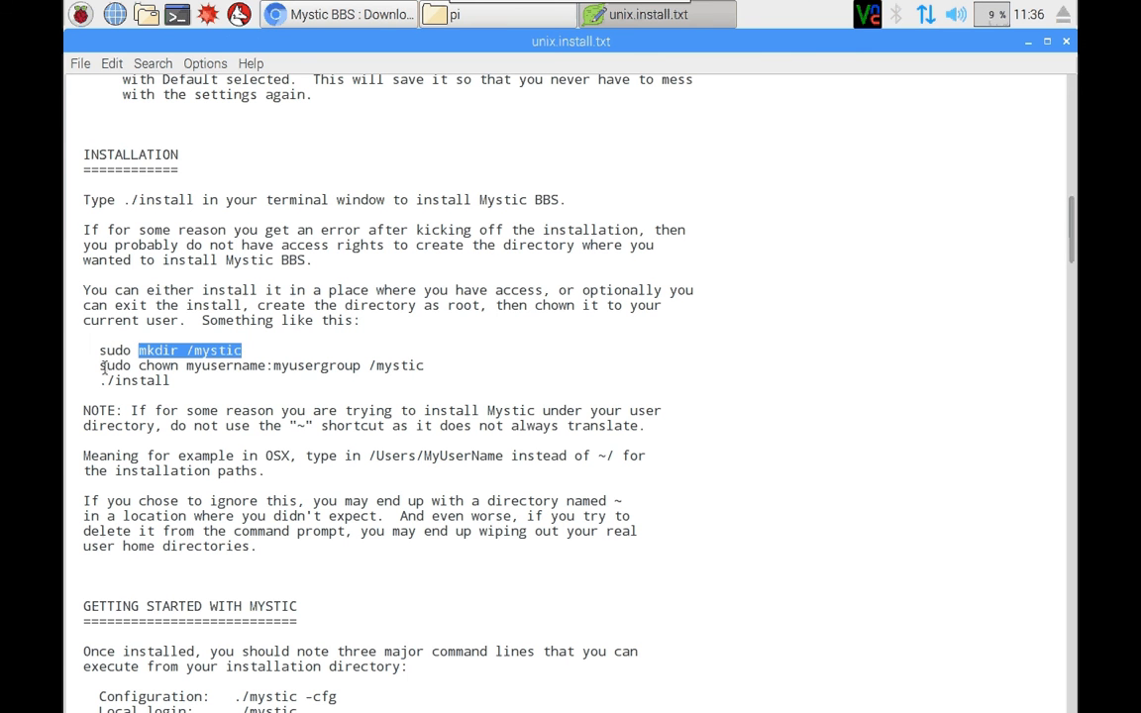
left_click_drag(105, 366, 425, 370)
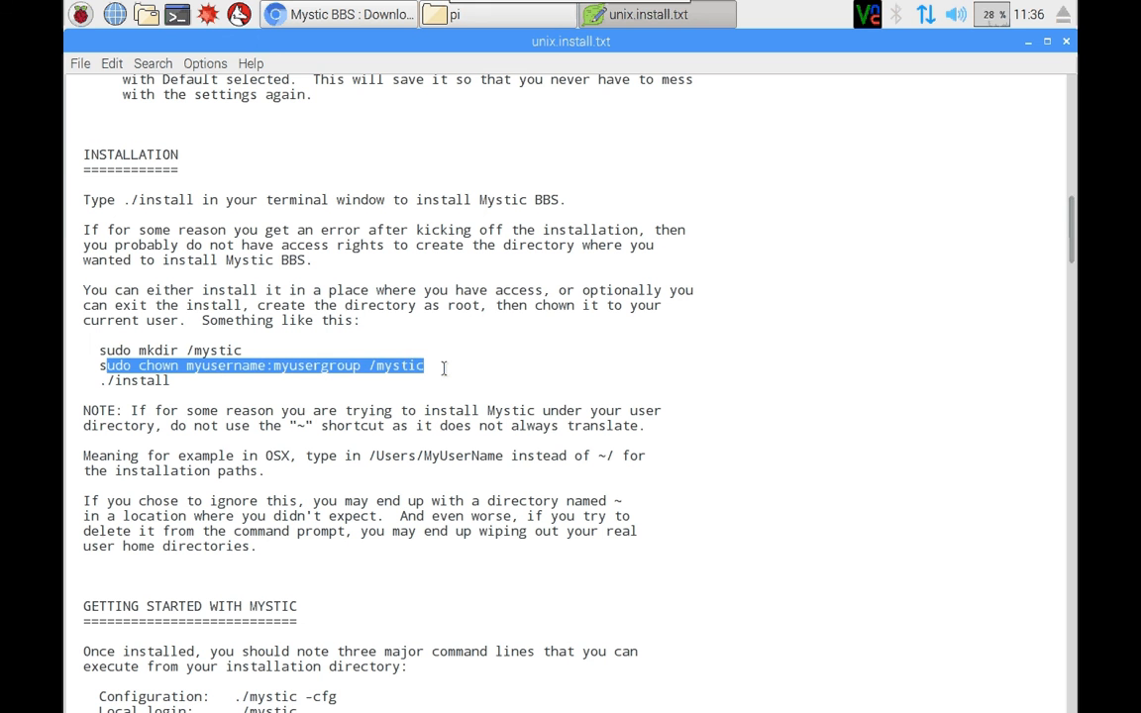
left_click(297, 365)
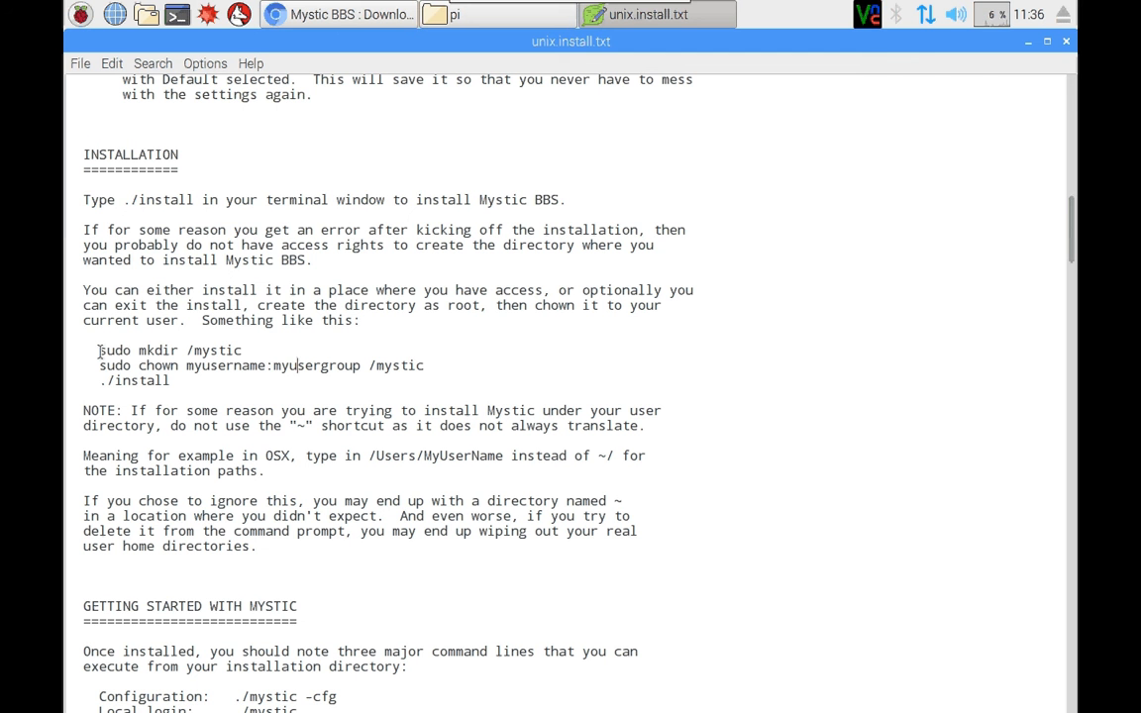
left_click_drag(100, 351, 271, 352)
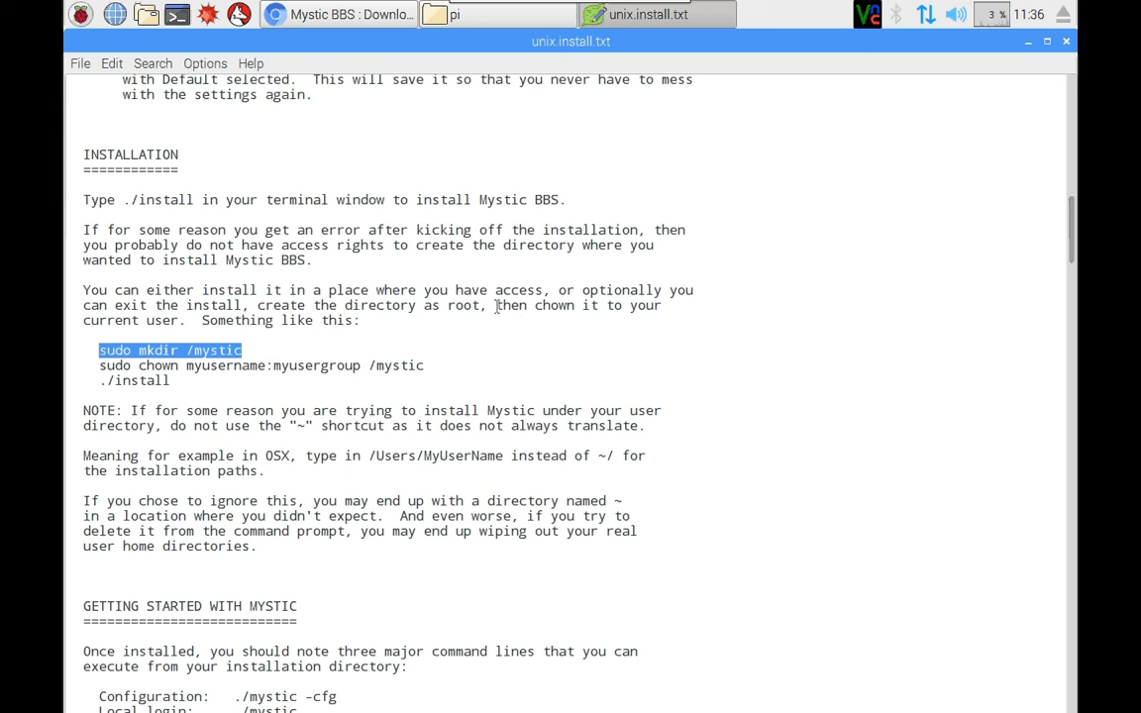
Step: Minimize Leafpad and PCManFM and close Chromium so the desktop shows
left_click(1028, 42)
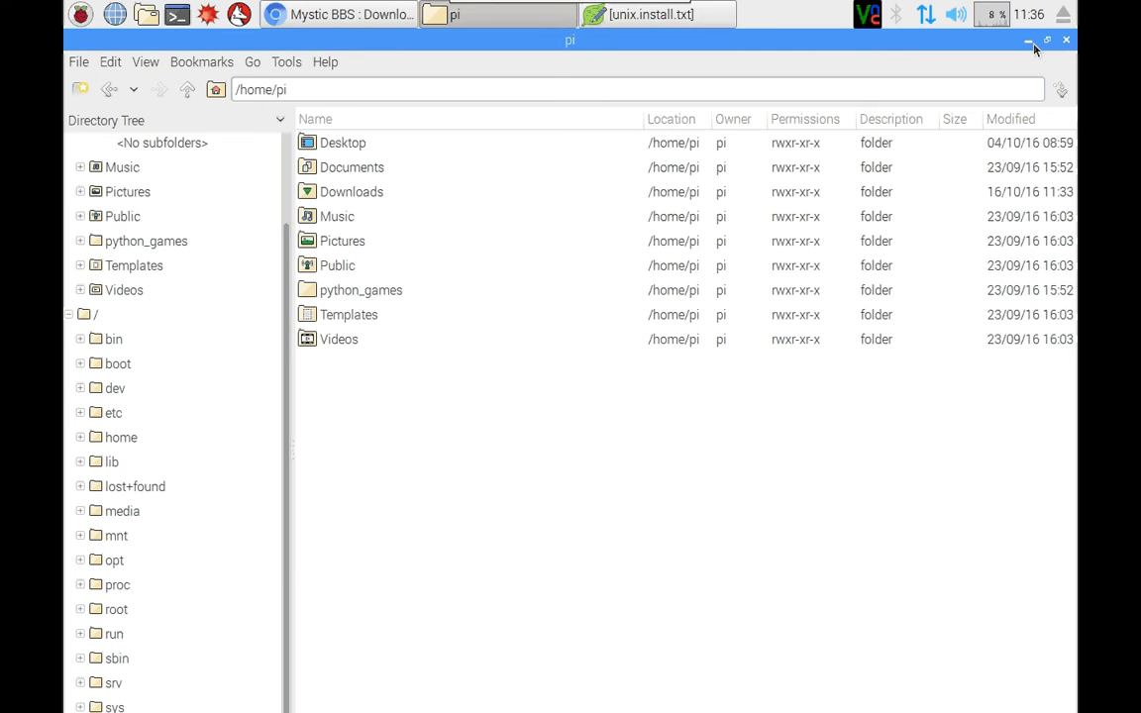
left_click(1031, 42)
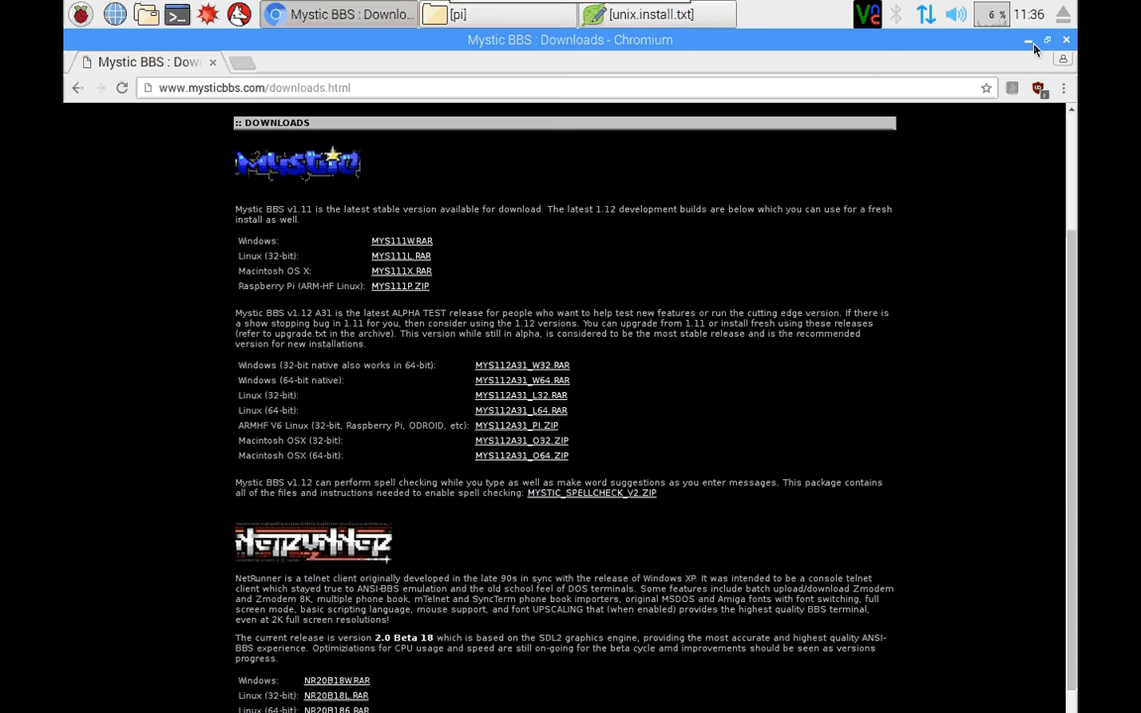
left_click(1068, 40)
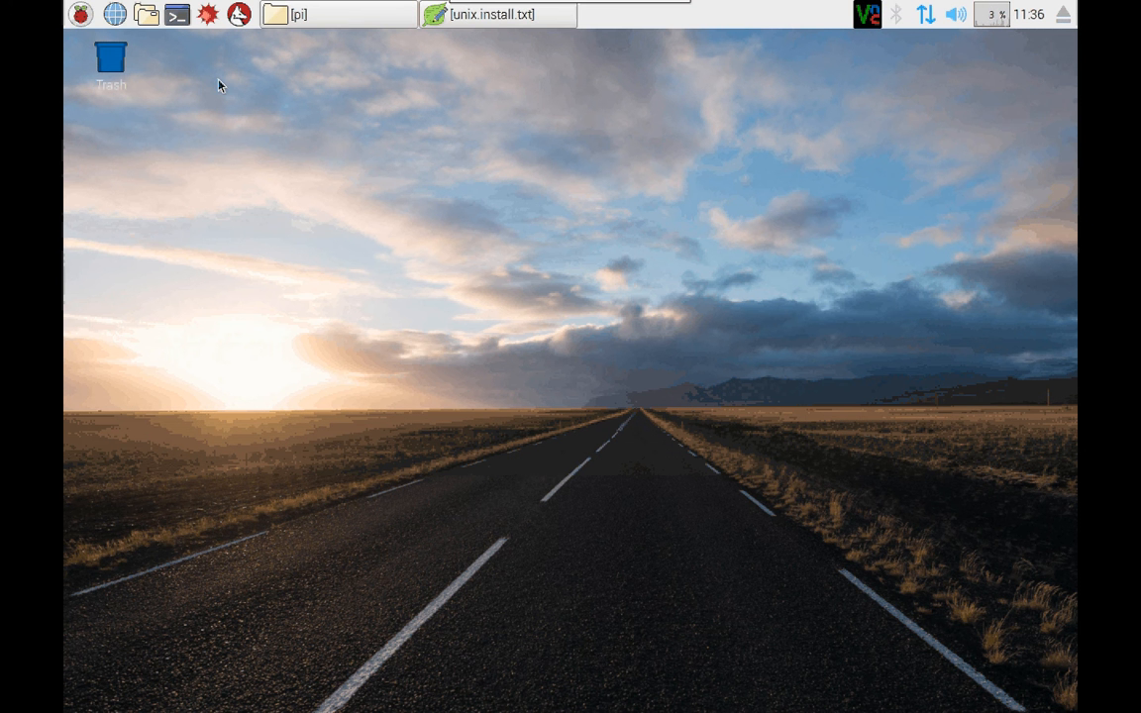
Step: Launch LXTerminal and move and enlarge its window
left_click(177, 15)
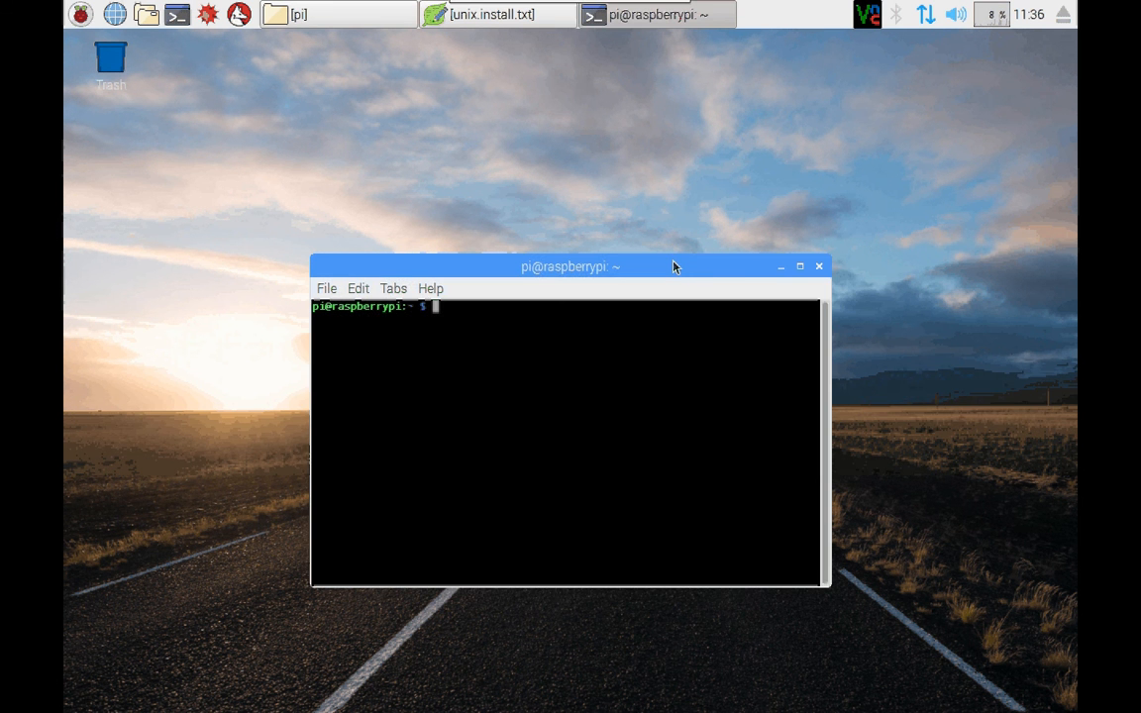
left_click_drag(674, 267, 607, 71)
mouse_move(765, 395)
left_mouse_down()
mouse_move(860, 465)
mouse_move(1036, 547)
left_mouse_up()
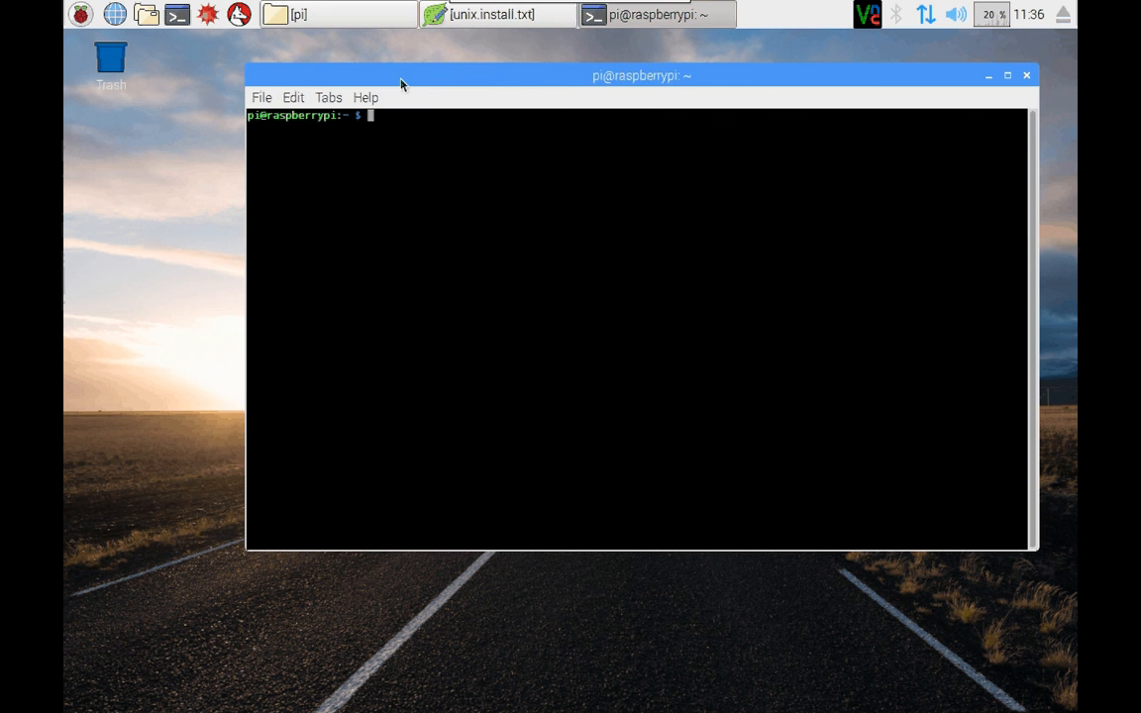
mouse_move(401, 83)
left_mouse_down()
mouse_move(342, 77)
mouse_move(363, 115)
left_mouse_up()
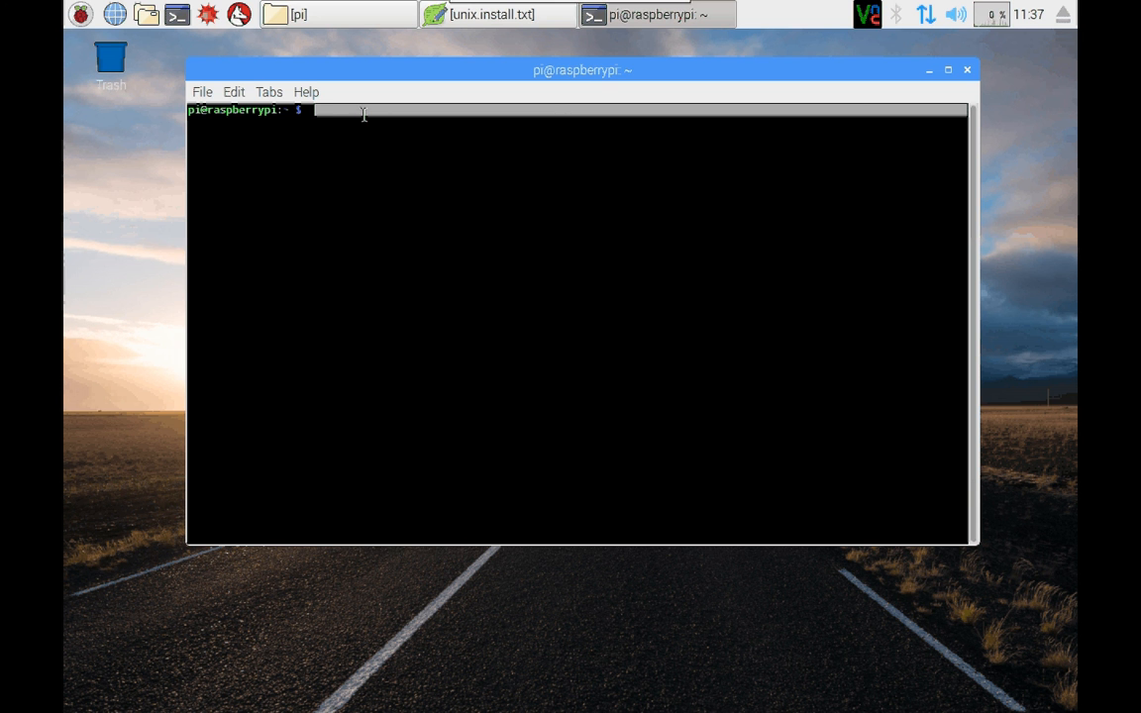
type("cd /")
Step: List the root directory and then the home folder with cd and ls -l
key("Return")
type("ls -l")
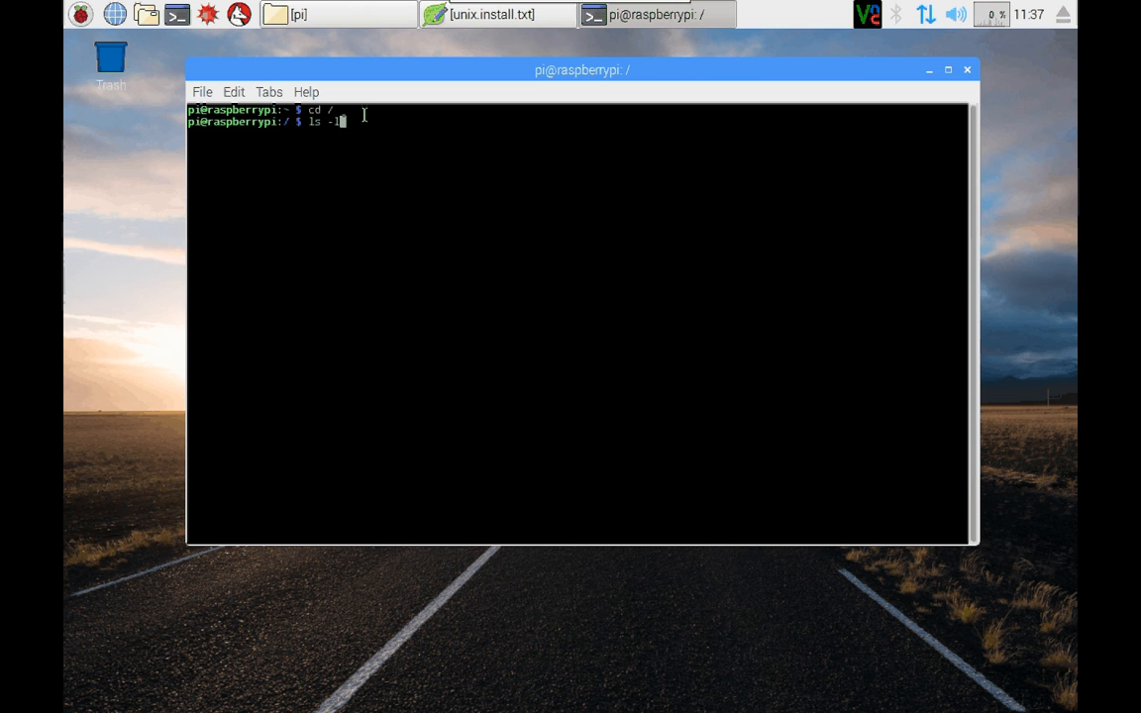
key("Return")
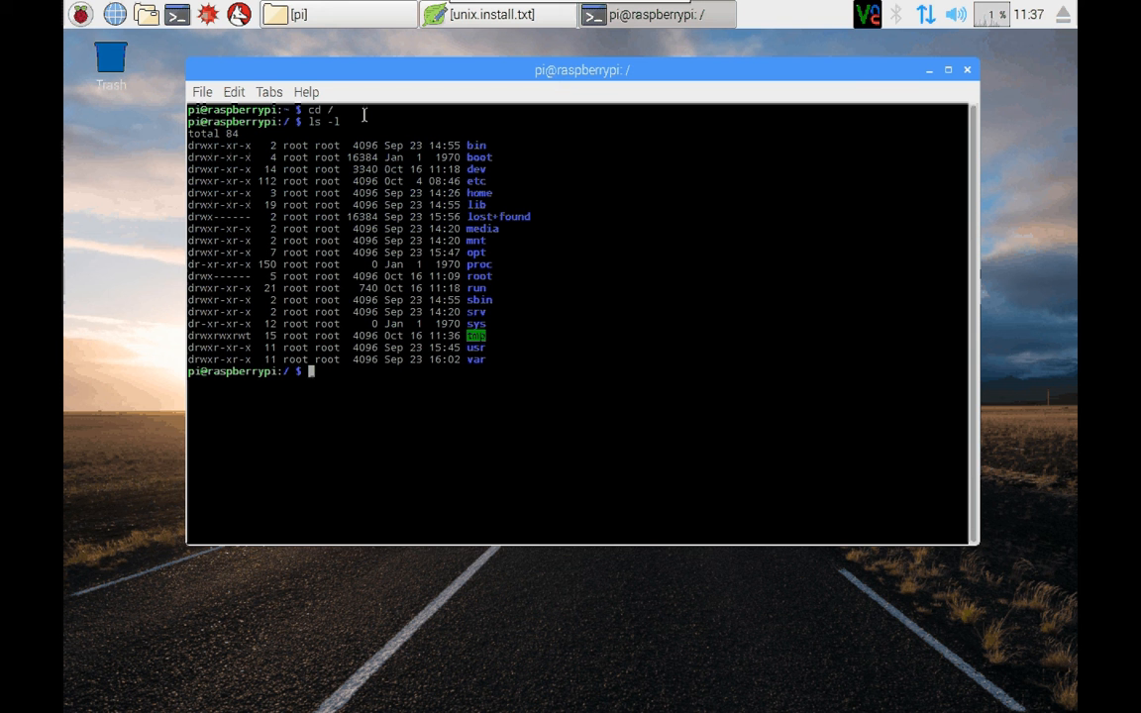
type("cd")
type(" /")
key("BackSpace")
type("~")
key("Return")
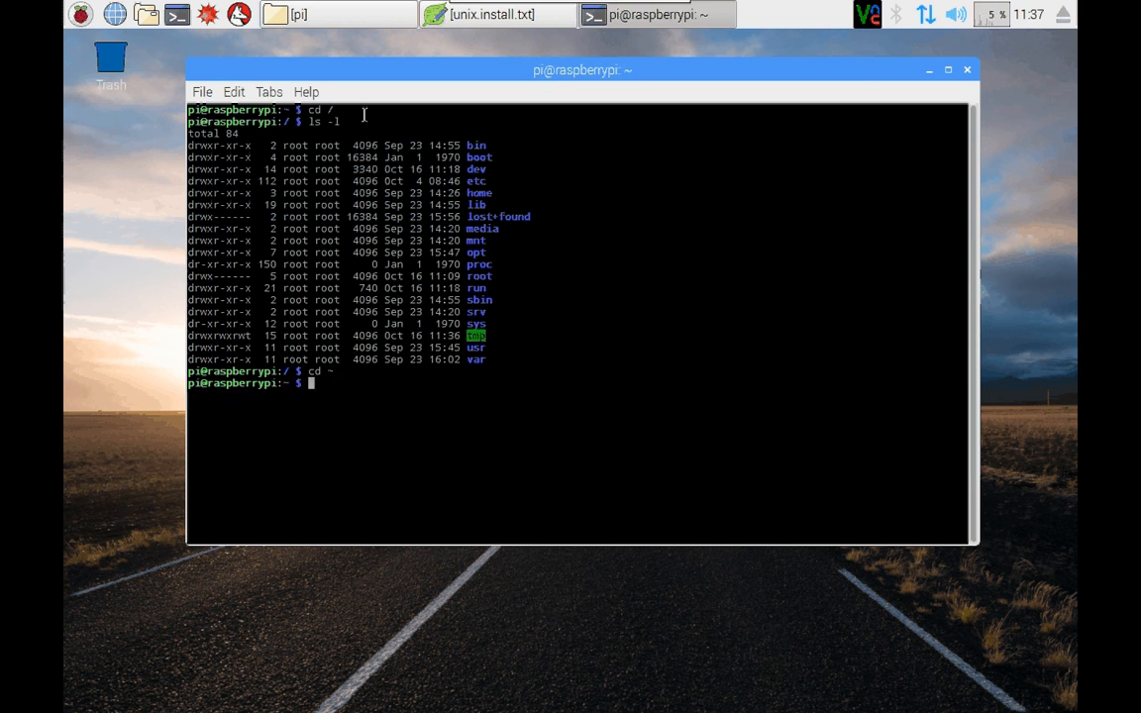
type("ls -l")
key("Return")
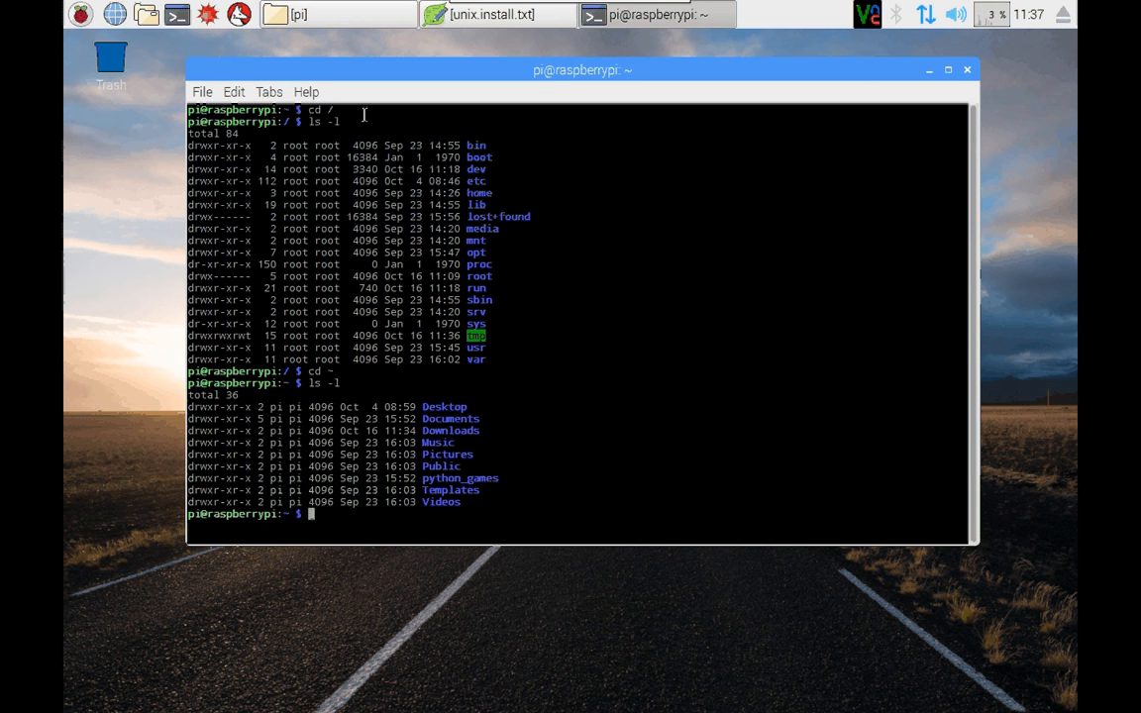
type("cd")
type(" Dow")
Step: Change into Downloads and list the extracted Mystic files
key("Tab")
key("Return")
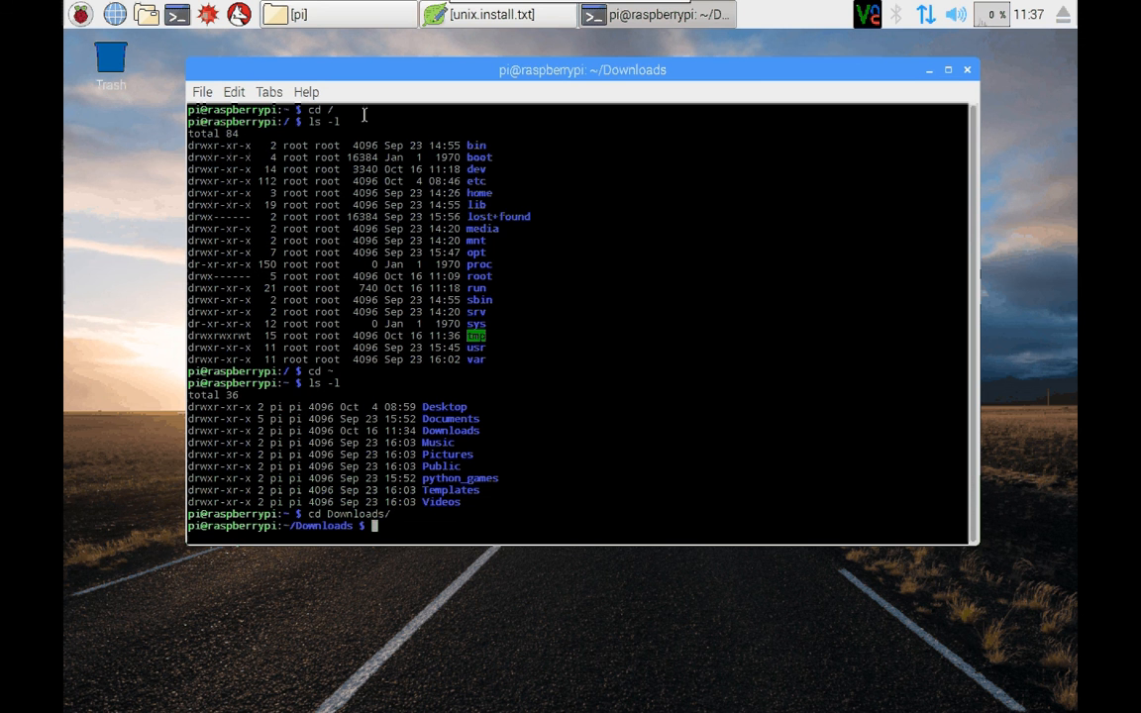
type("ls -l")
key("Return")
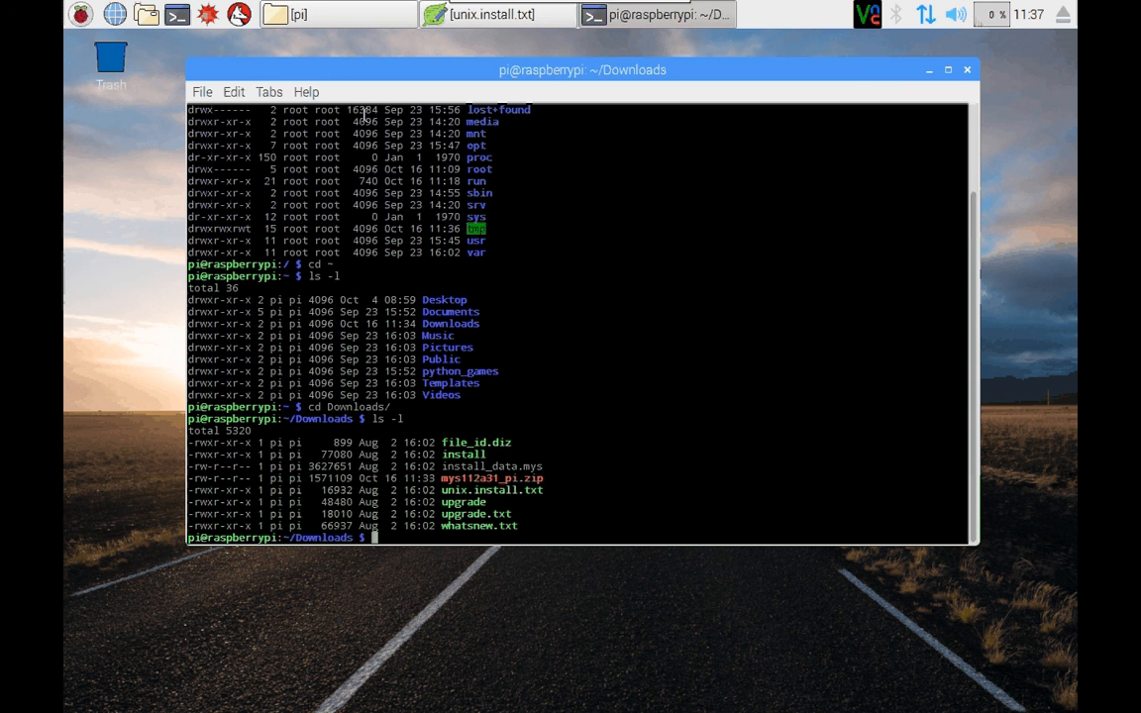
type("./")
type("install")
Step: Run sudo ./install to start the Mystic BBS installer
key("BackSpace")
key("BackSpace")
key("BackSpace")
type("sudo")
type(" ./")
type("install")
key("Return")
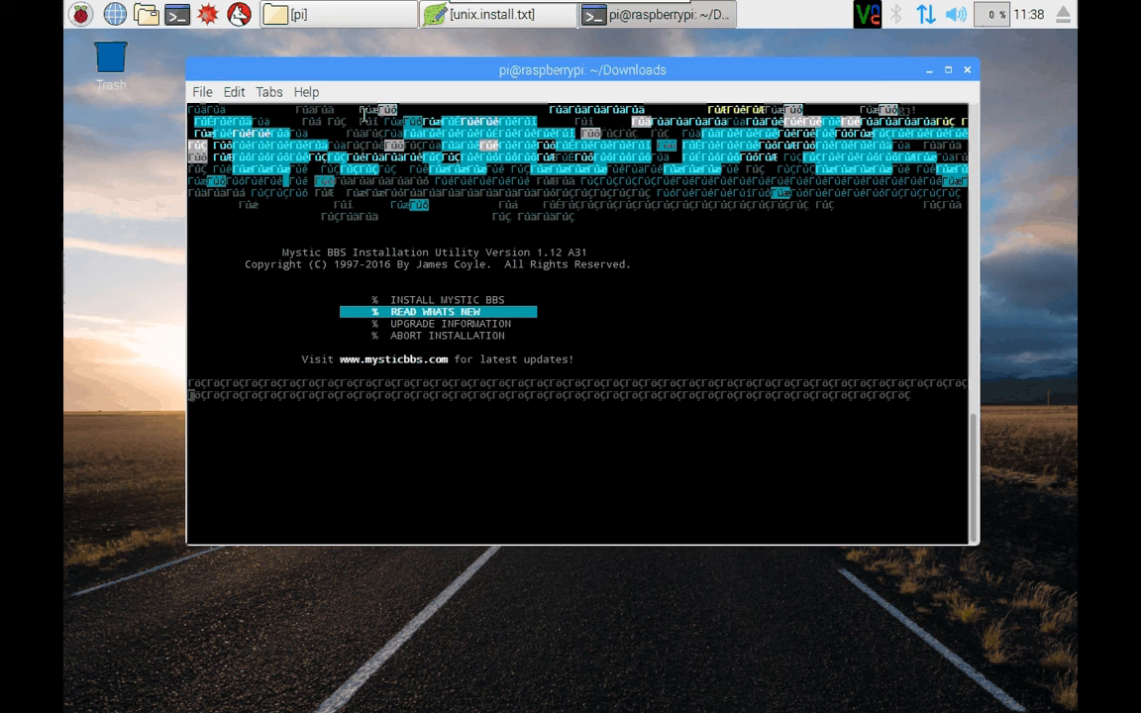
Step: Choose INSTALL MYSTIC BBS, install to the default /mystic directories with F2, and exit to the shell
key("Up")
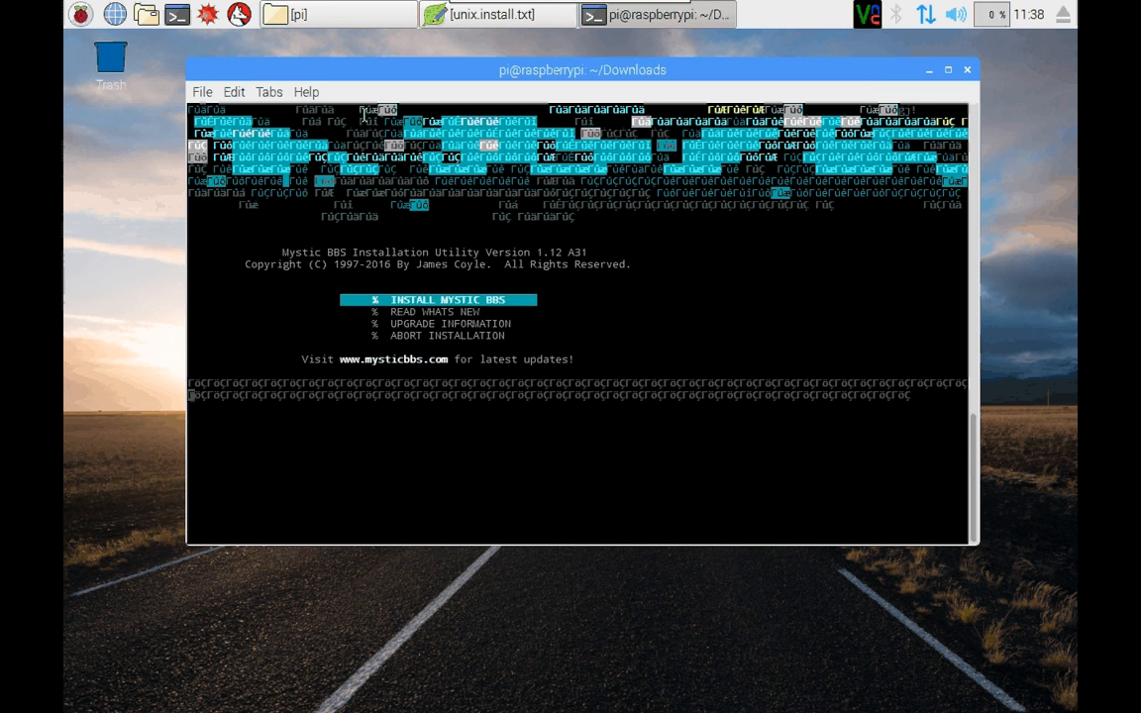
key("Return")
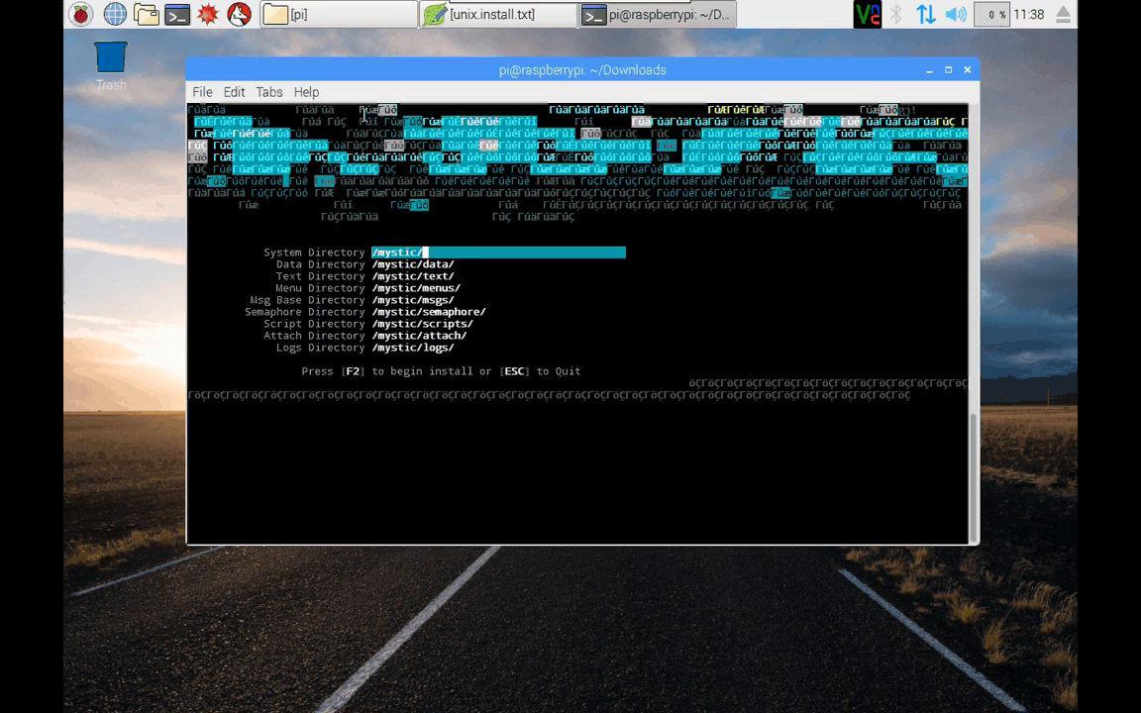
key("F2")
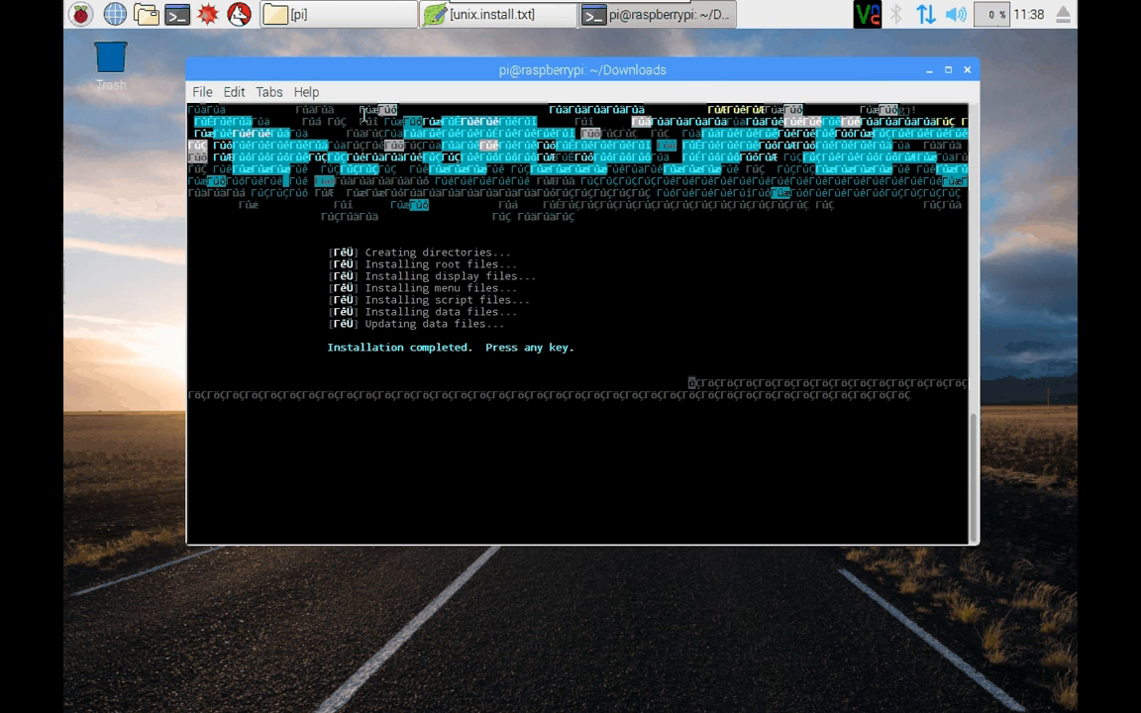
key("Return")
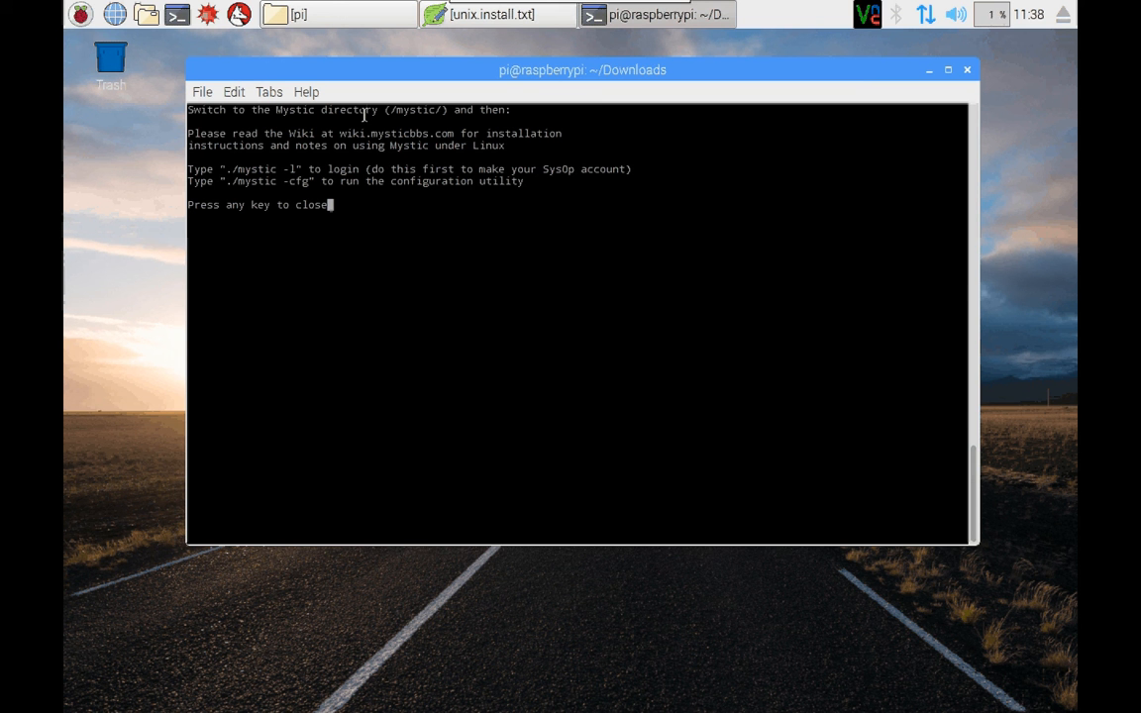
key("Return")
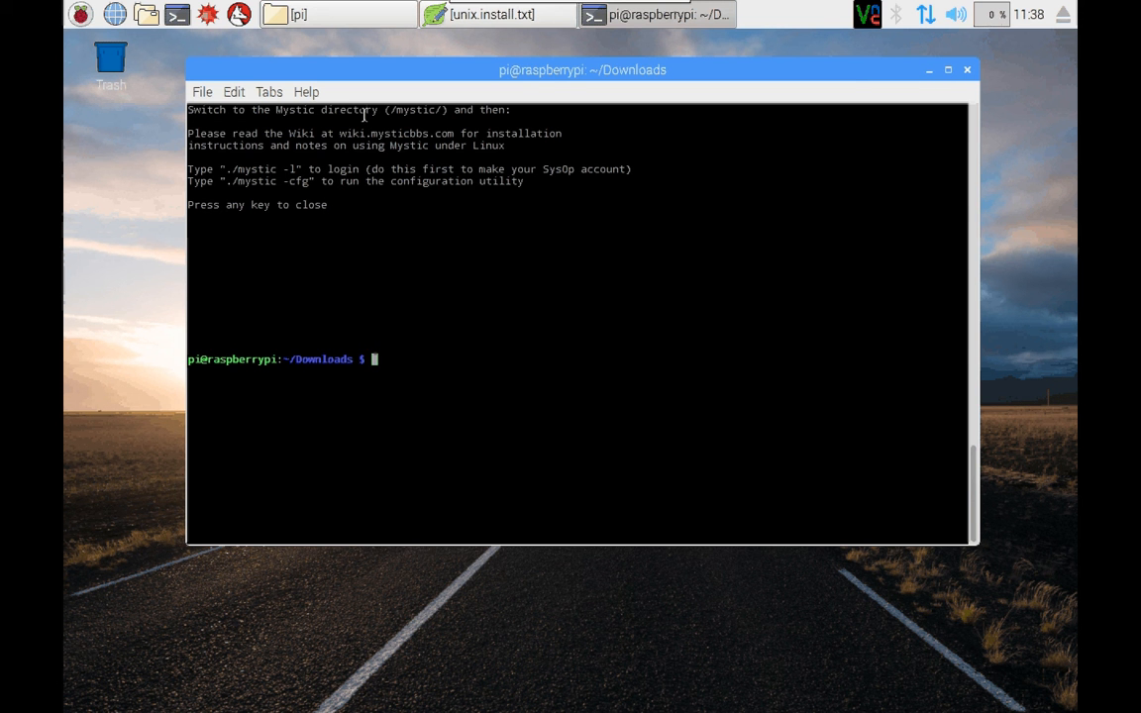
type("cd /")
Step: From the root directory, list owners and run sudo chown -R pi:pi /mystic
key("Return")
type("clear")
key("Return")
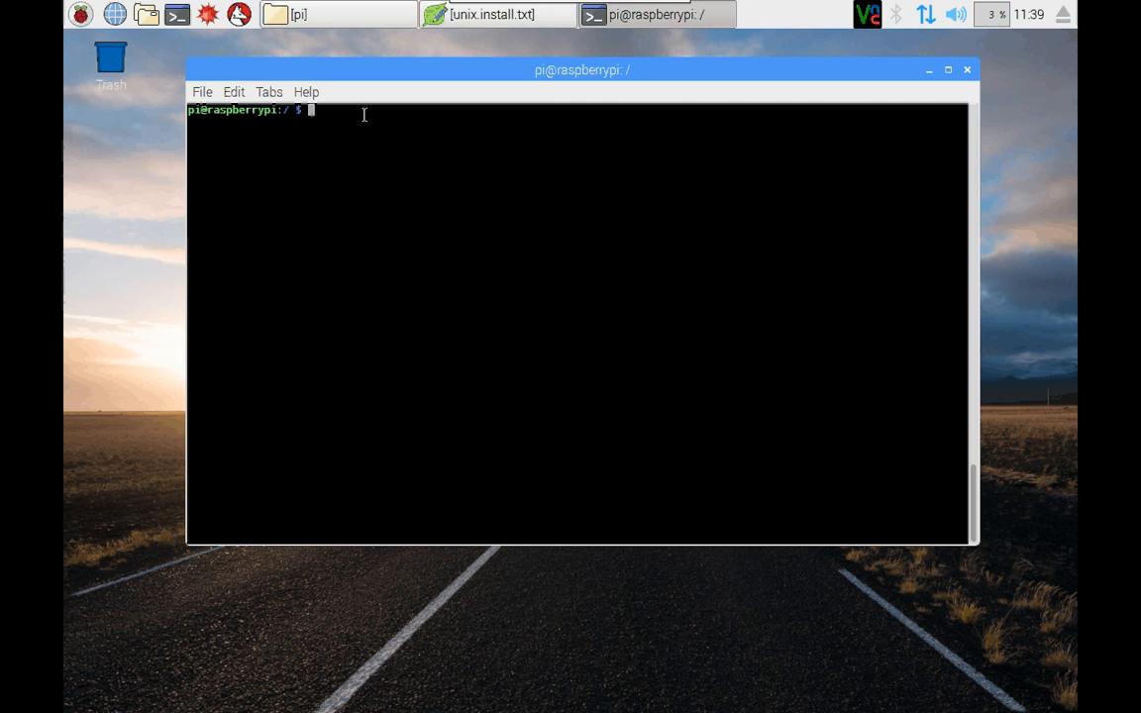
type("ls ")
type("-l")
key("Return")
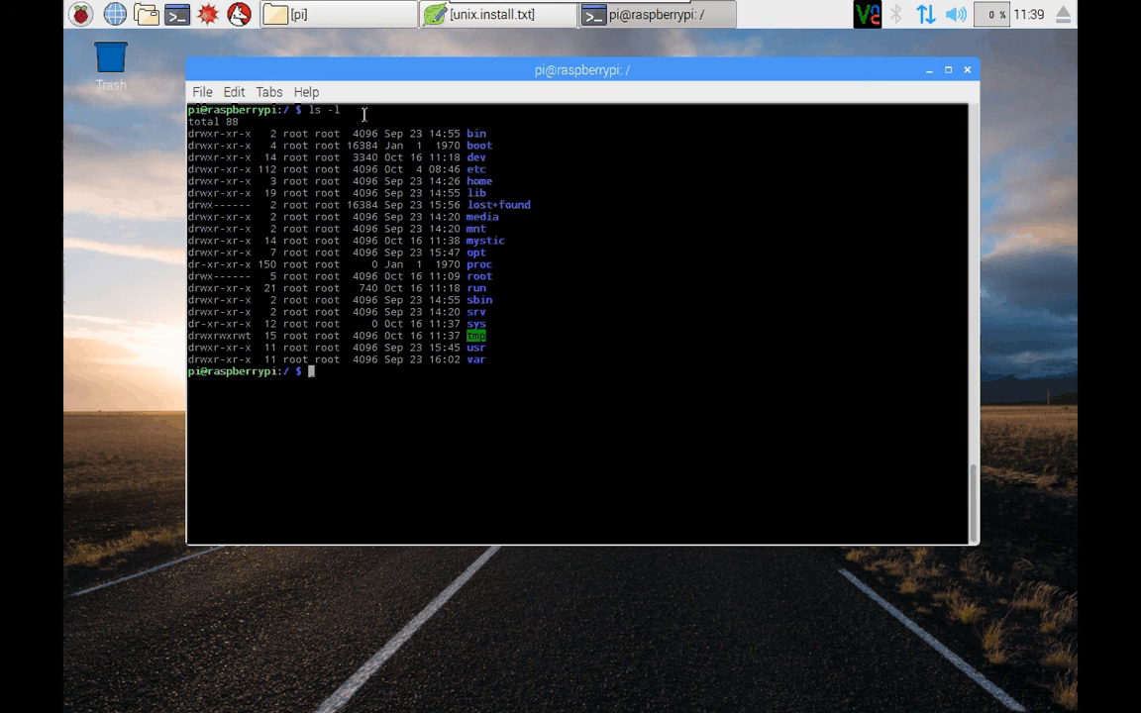
type("sudo chown")
type(" -")
type("R")
type("pi:pi")
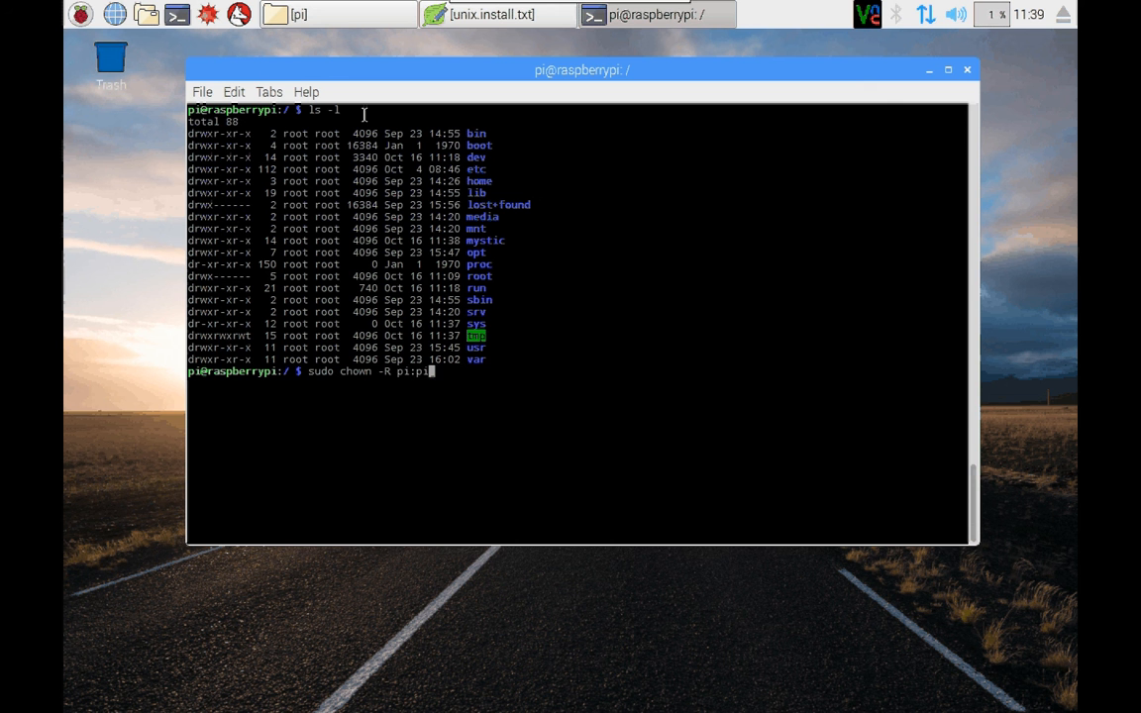
type(" /mystic")
key("Return")
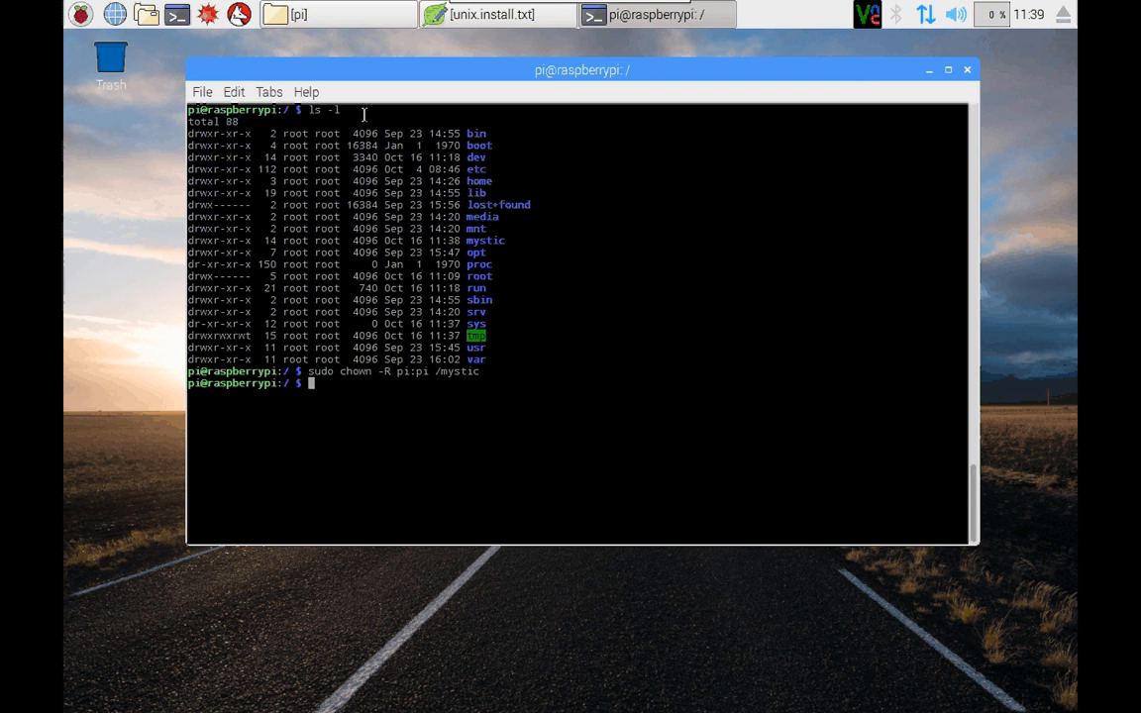
type("ls -l")
Step: List the root directory with ls -l to confirm /mystic is owned by pi
key("Up")
key("Up")
key("Up")
key("Down")
key("Down")
key("Return")
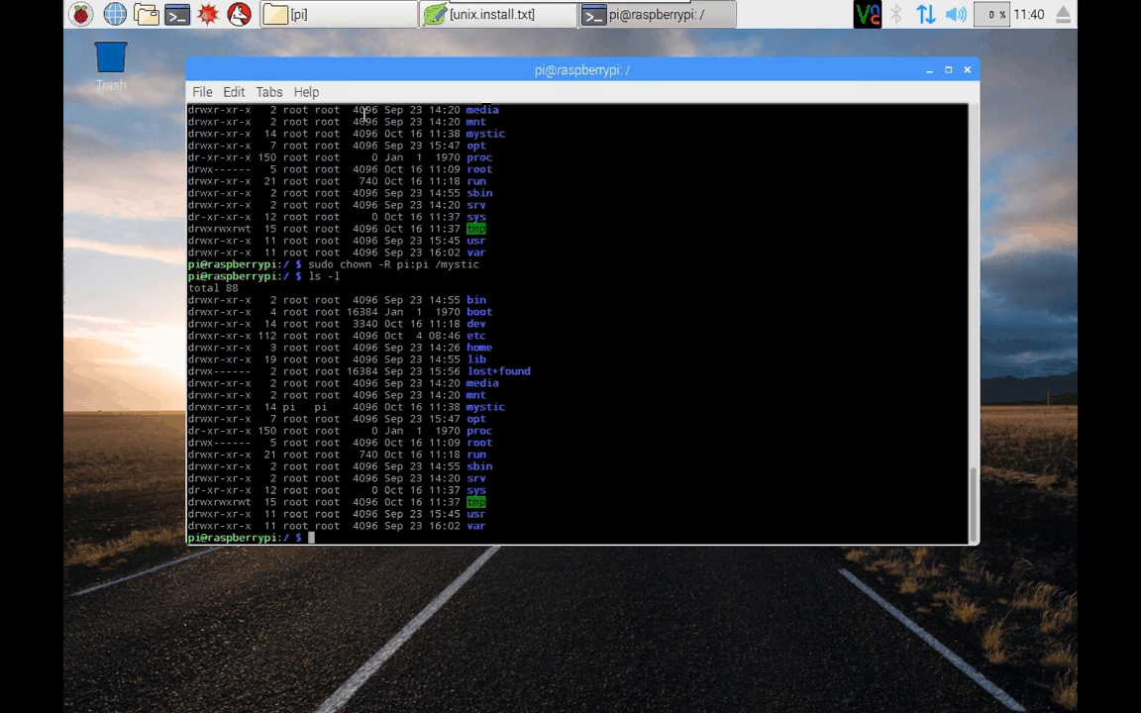
type("cd")
type(" myt")
Step: Change into /mystic via Tab completion and list its files with ls -l
key("BackSpace")
key("BackSpace")
type("ys")
key("Tab")
key("Return")
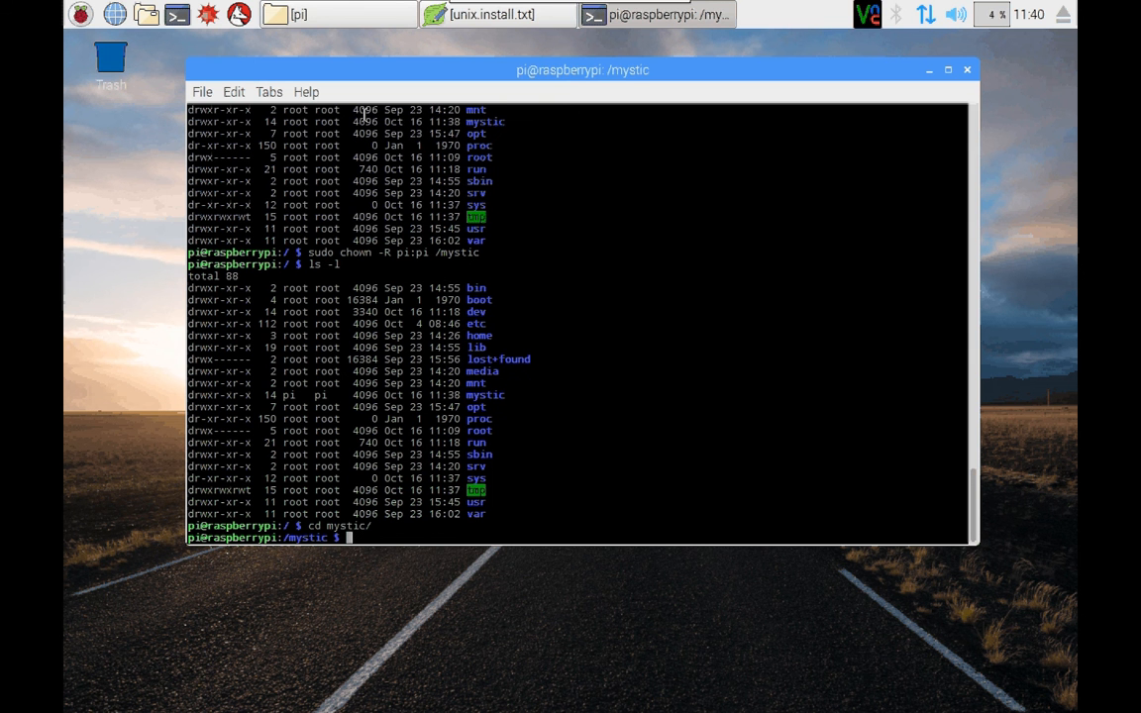
type("ls -l")
key("Return")
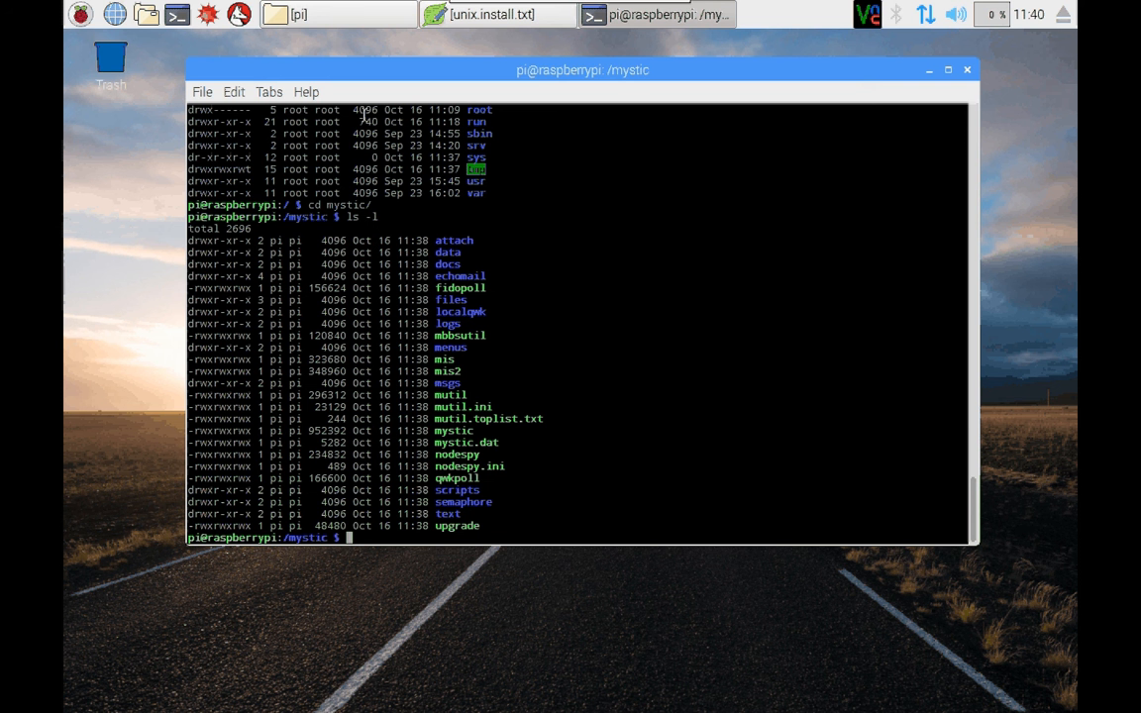
type("./")
type("mystic -cfg")
Step: Launch the Mystic configuration utility and browse the Editors and Servers menus back to Configuration
key("Return")
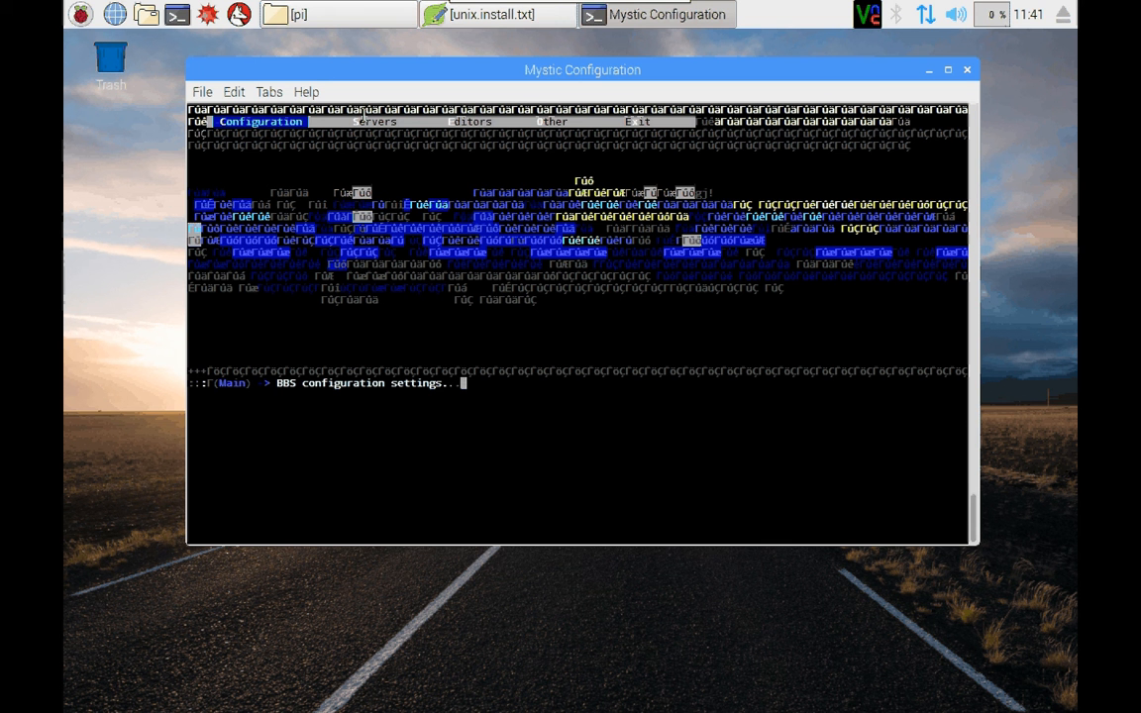
key("Right")
key("Right")
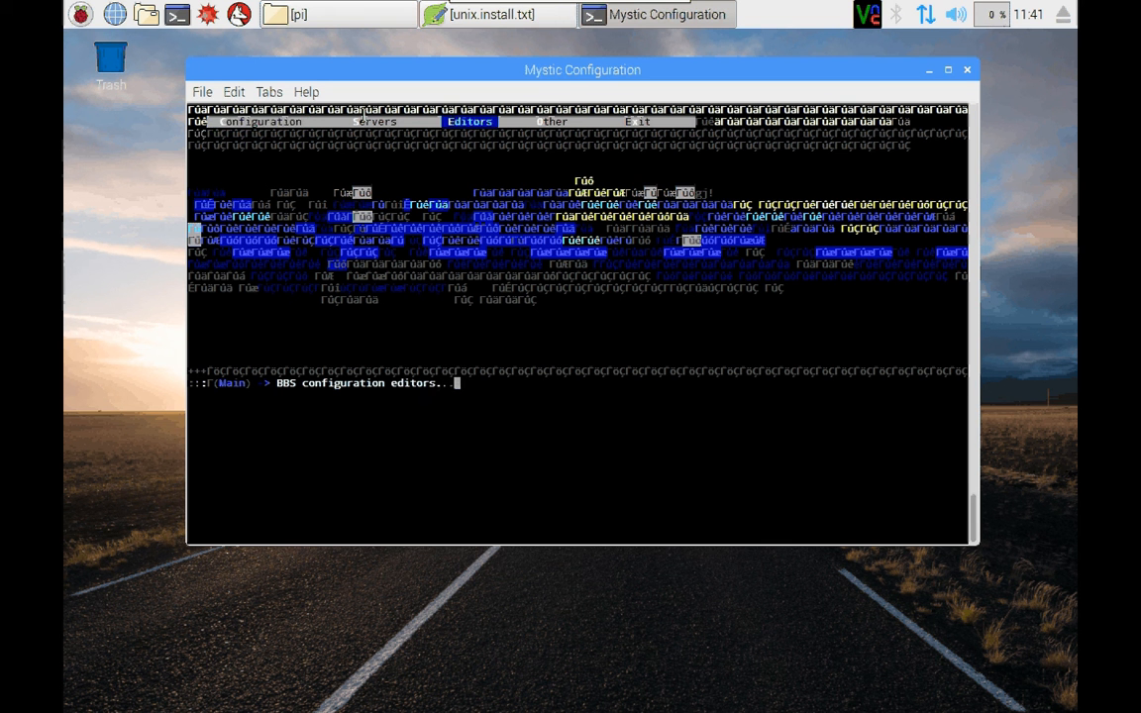
key("Left")
key("Left")
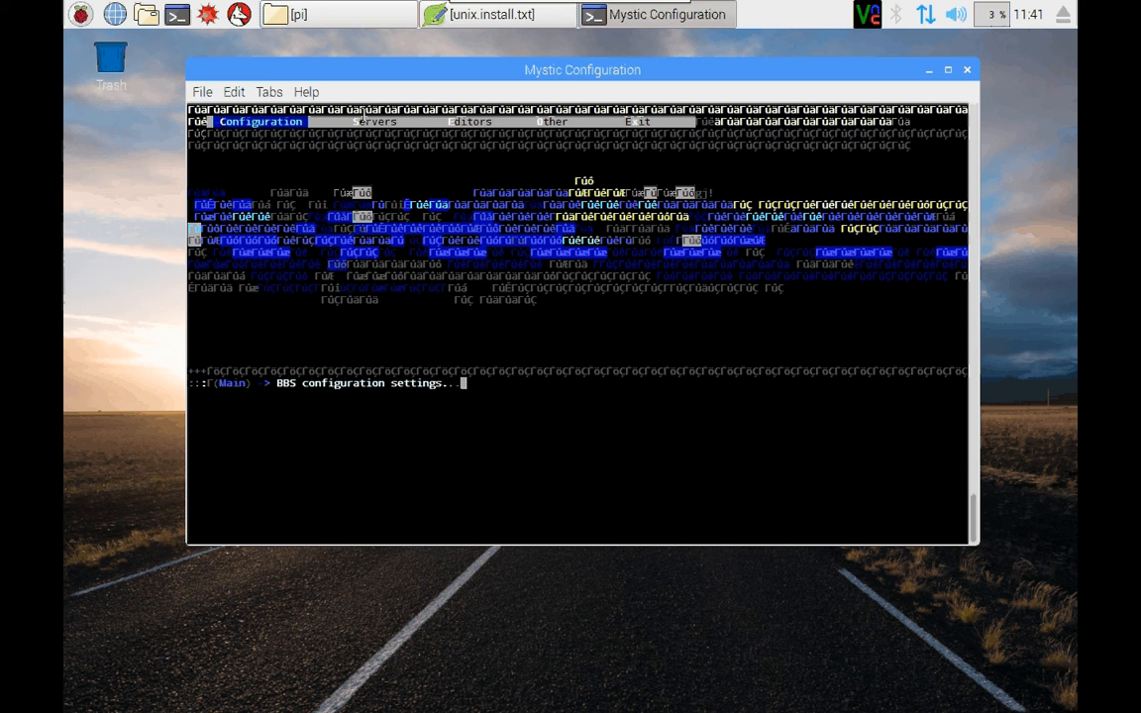
key("Right")
key("Right")
key("Left")
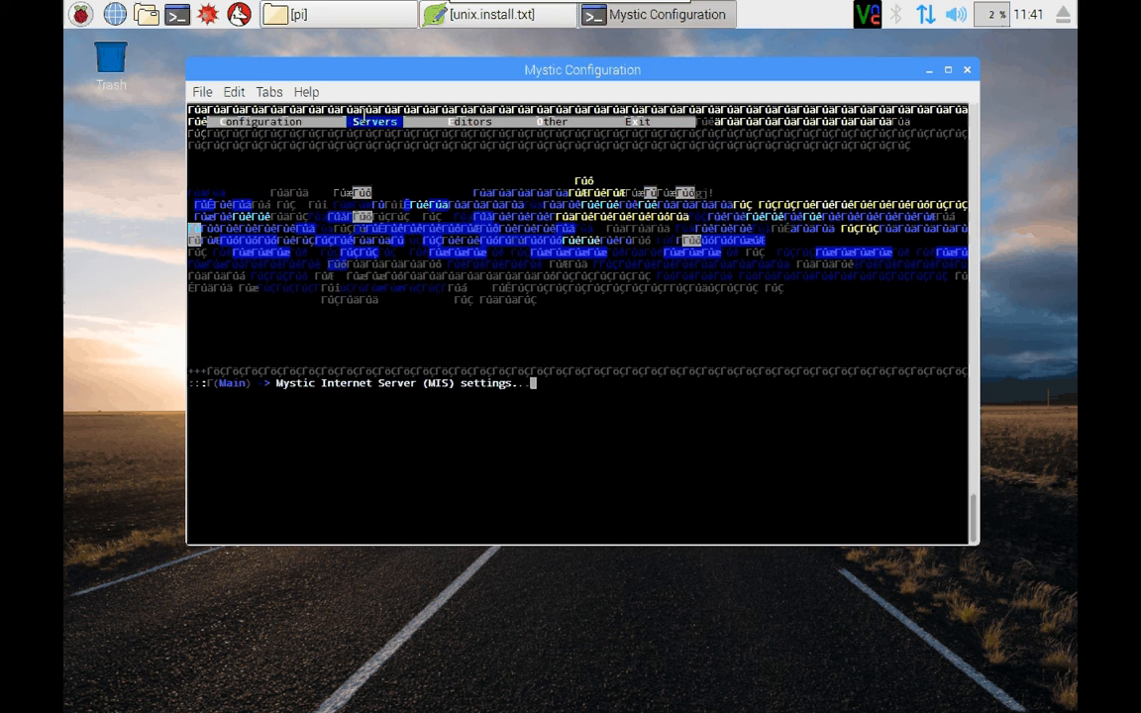
key("Left")
Step: In Login/Matrix Settings change Local CodePage from UTF8 to CP437 and escape out
key("Return")
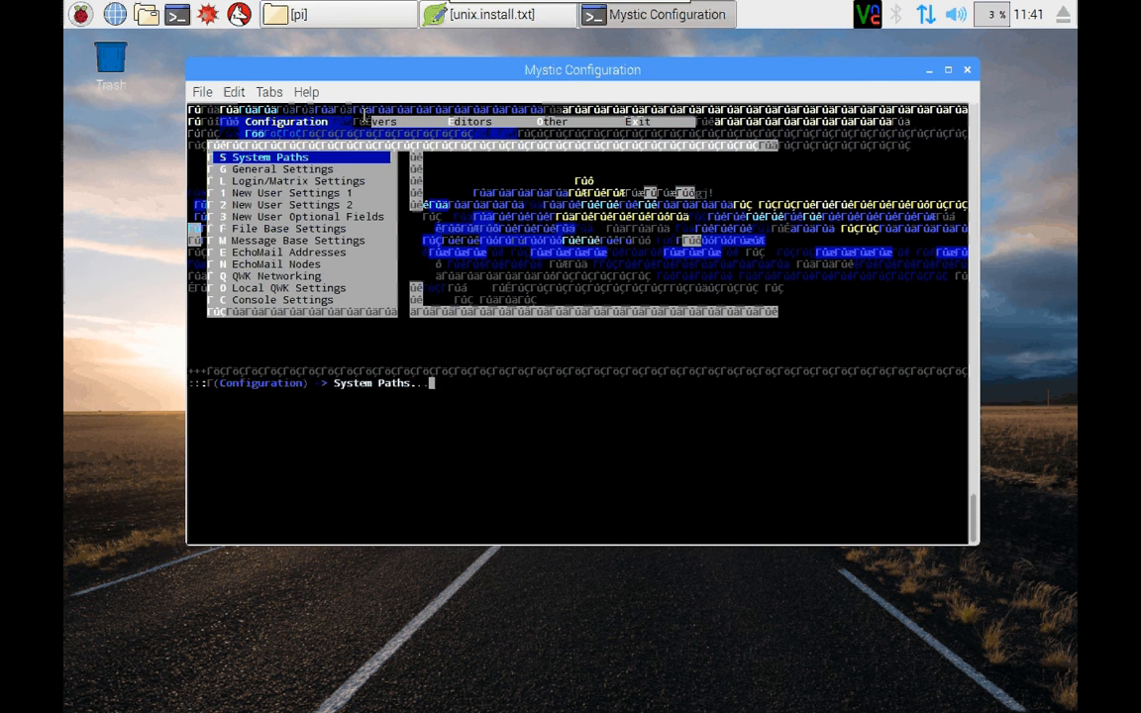
key("Down")
key("Down")
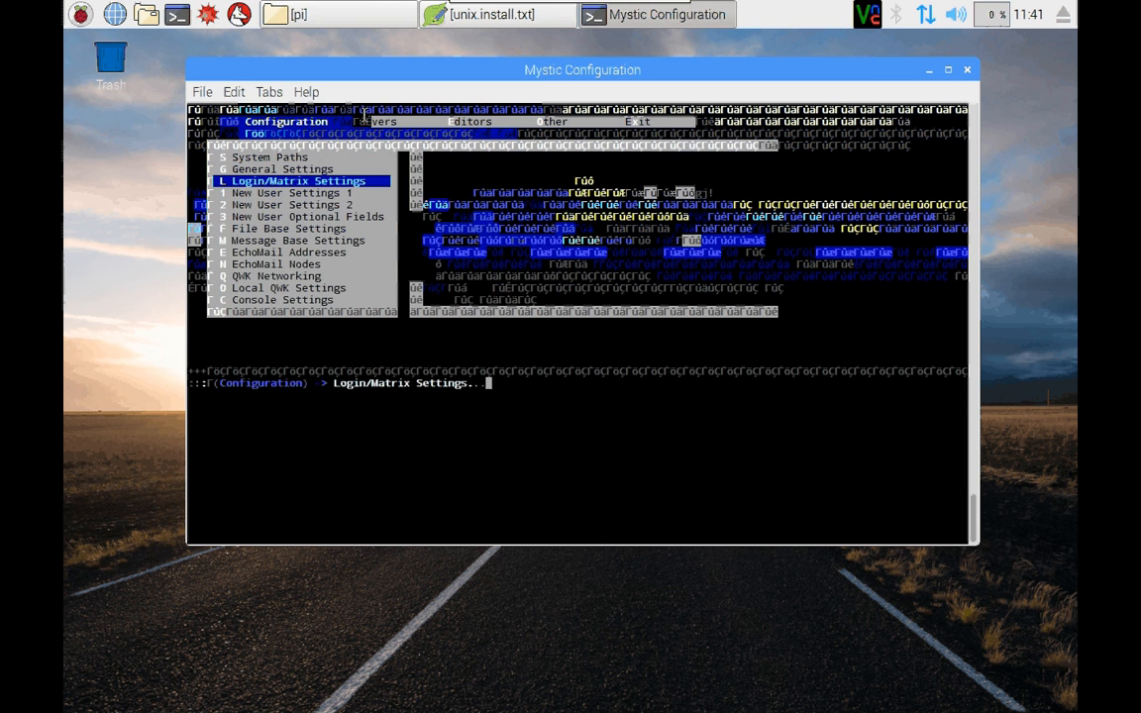
key("Return")
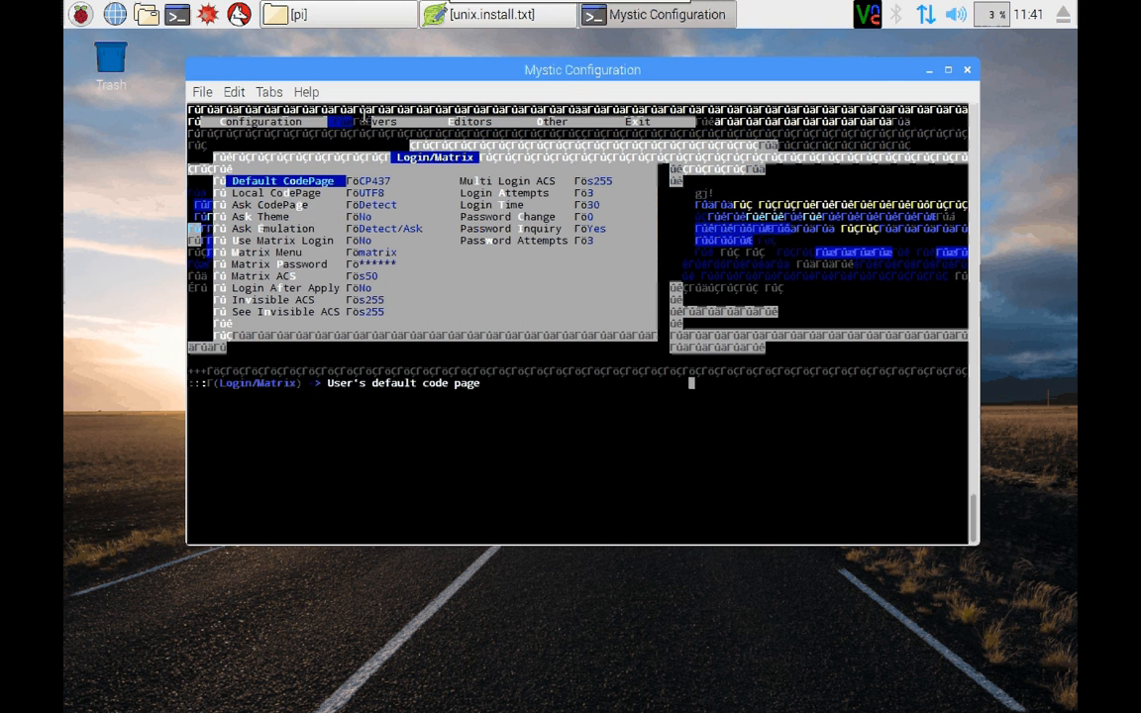
key("Down")
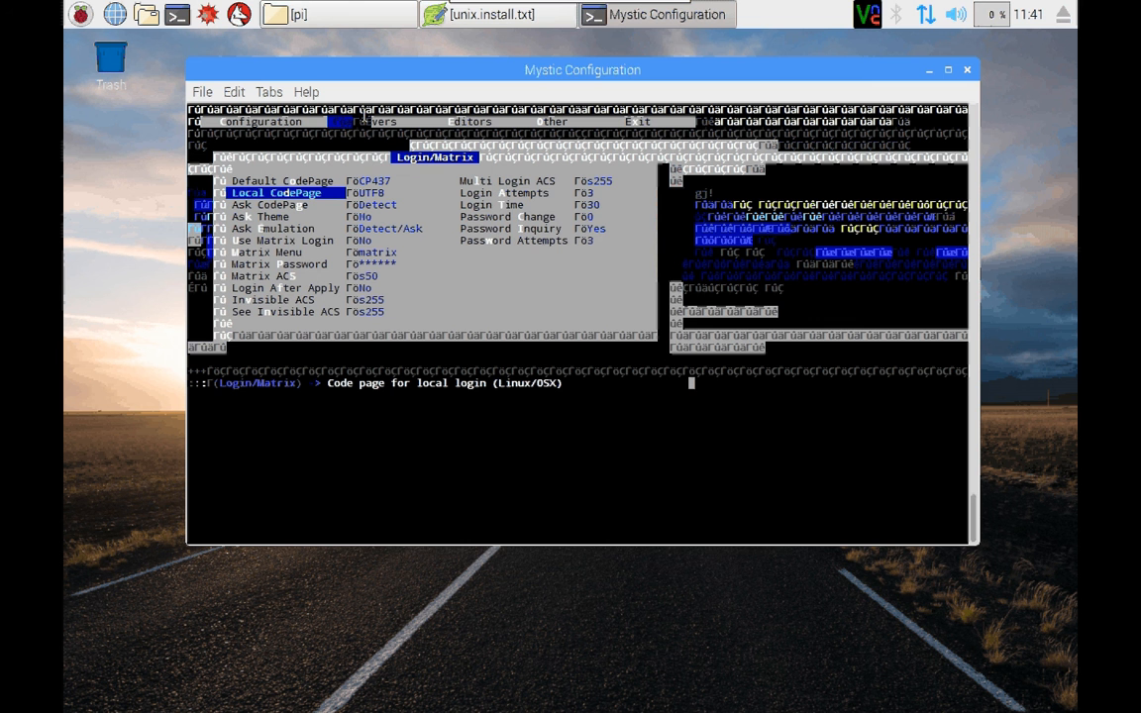
key("Return")
key("Escape")
key("Escape")
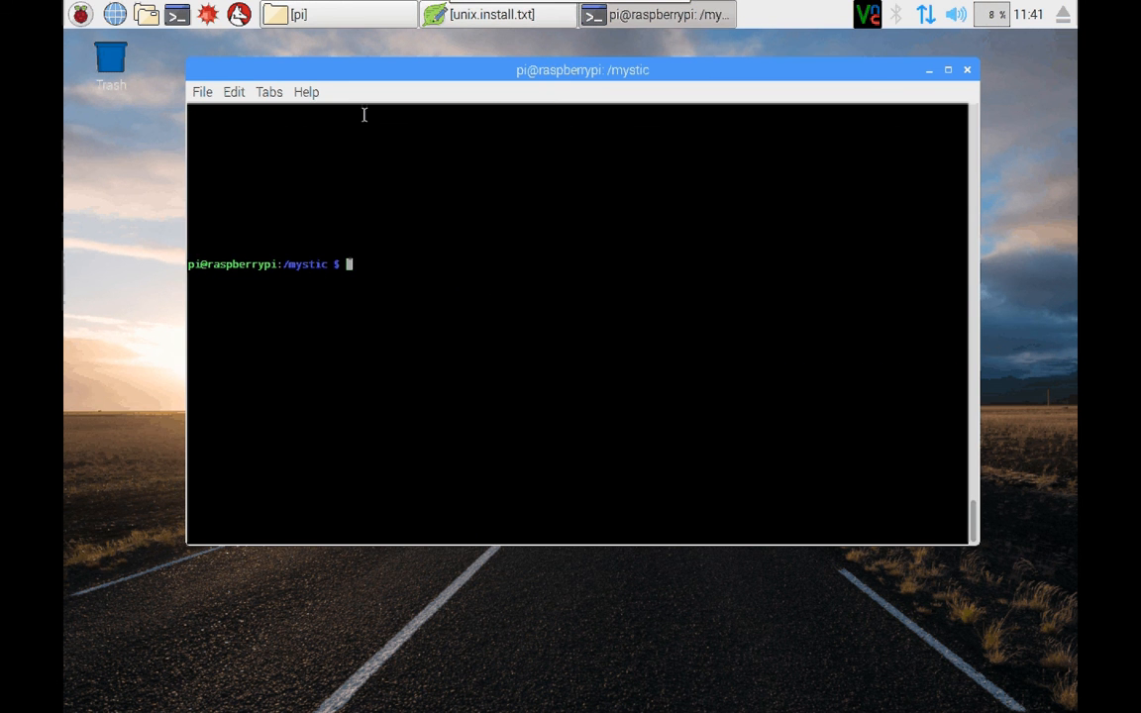
Step: Relaunch ./mystic -cfg and browse the top menus back to Configuration
key("Up")
key("Return")
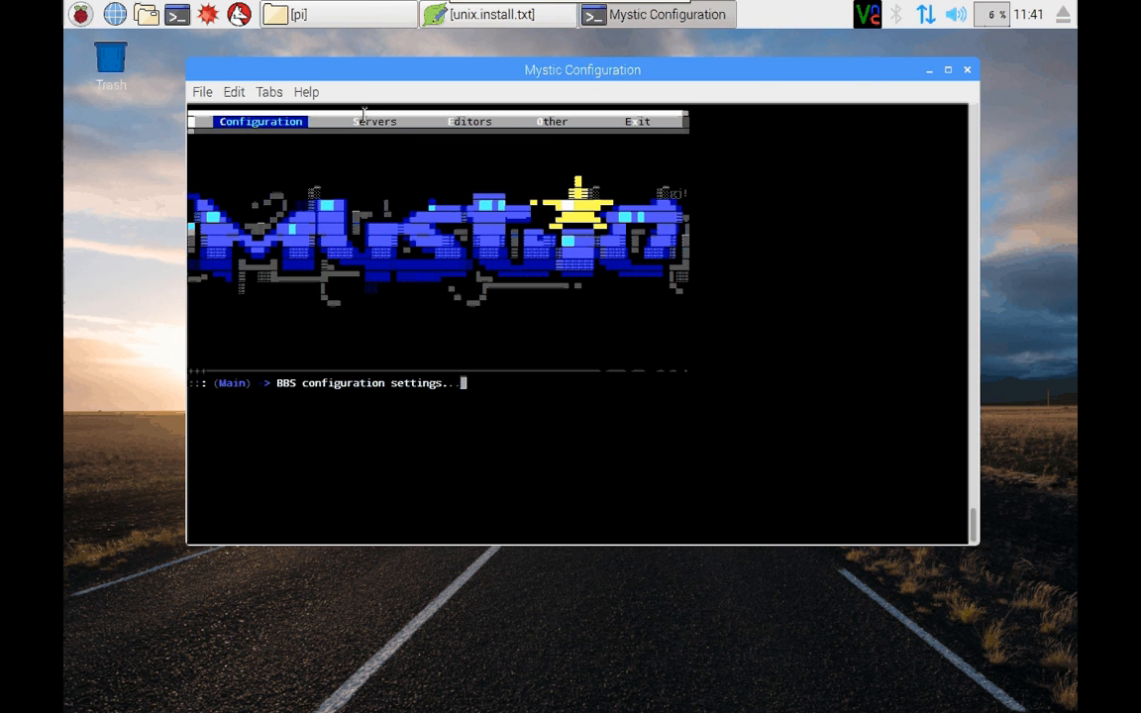
key("Return")
key("Right")
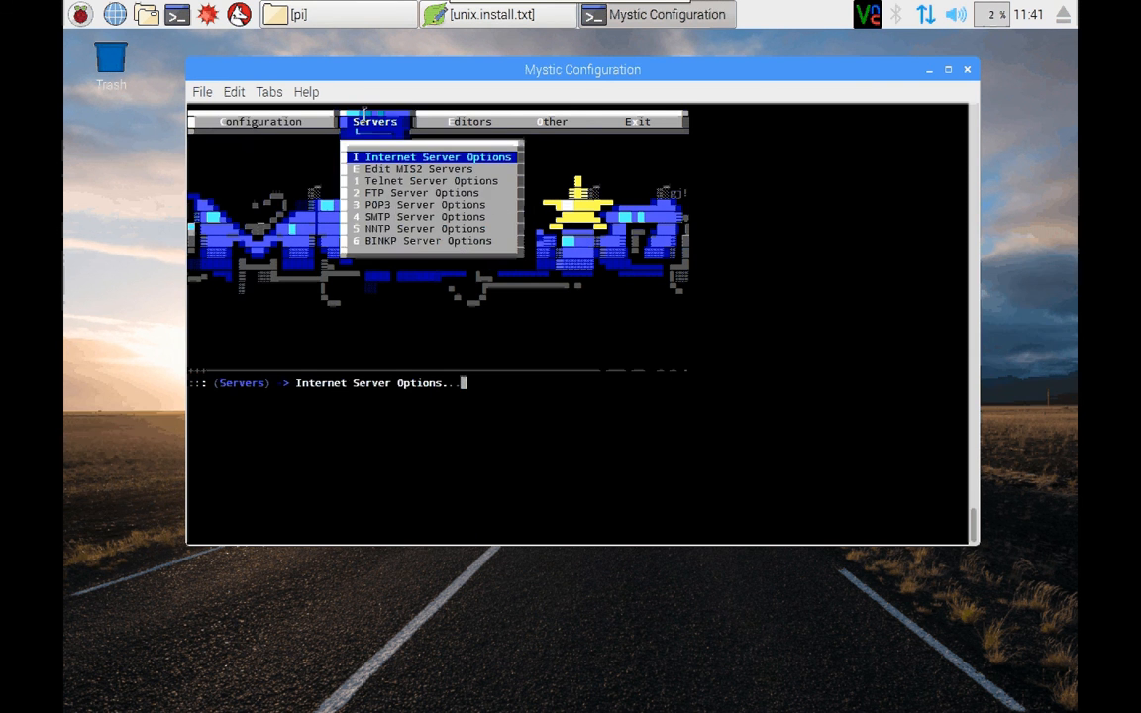
key("Right")
key("Right")
key("Right")
key("Right")
key("Down")
key("Down")
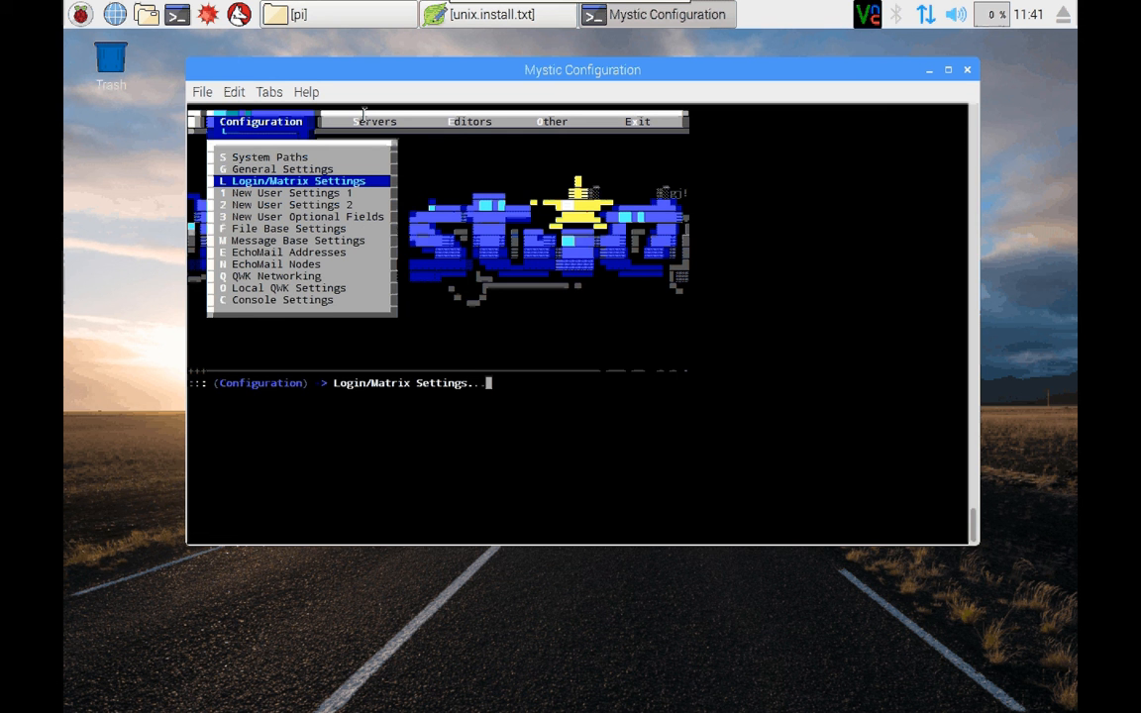
Step: In Login/Matrix Settings toggle Local CodePage to UTF8 and back to CP437, then move to System Paths
key("Return")
key("Down")
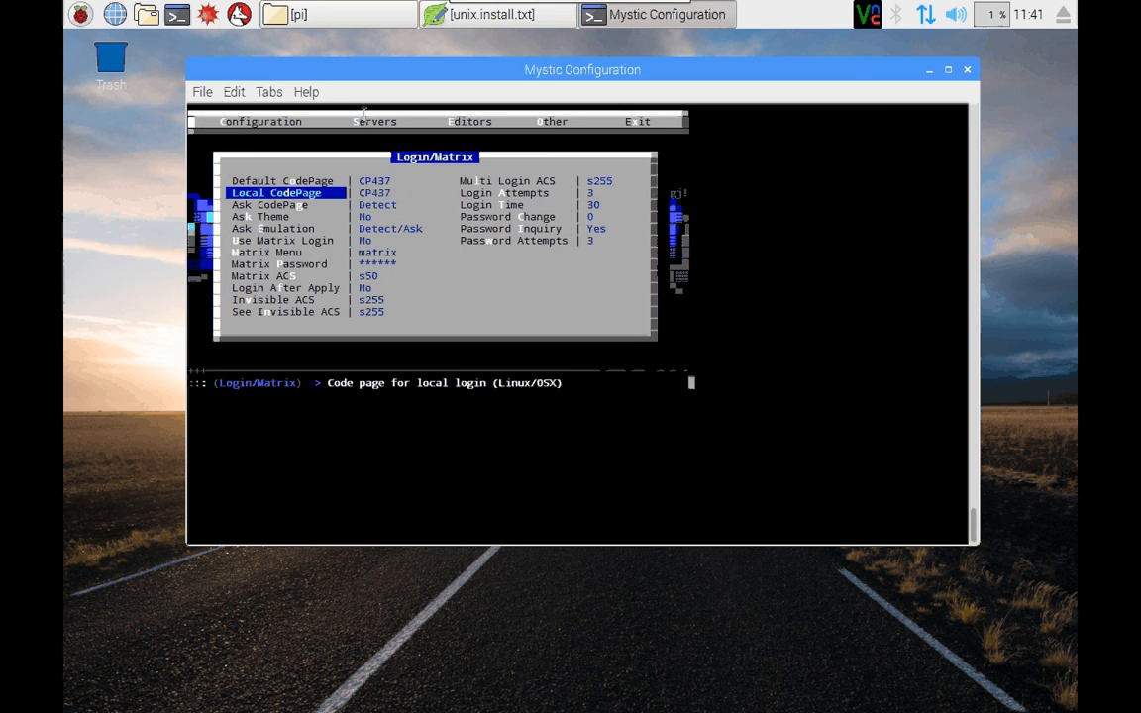
key("Return")
key("space")
key("Escape")
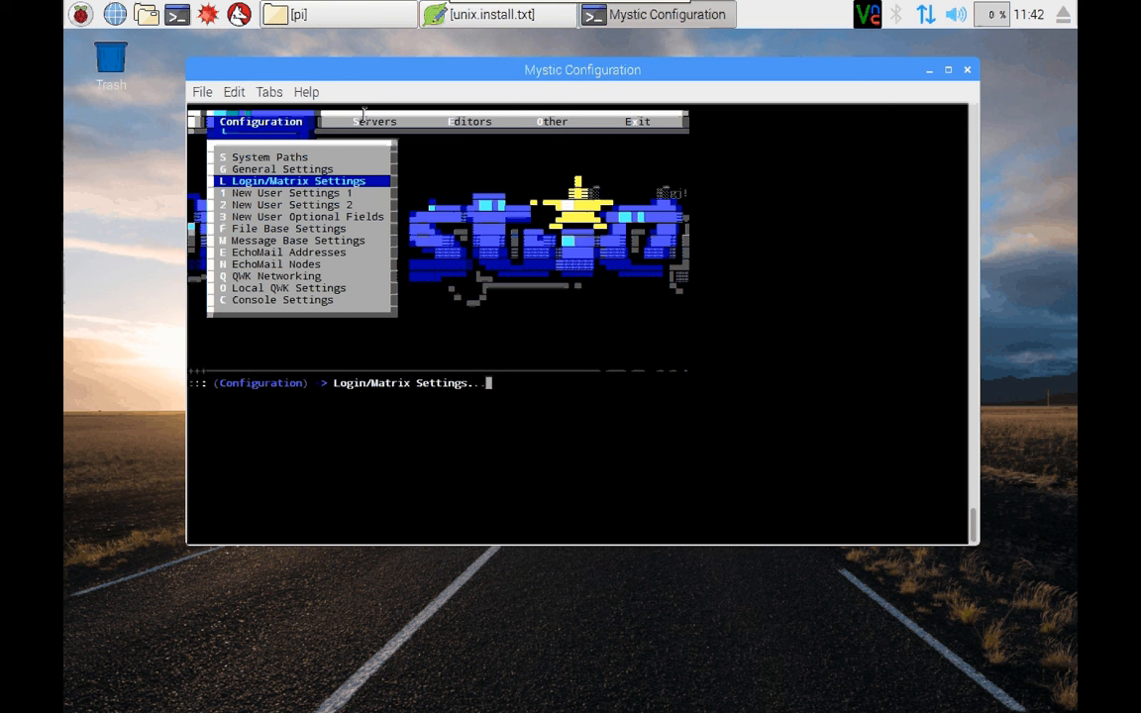
key("Up")
key("Up")
Step: Inspect the System Paths fields under /mystic/ without editing and return to the main menu
key("Return")
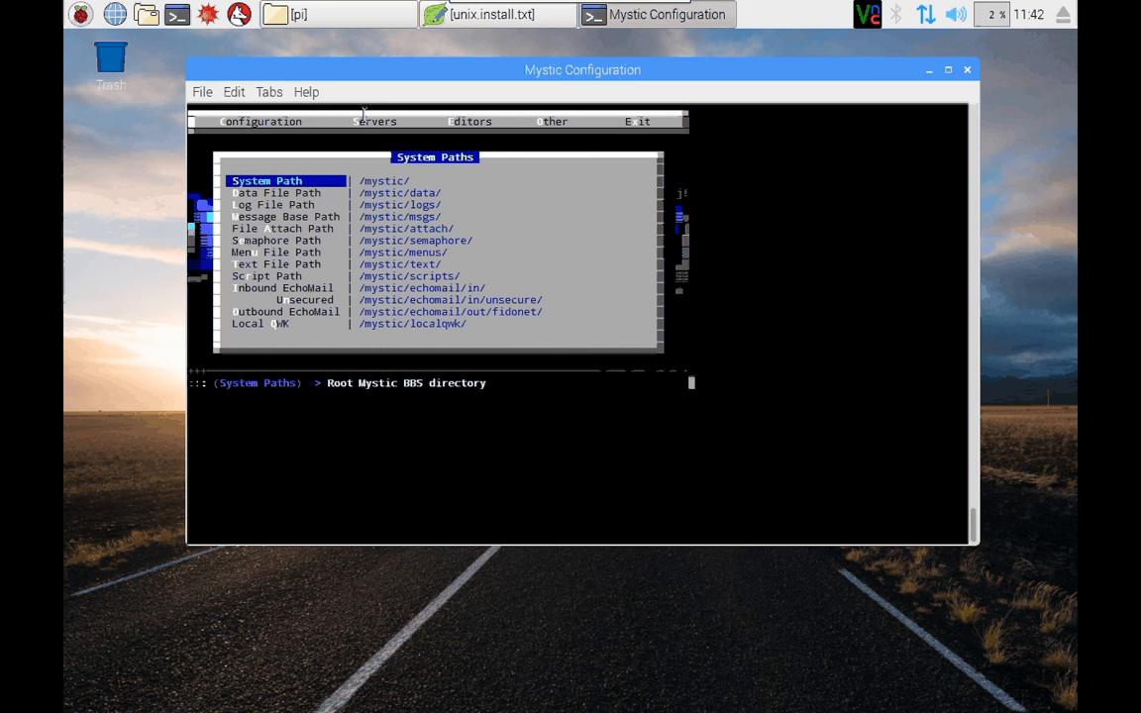
key("Return")
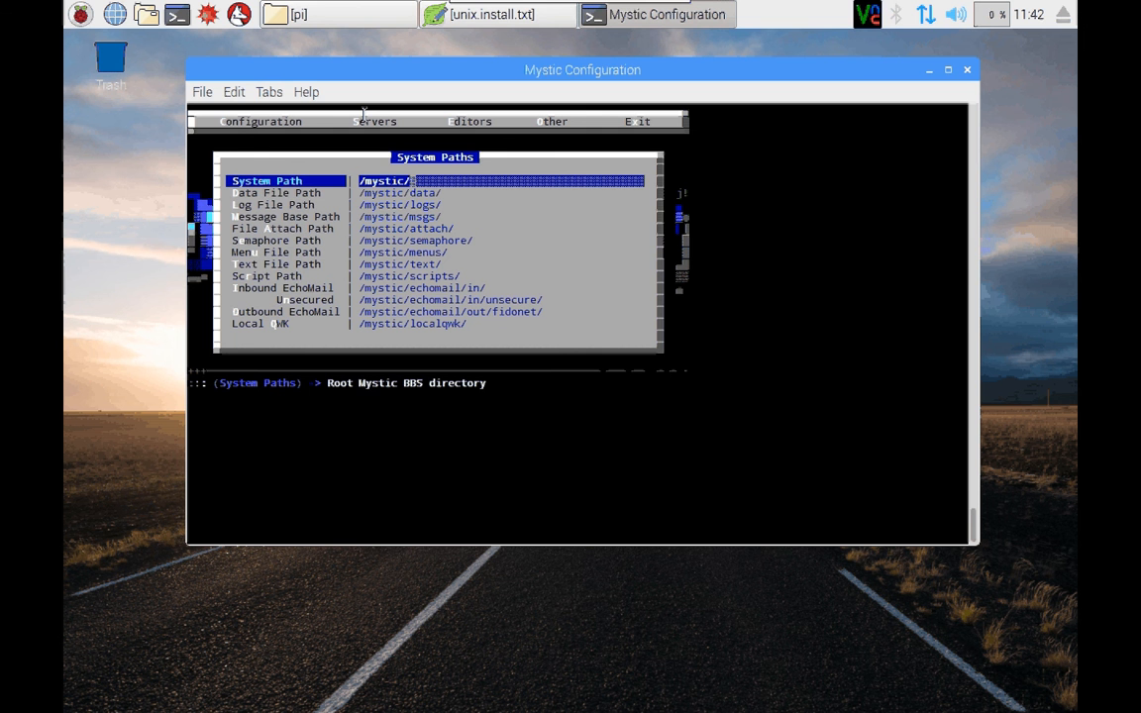
key("Return")
key("Down")
key("Down")
key("Down")
key("Down")
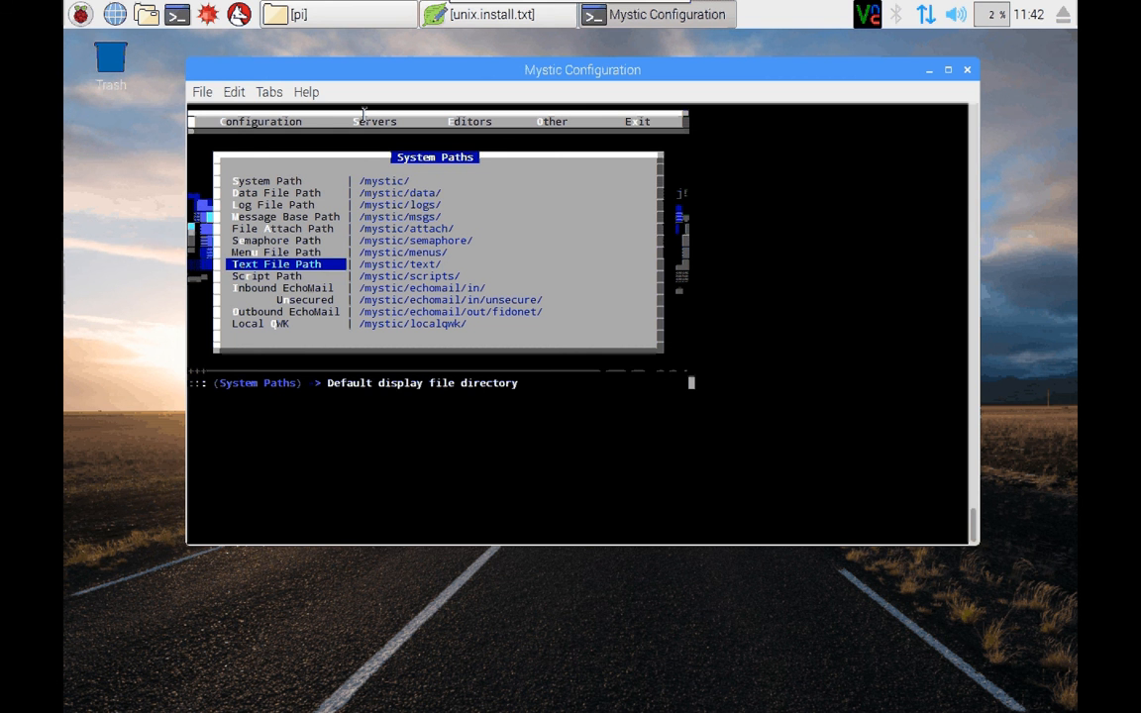
key("Down")
key("Down")
key("Down")
key("Down")
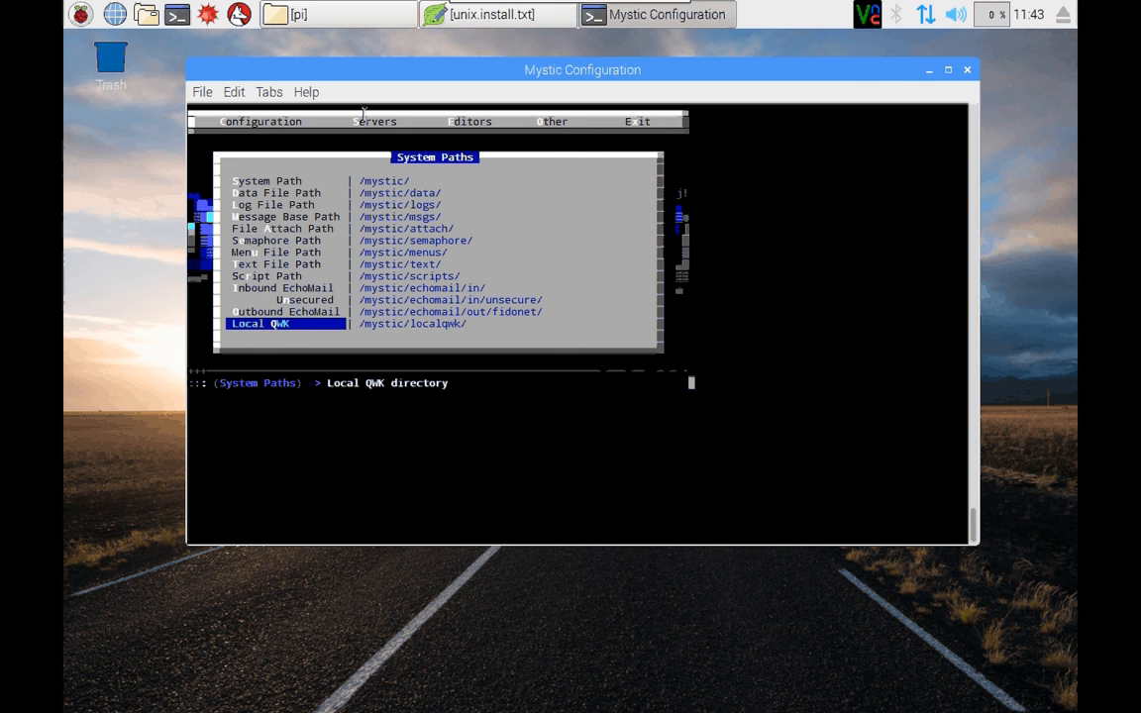
key("Up")
key("Up")
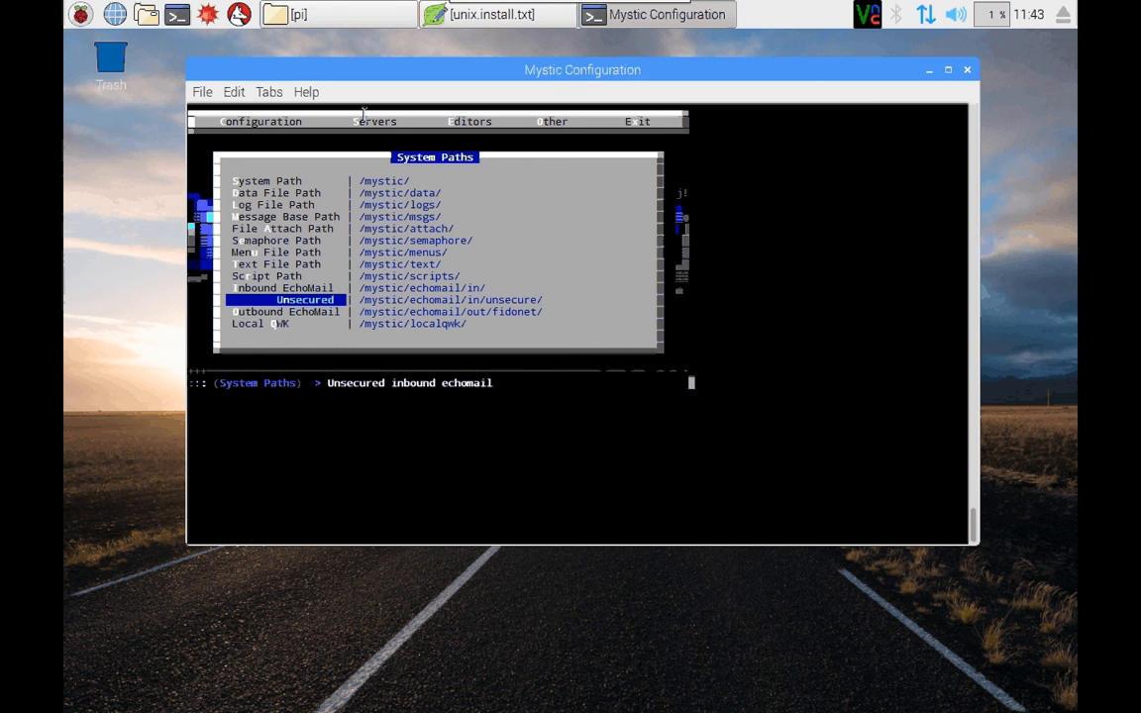
key("Up")
key("Up")
key("Up")
key("Up")
key("Up")
key("Up")
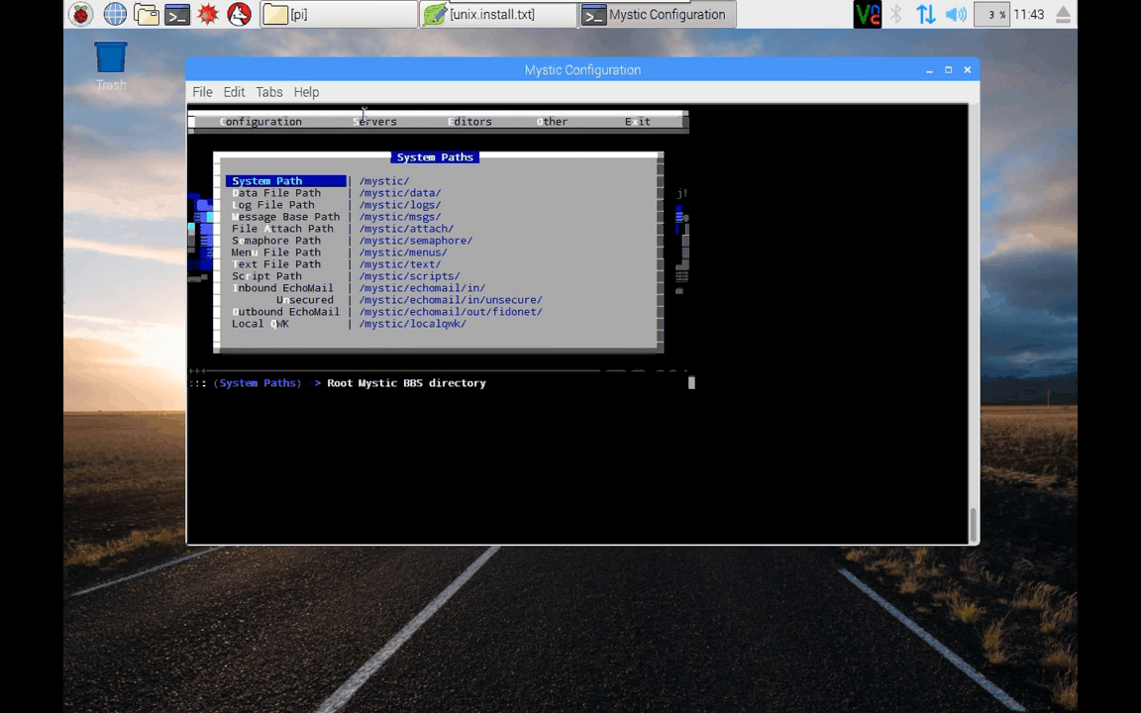
key("Escape")
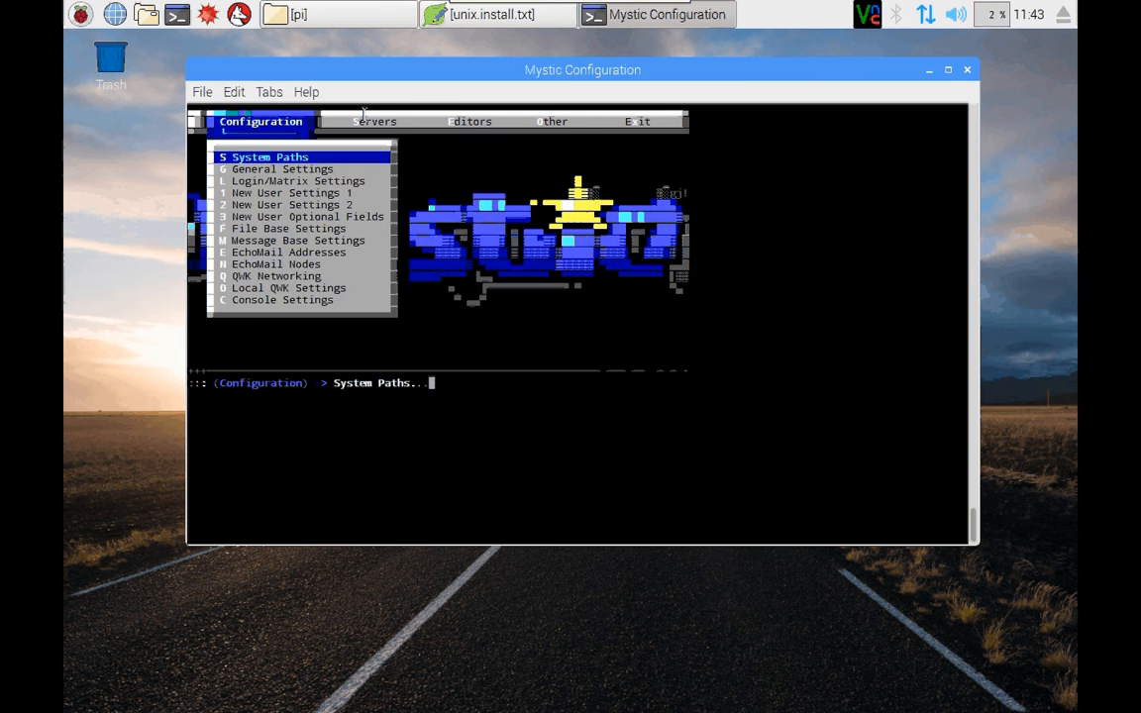
key("Escape")
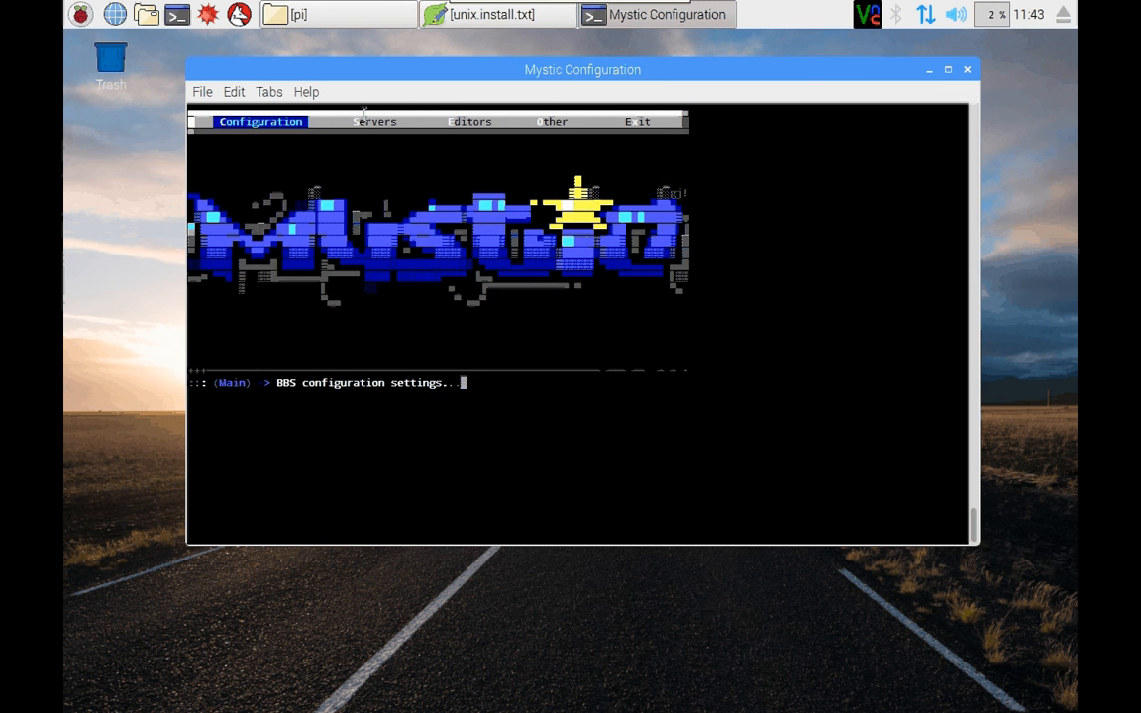
Step: From Editors, enter the Archive Editor and the Info-ZIP Utilities record
key("Right")
key("Right")
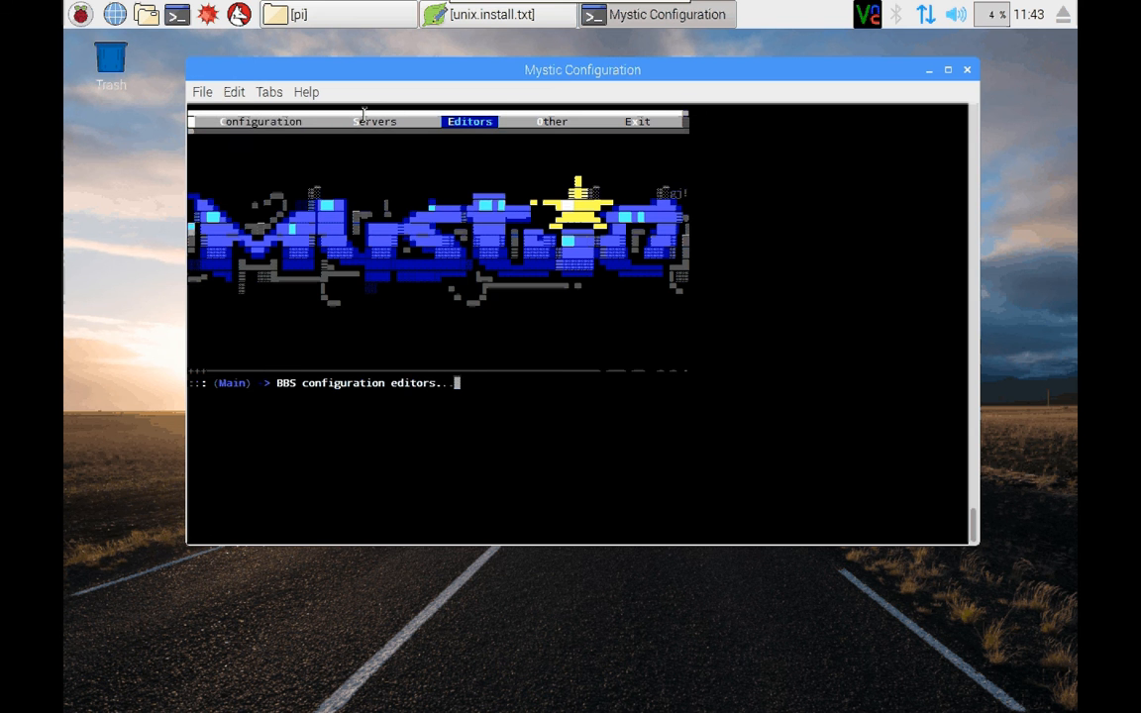
key("Return")
key("Down")
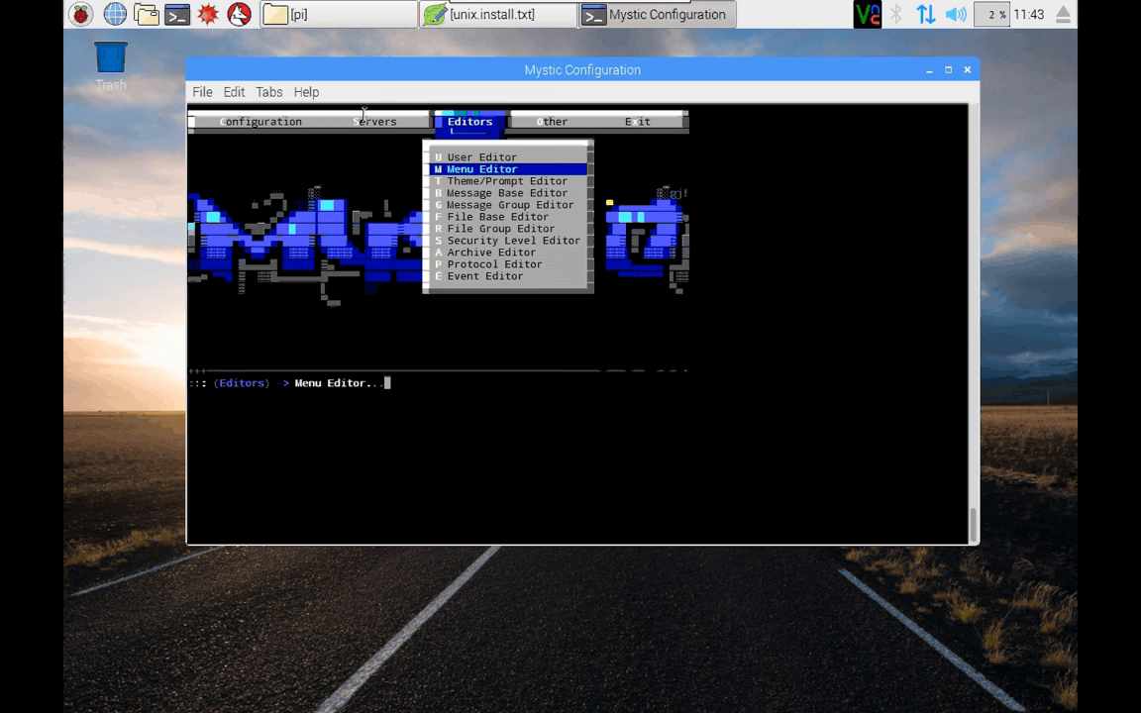
key("Down")
key("Down")
key("Down")
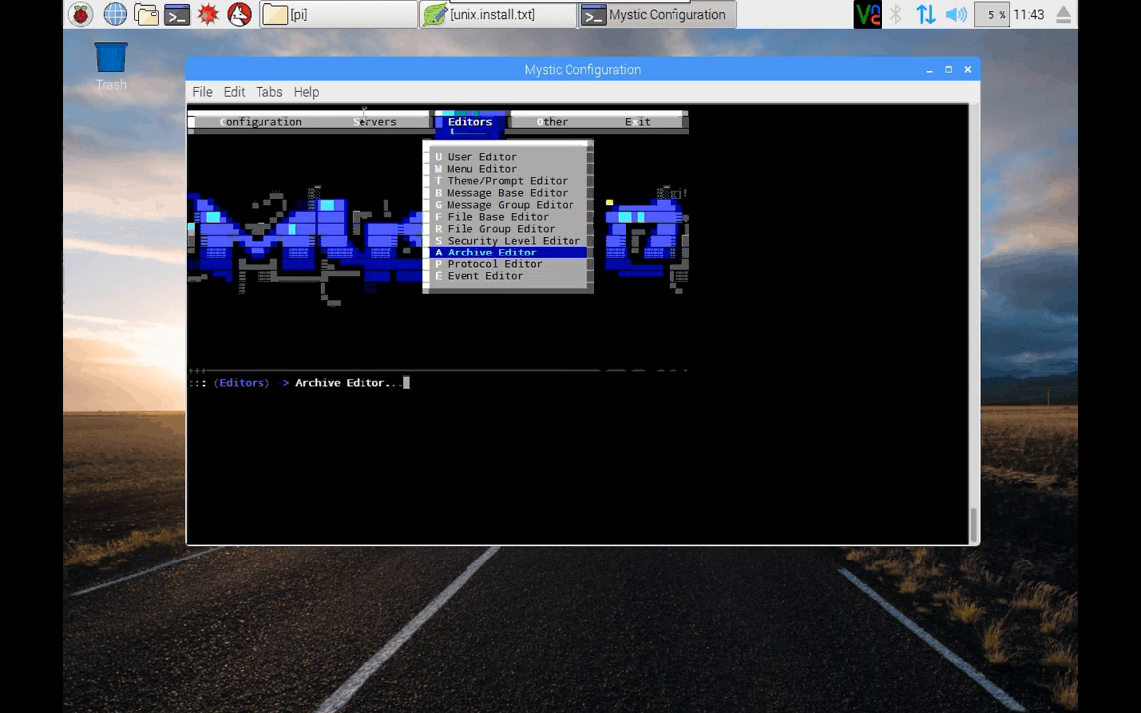
key("Return")
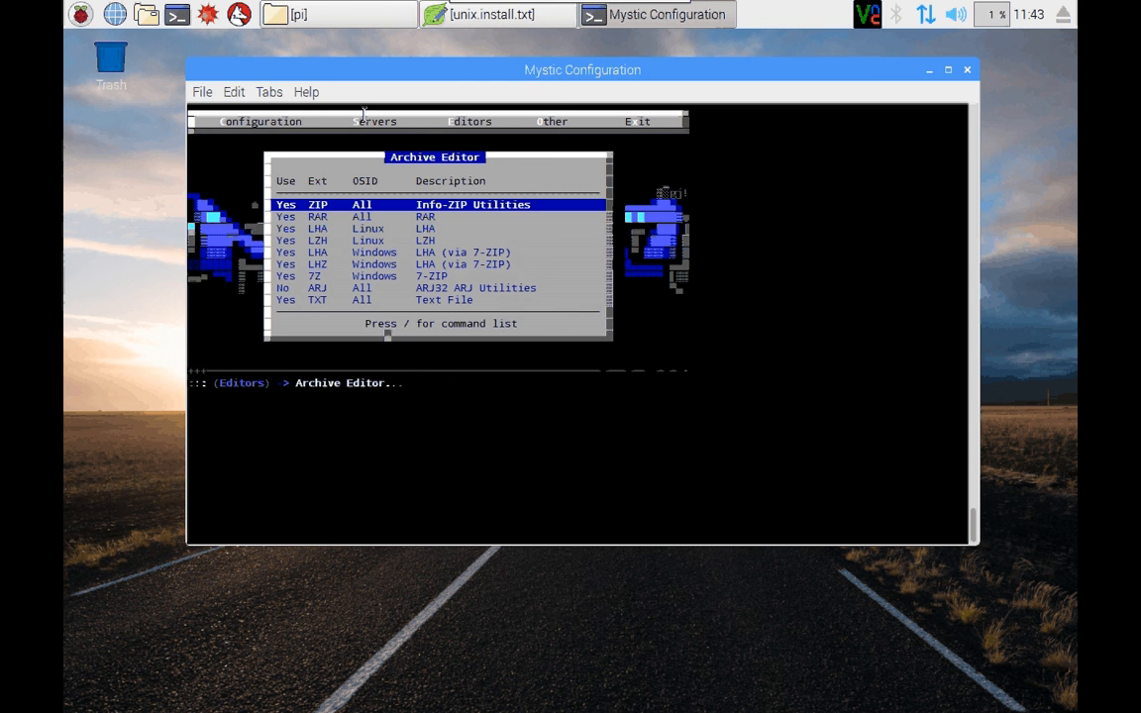
key("Return")
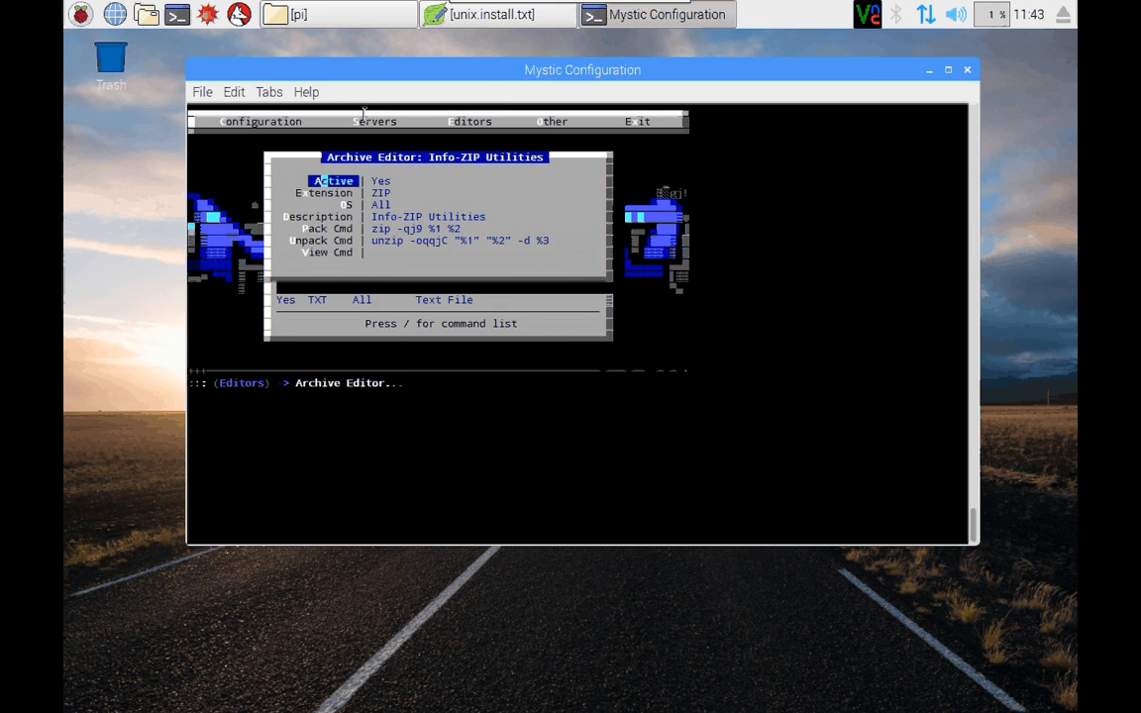
Step: Review the zip Pack Cmd and unzip Unpack Cmd fields unchanged and close the Info-ZIP entry
key("Down")
key("Down")
key("Down")
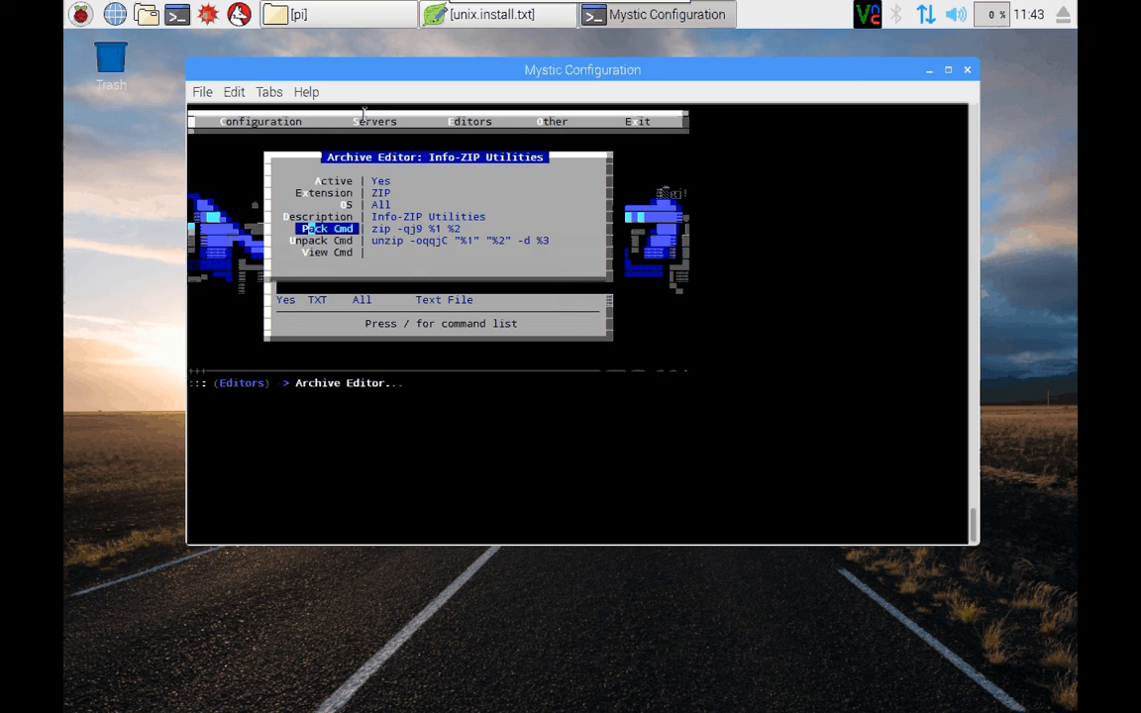
key("Return")
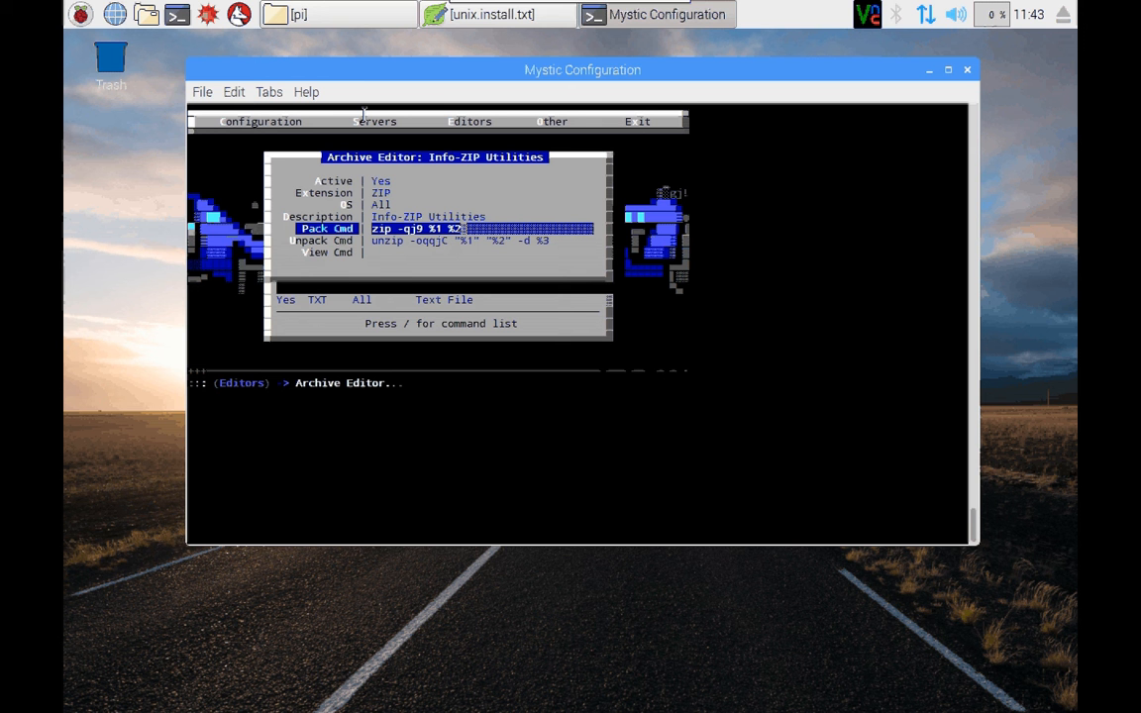
key("Return")
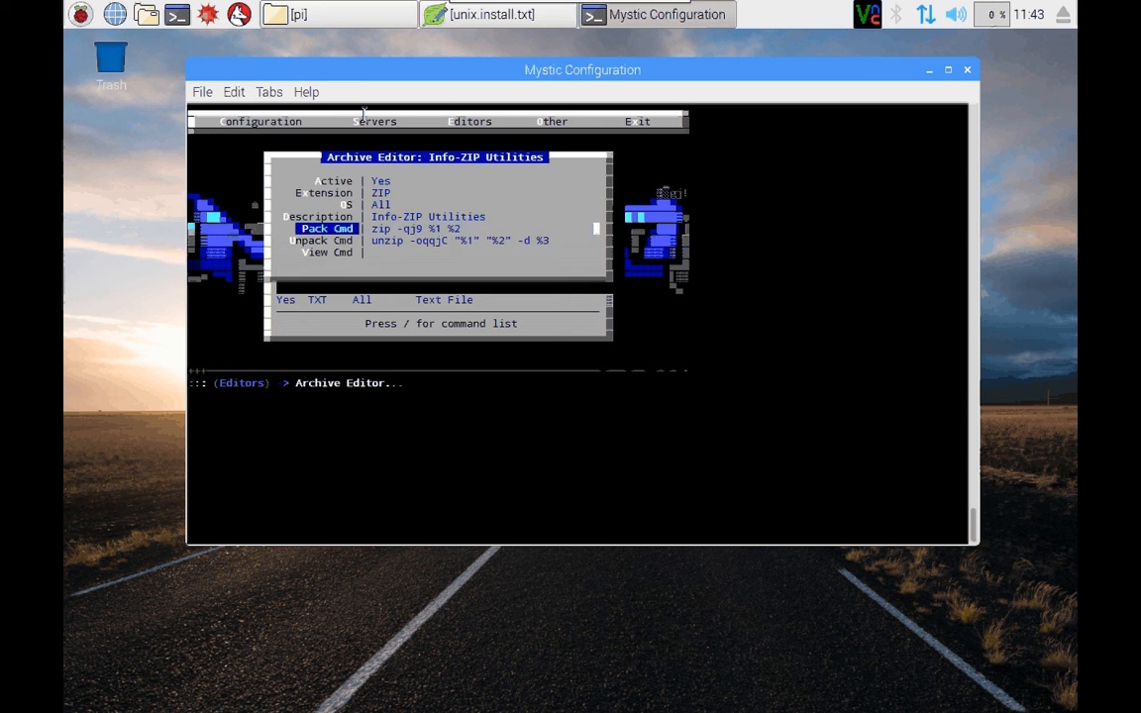
key("Down")
key("Return")
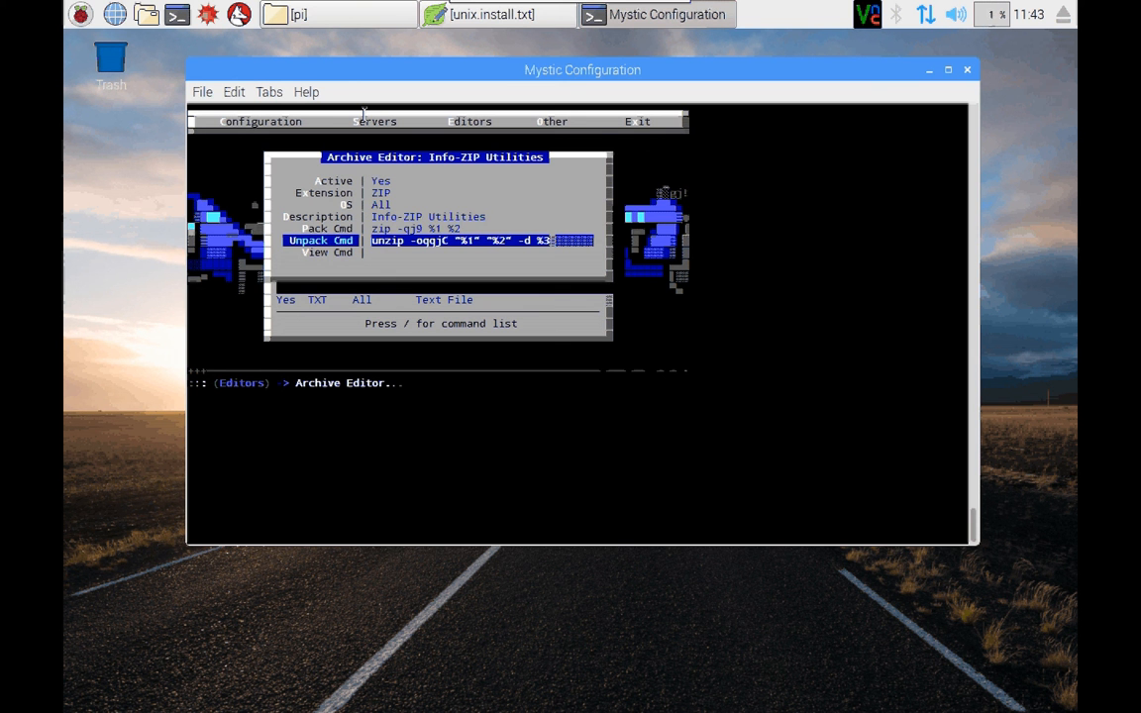
key("Return")
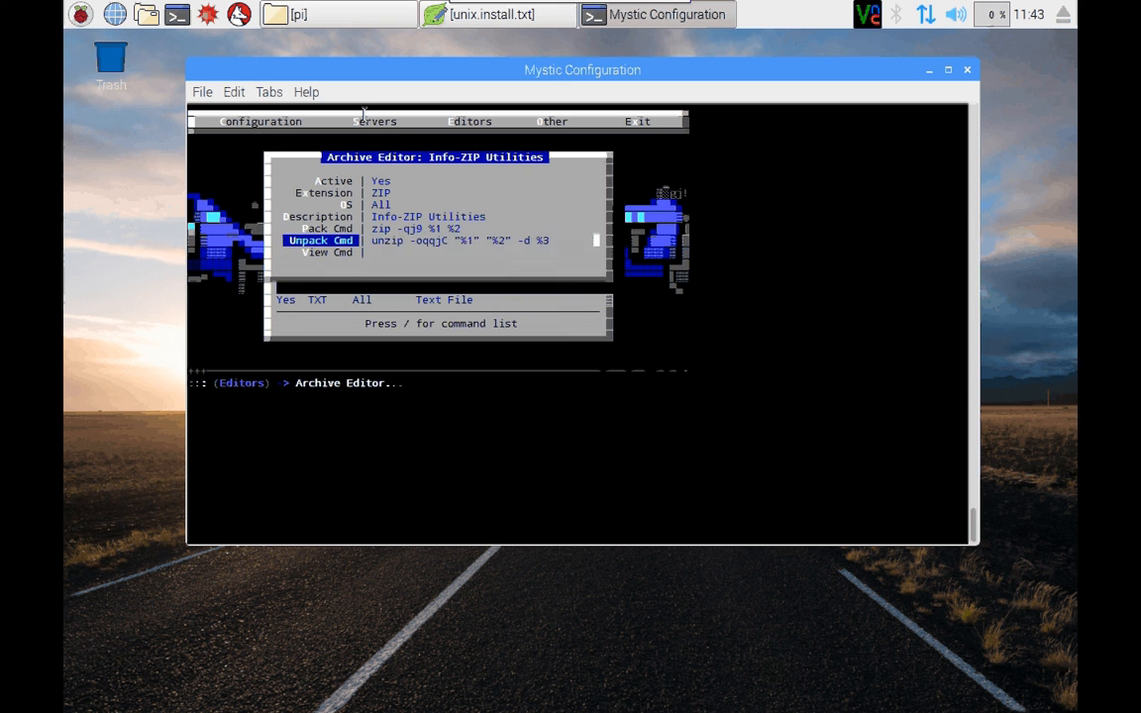
key("Up")
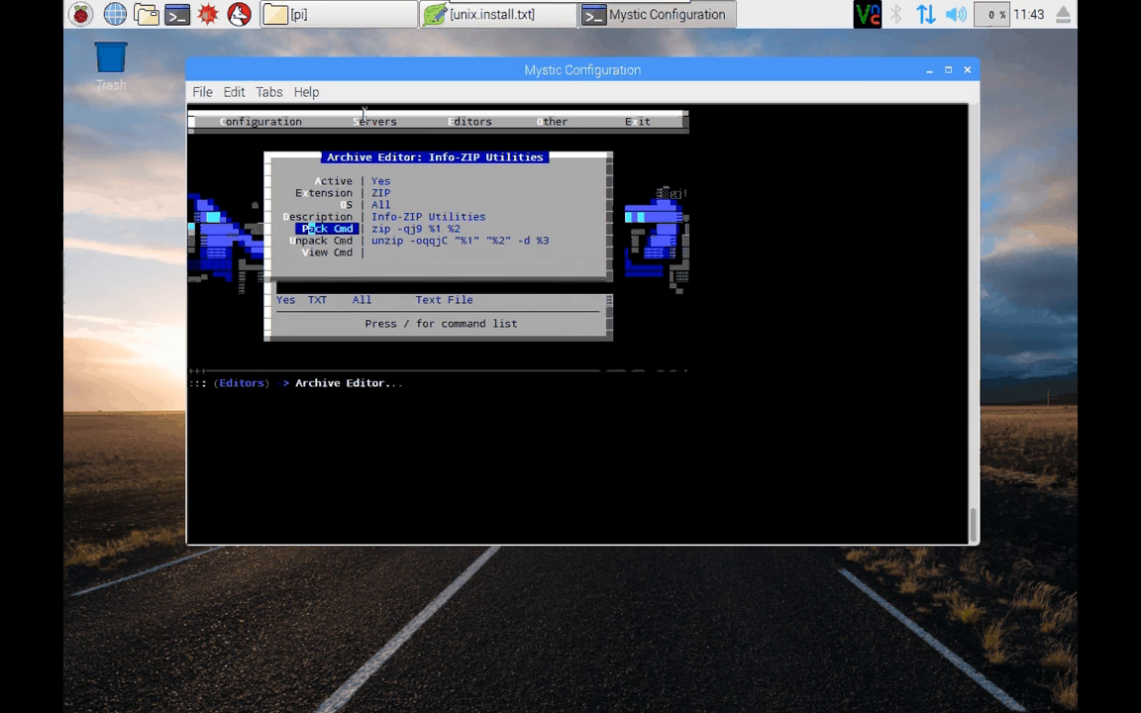
key("Escape")
Step: Close the archive editor and bring up a new terminal window moved up the screen
key("Escape")
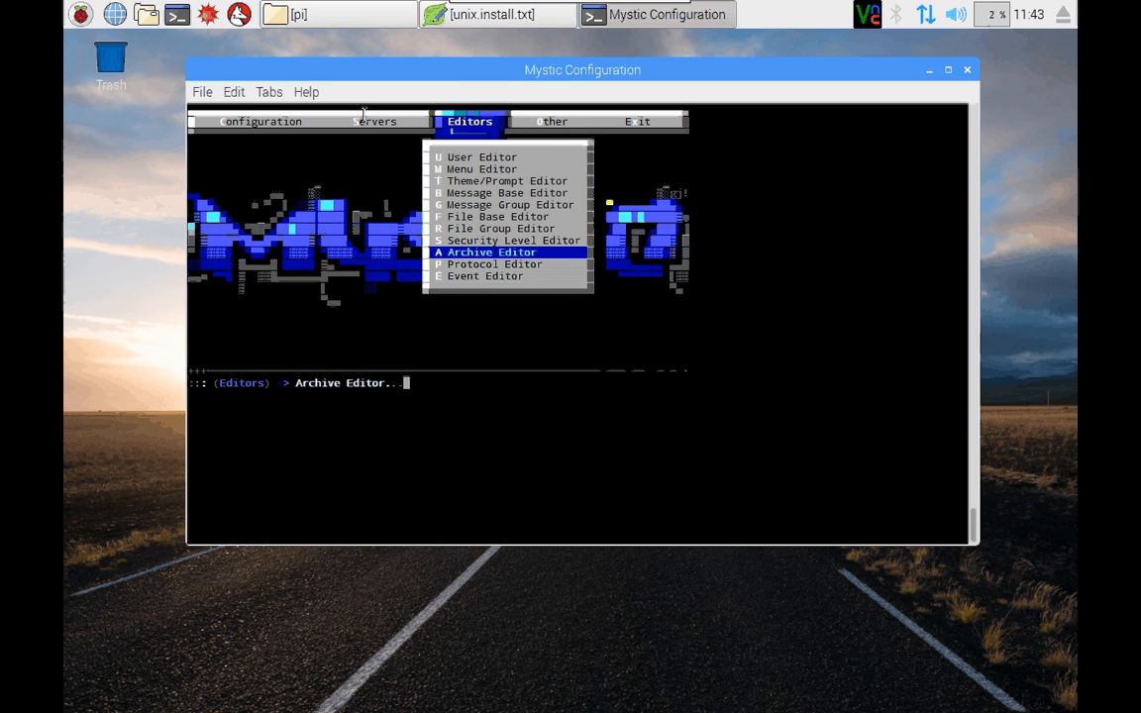
key("Escape")
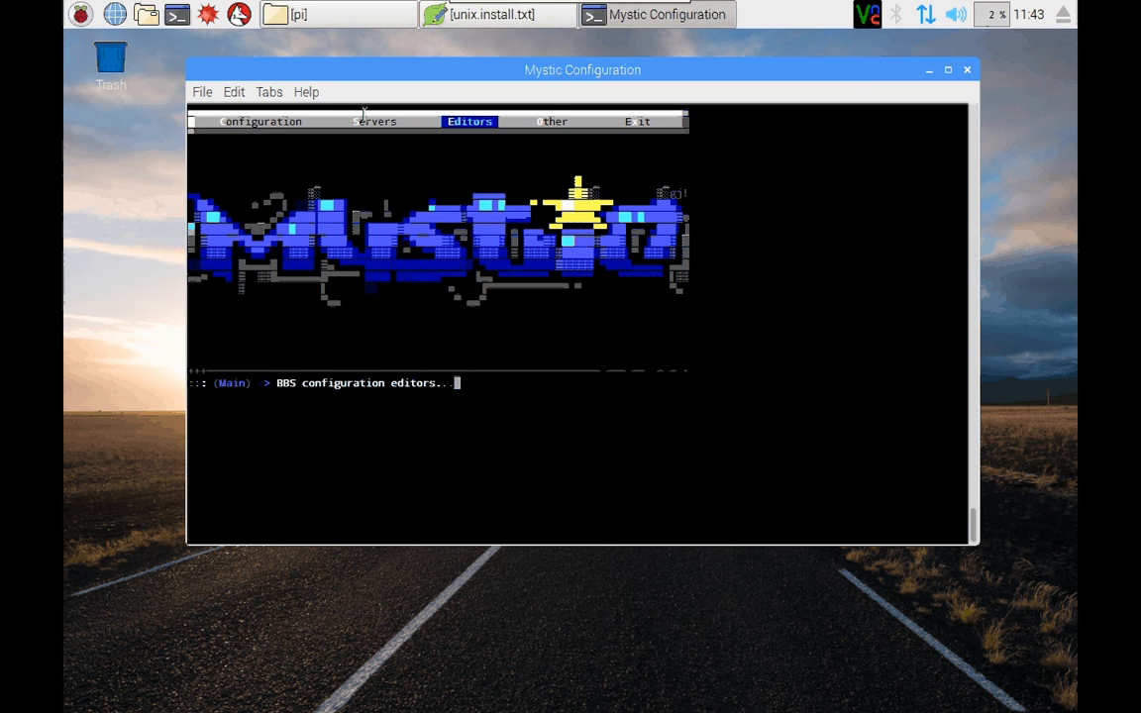
left_click(178, 14)
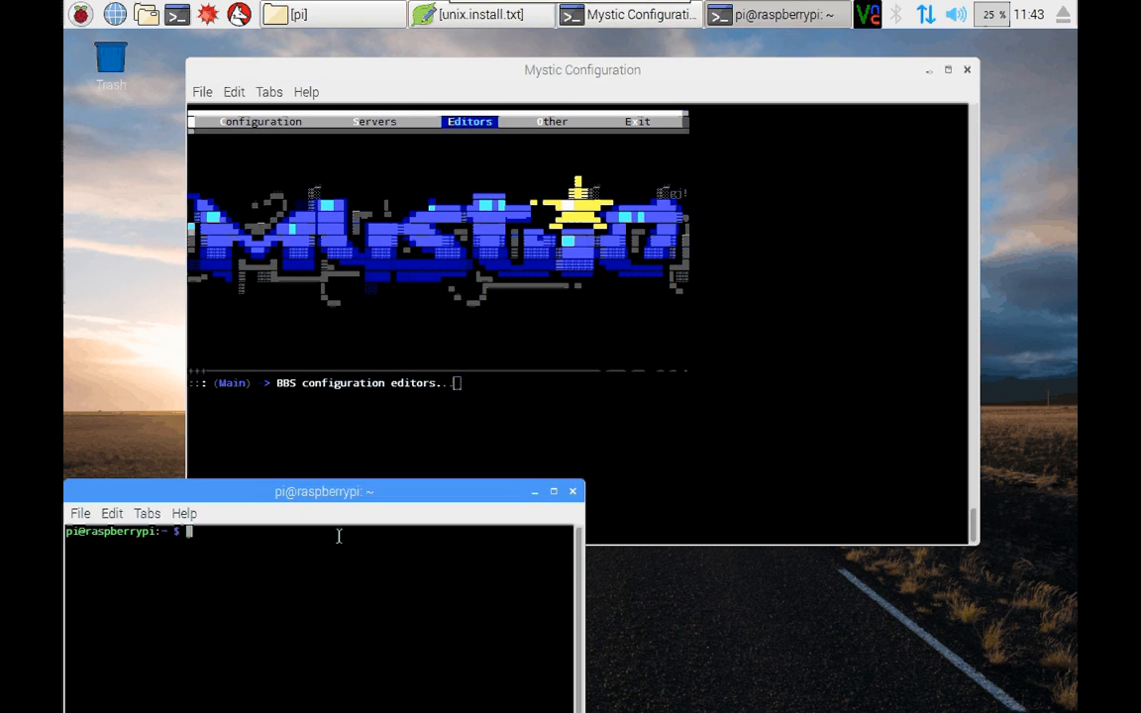
mouse_move(461, 491)
left_mouse_down()
mouse_move(533, 398)
mouse_move(579, 157)
left_mouse_up()
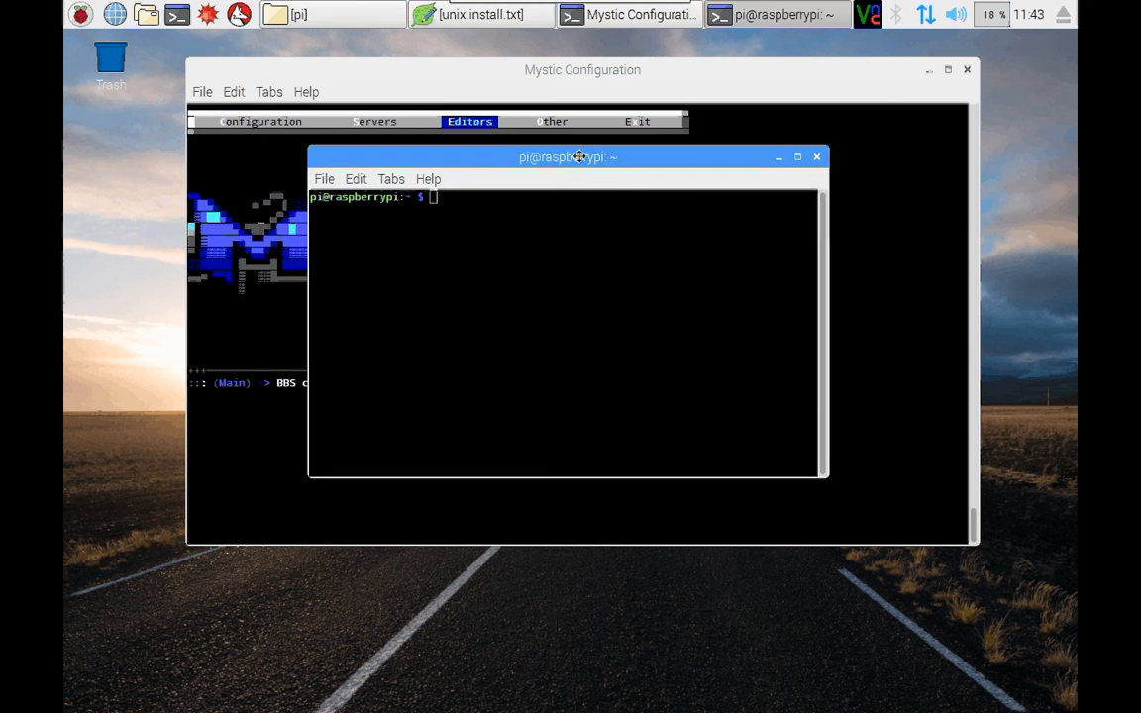
type("unzip")
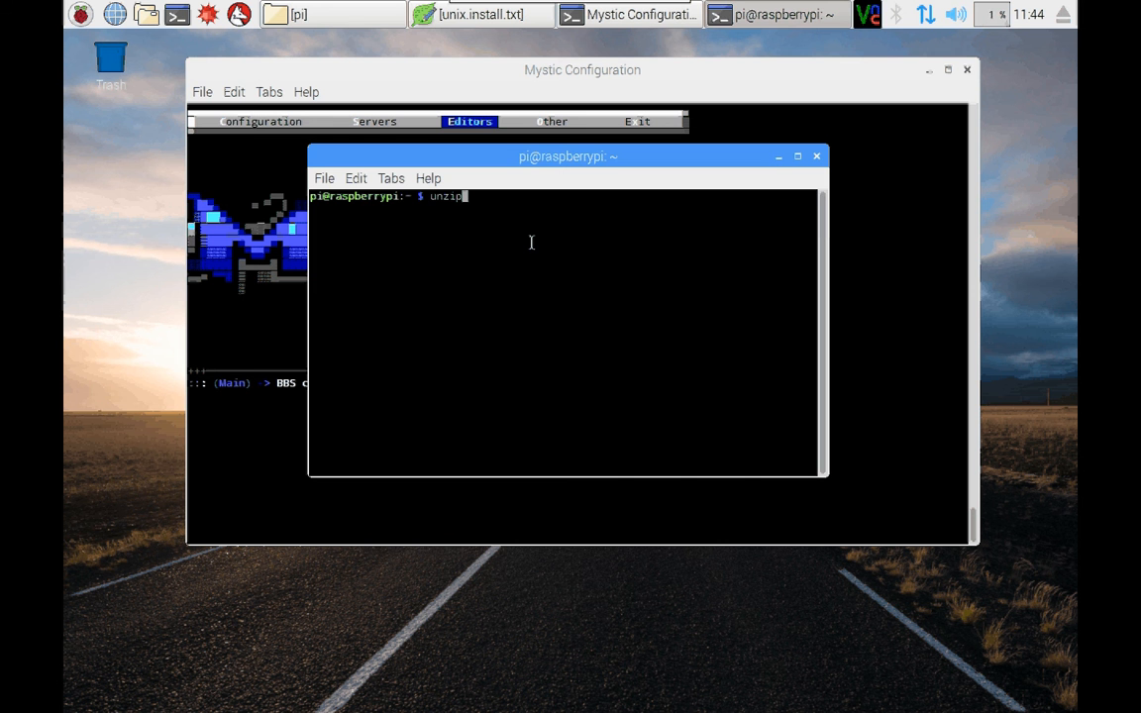
Step: Run unzip to see it works, clear, then run zip to find it is not installed
key("Return")
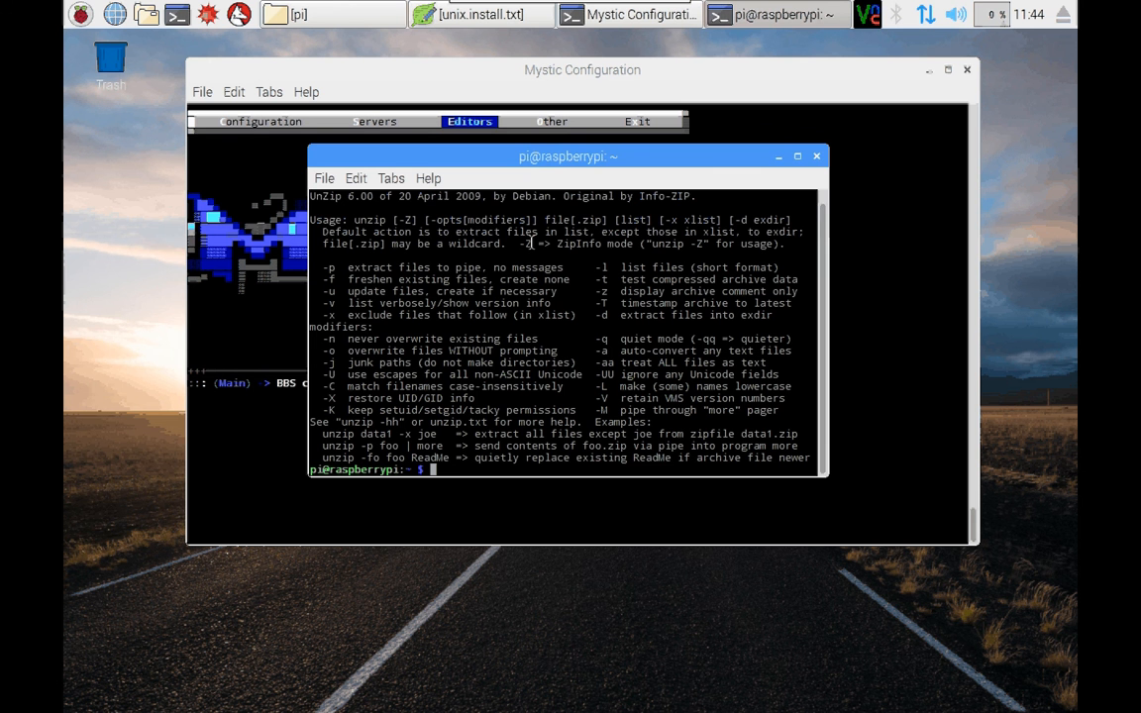
type("clear")
key("Return")
type("zip")
key("Return")
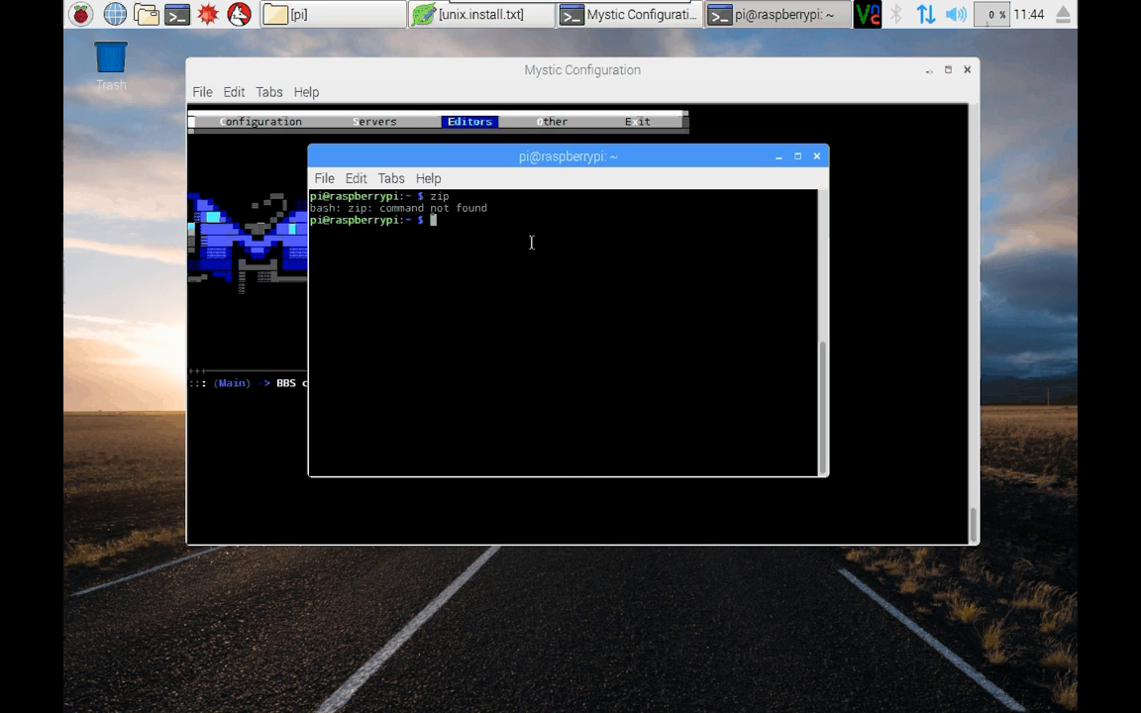
type("sudo")
type(" ap")
type("t-g")
type("et i")
type("nstall")
type(" zip")
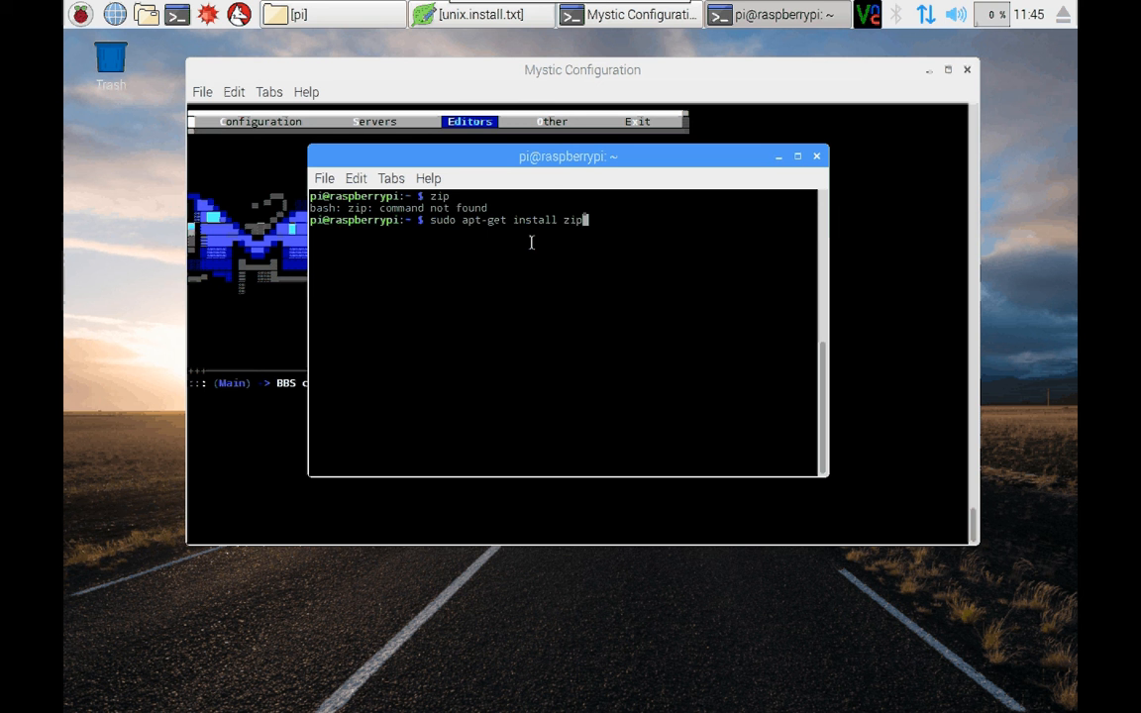
Step: Install the zip package with sudo apt-get install zip
key("Return")
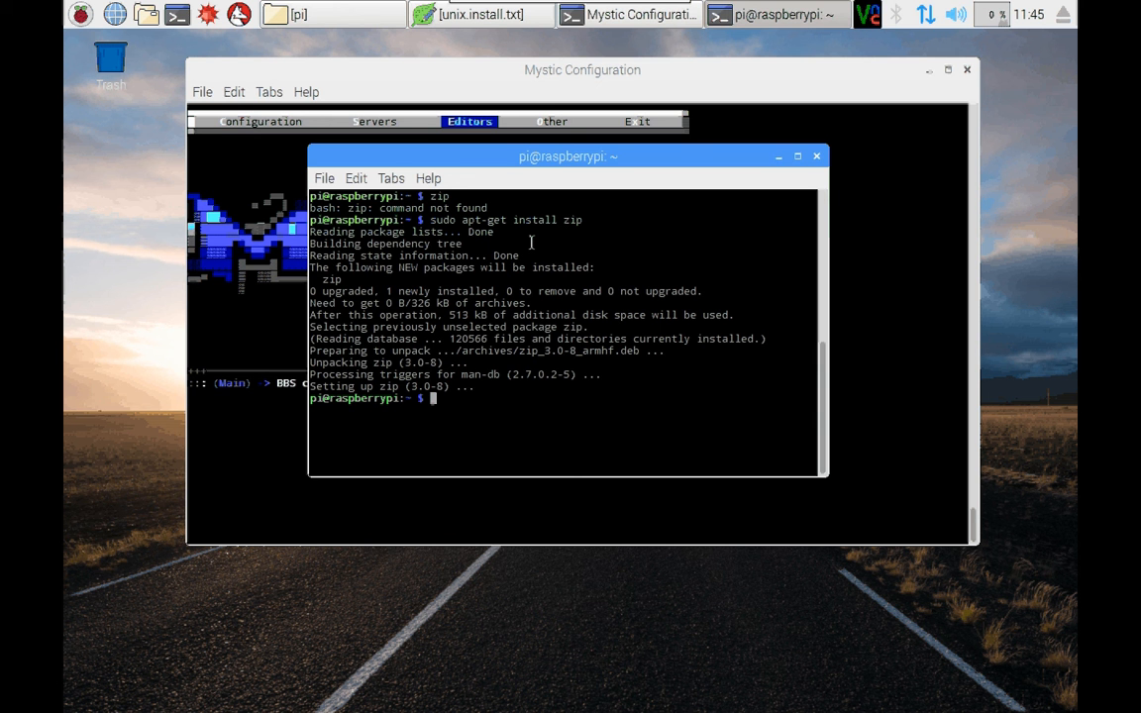
type("clear")
Step: Clear the screen, run zip to show the Zip 3.0 help, then erase a typed file name from the prompt
key("Return")
type("zip")
key("Return")
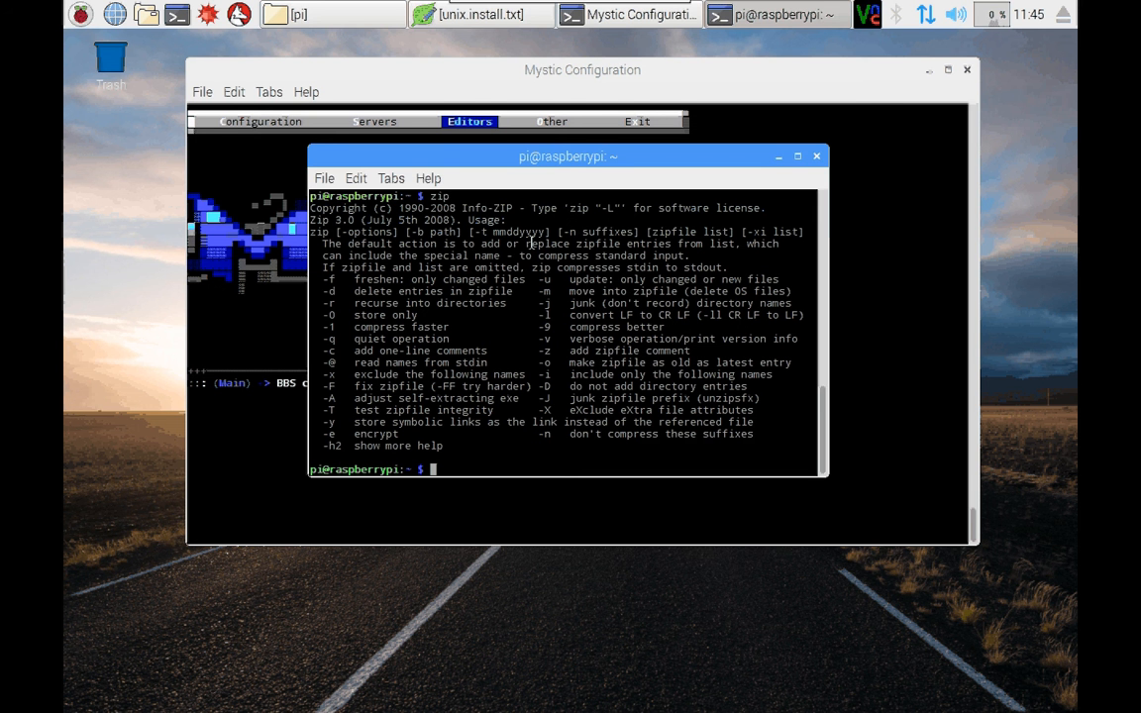
type("FS")
type("XN")
type("ET.ZIP")
left_click_drag(693, 157, 617, 41)
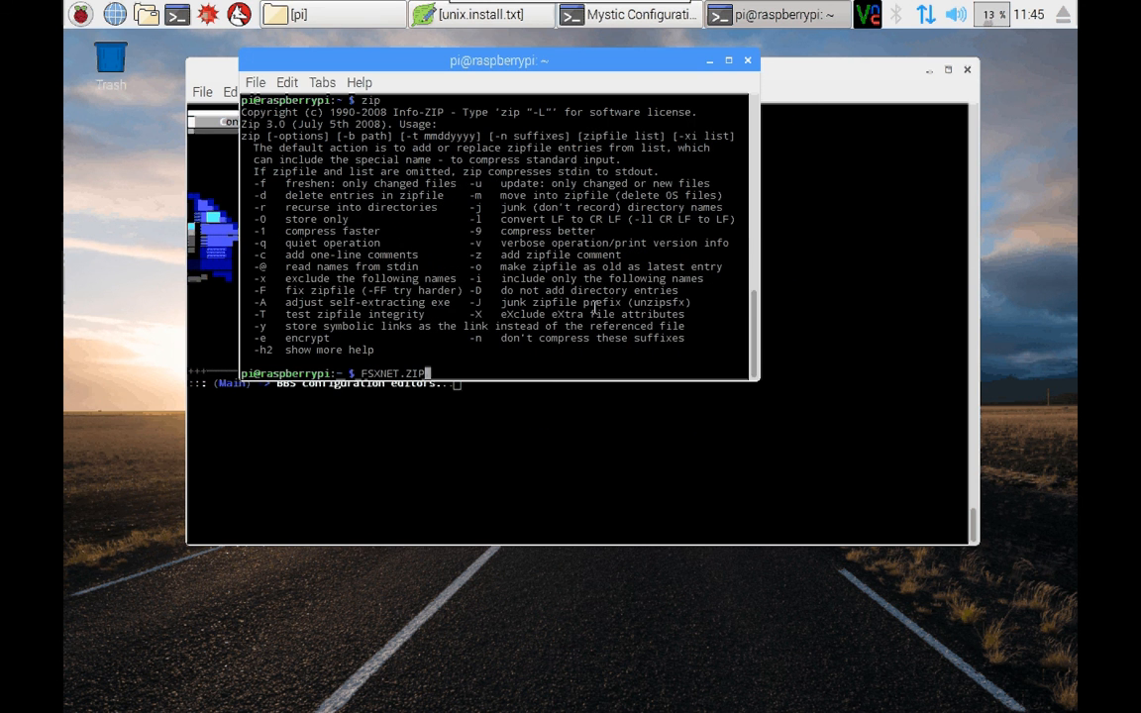
key("ctrl+u")
type("fsxnet.zip")
key("BackSpace")
key("BackSpace")
key("BackSpace")
key("BackSpace")
key("BackSpace")
key("BackSpace")
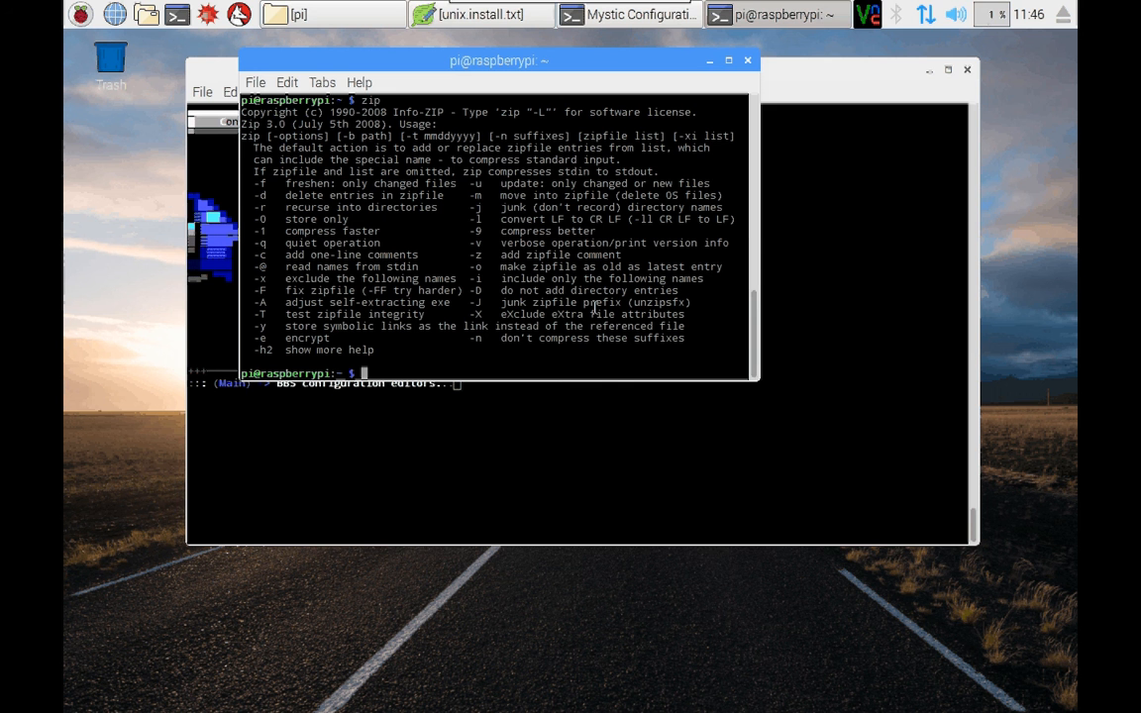
type("e")
type("xit")
key("Return")
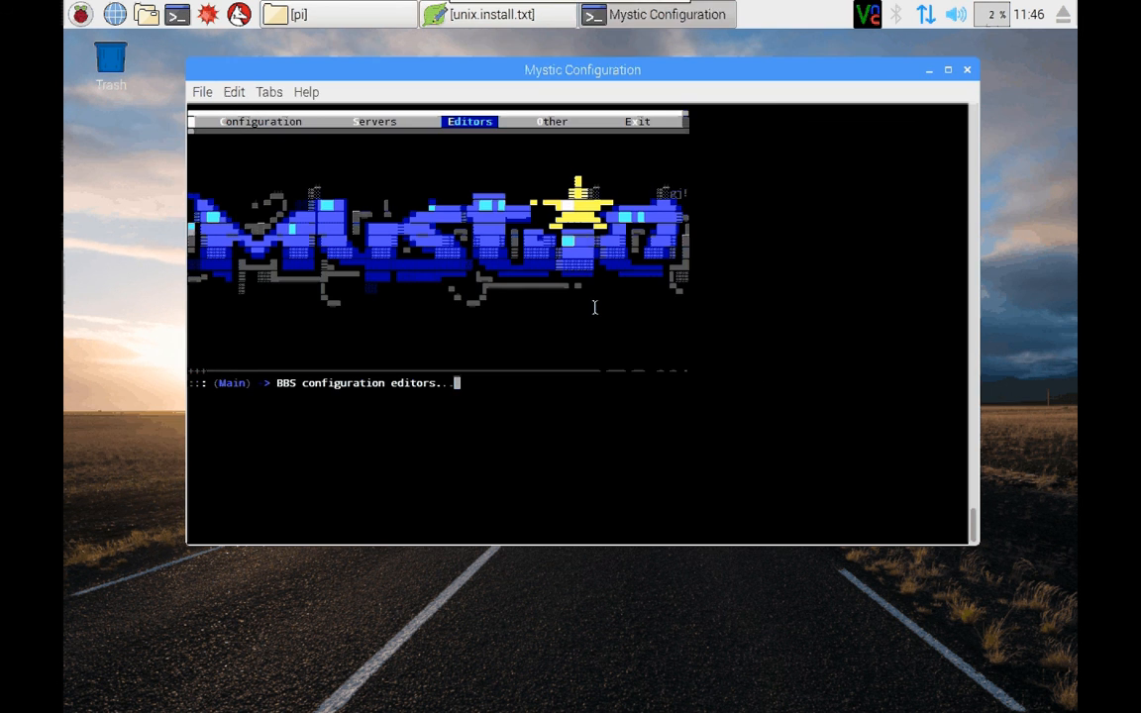
key("Left")
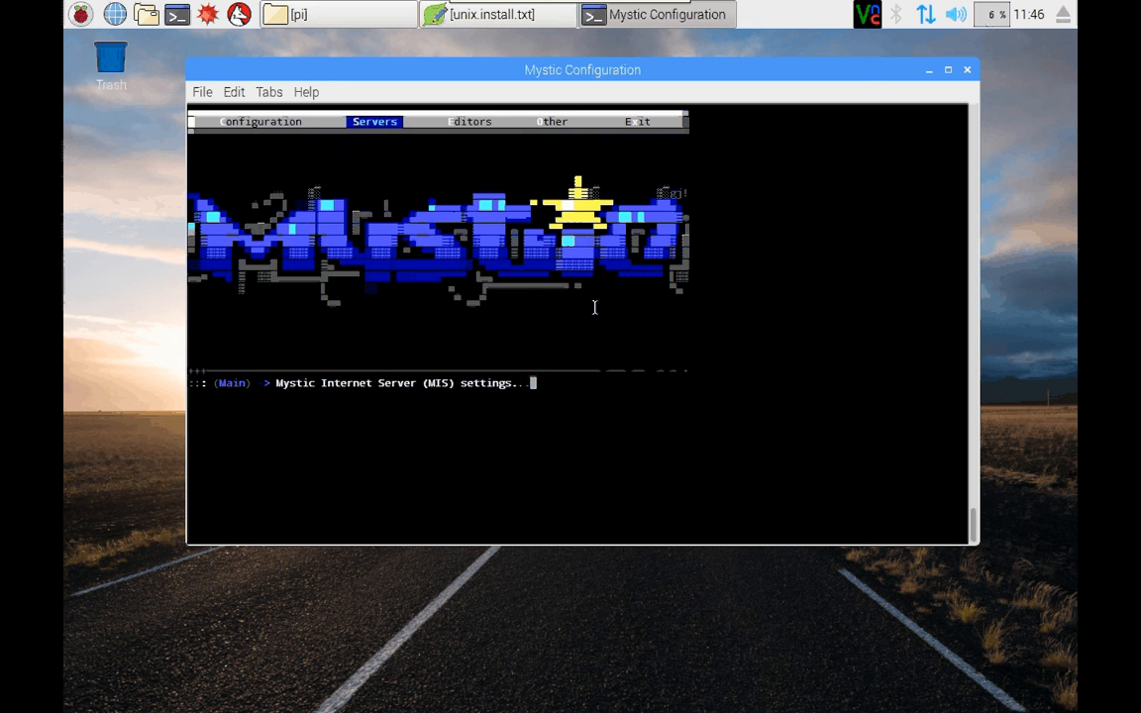
key("Left")
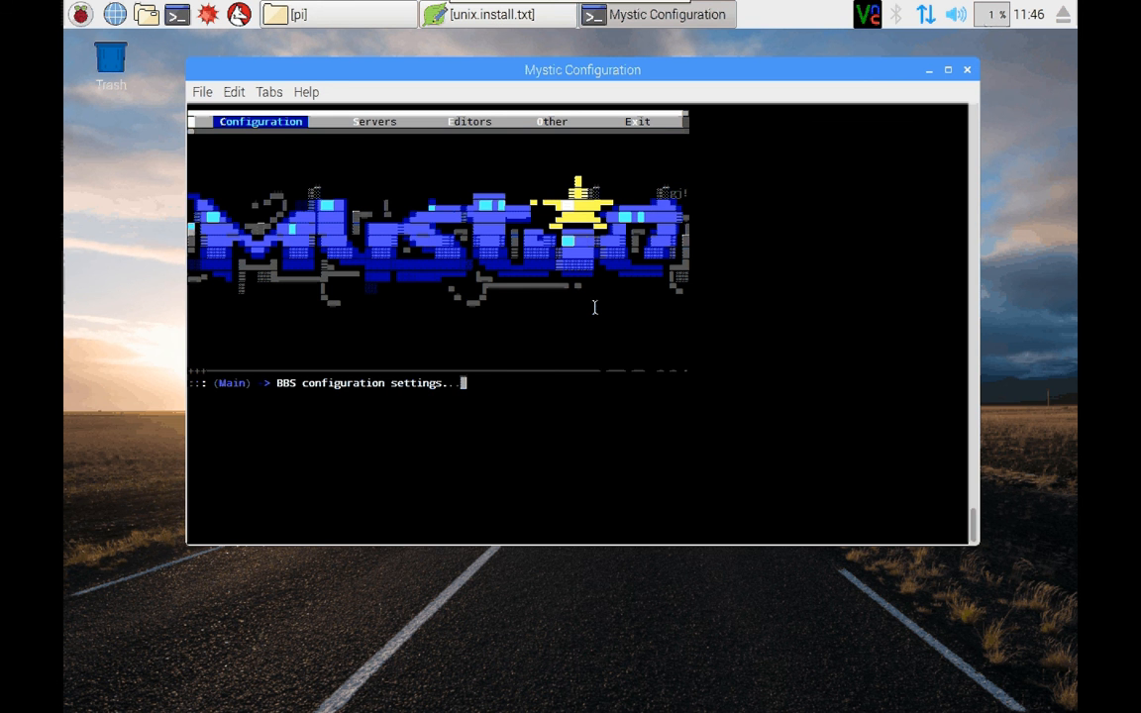
key("Return")
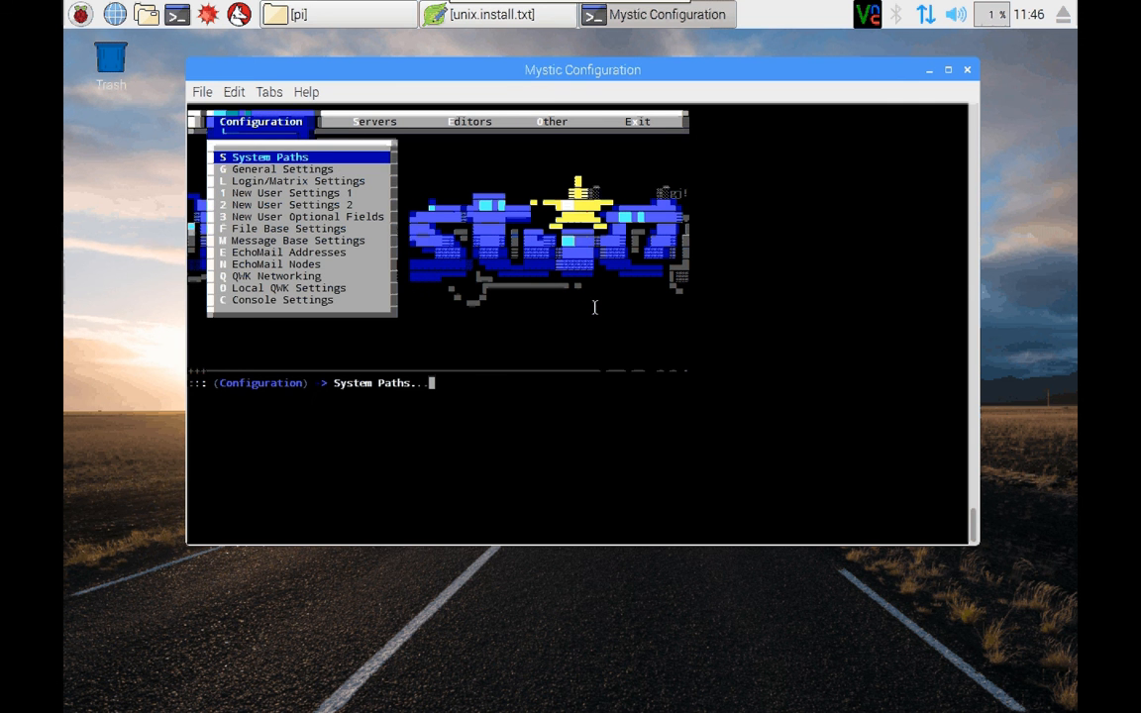
key("Right")
key("Right")
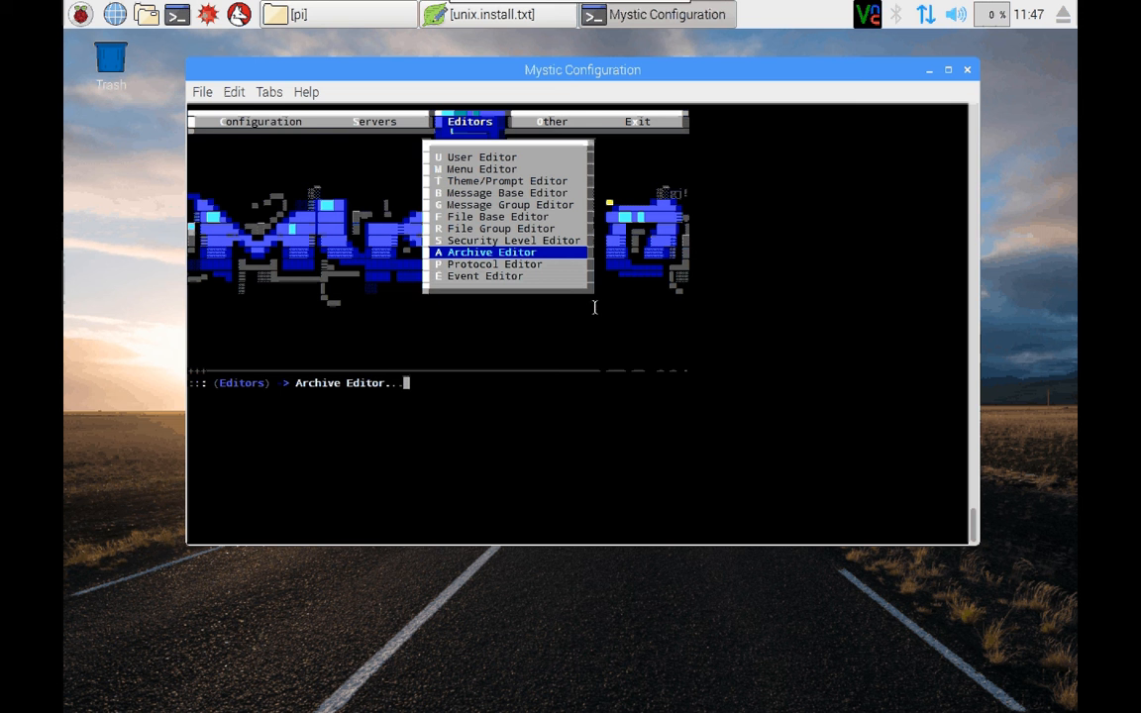
key("Left")
key("Left")
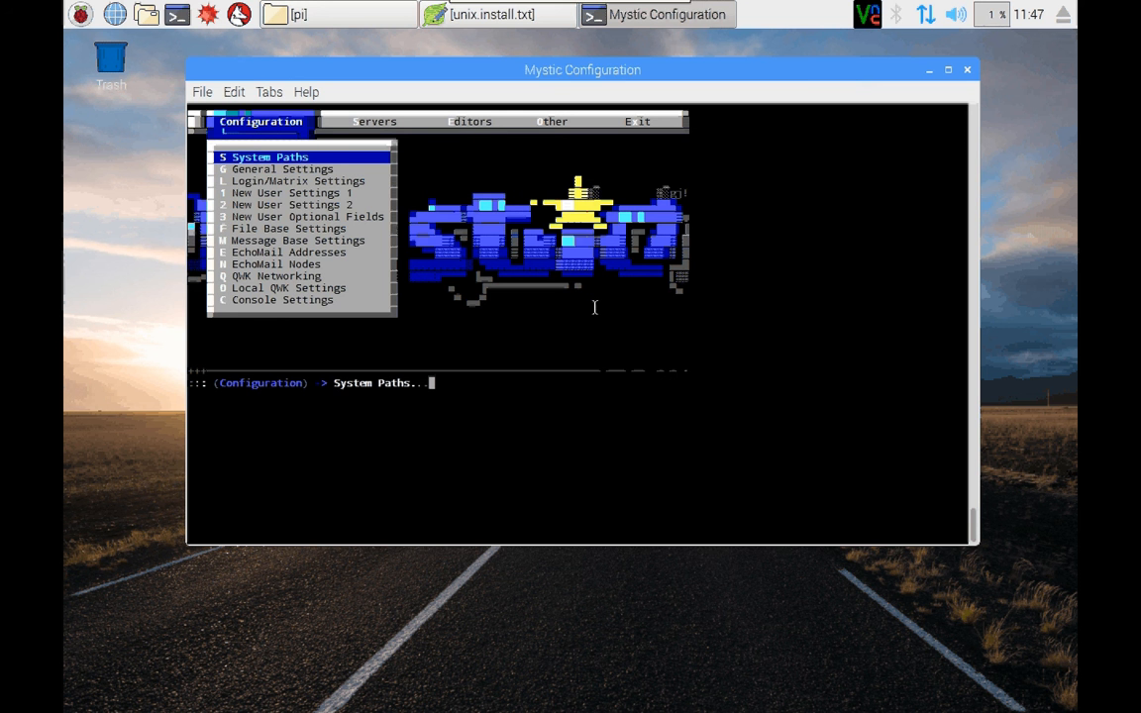
key("Escape")
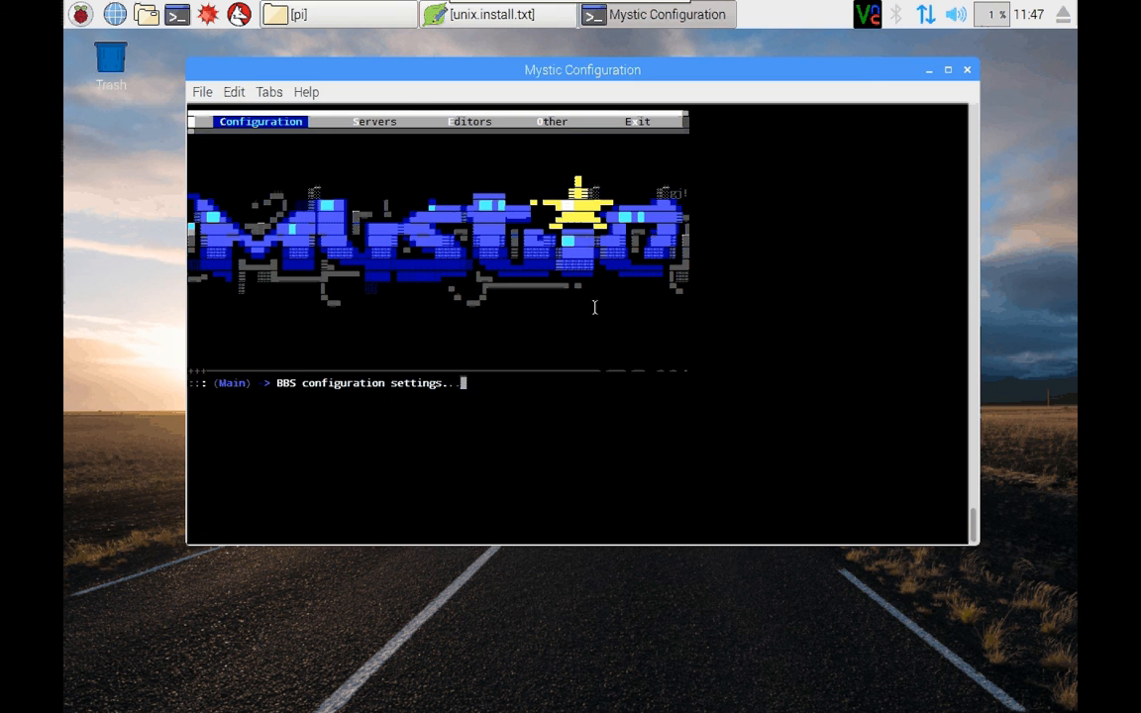